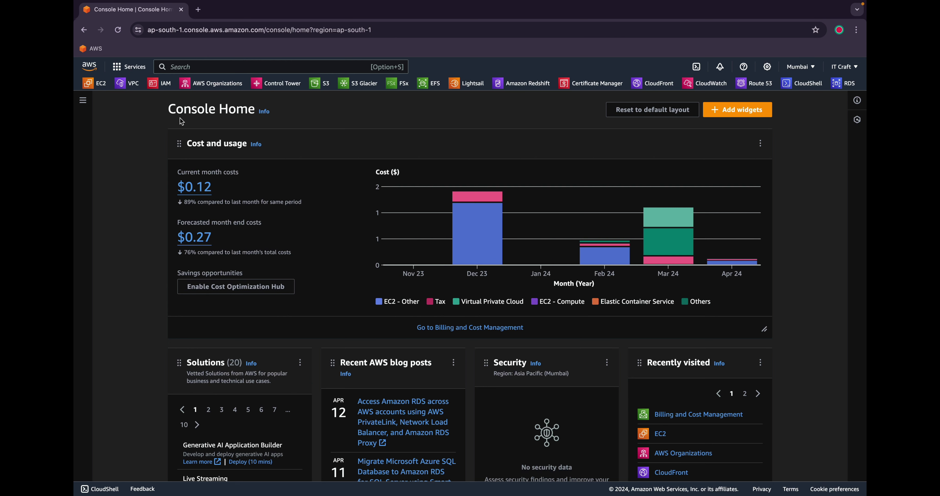
- Search the AWS services for "vpc" and open the VPC dashboard
{"action": "left_click", "coordinate": [214, 67]}
{"action": "type", "text": "ec2"}
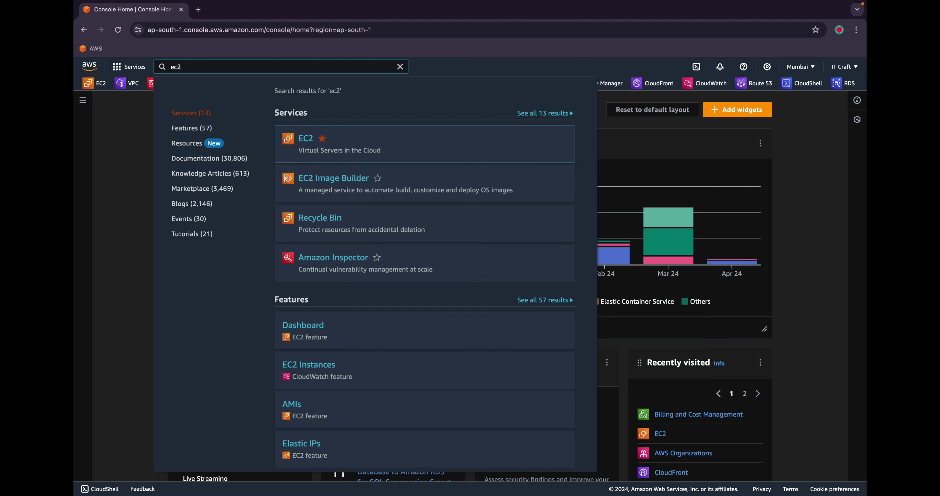
{"action": "key", "text": "BackSpace"}
{"action": "key", "text": "BackSpace"}
{"action": "key", "text": "BackSpace"}
{"action": "type", "text": "vpc"}
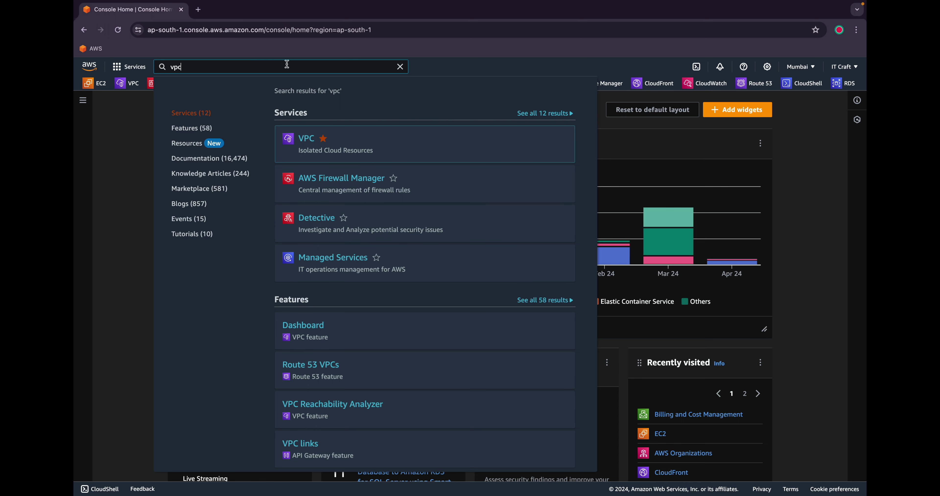
{"action": "mouse_move", "coordinate": [306, 142]}
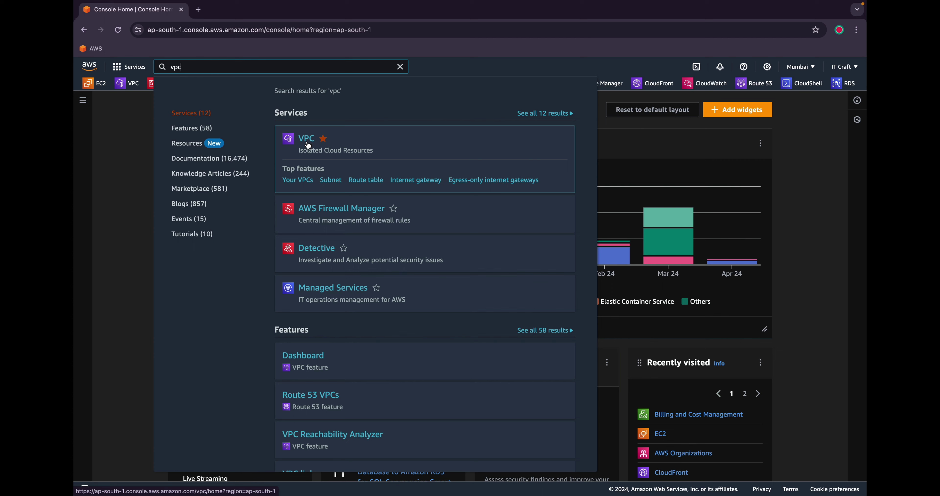
{"action": "left_click", "coordinate": [308, 144]}
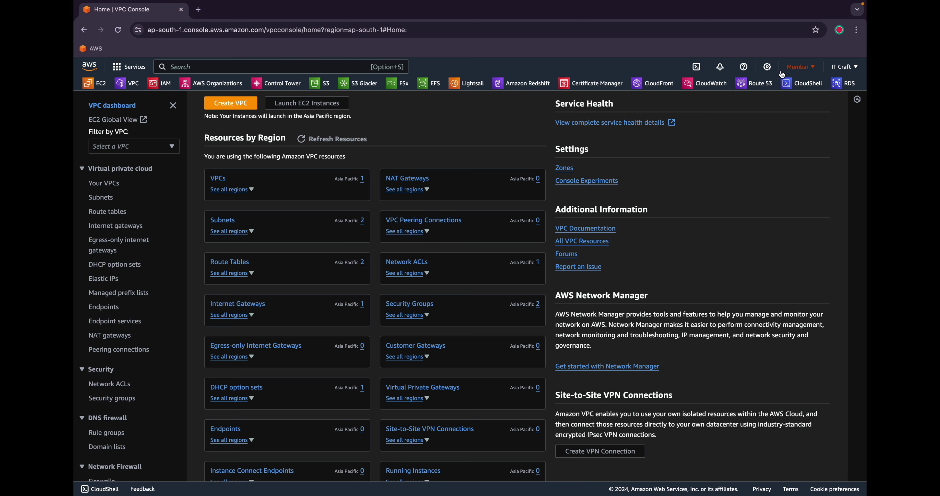
- View the available regions and the list of VPCs in the Mumbai region, and return to the VPC dashboard
{"action": "left_click", "coordinate": [789, 69]}
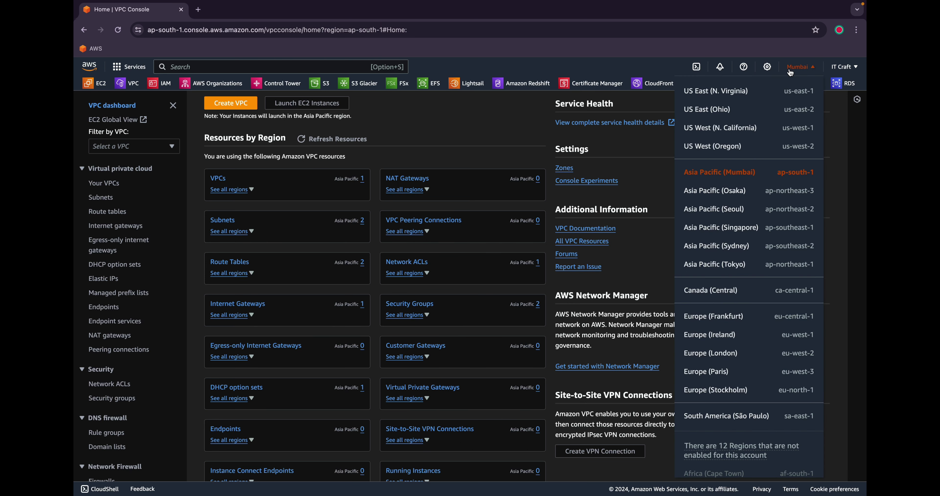
{"action": "left_click", "coordinate": [220, 180]}
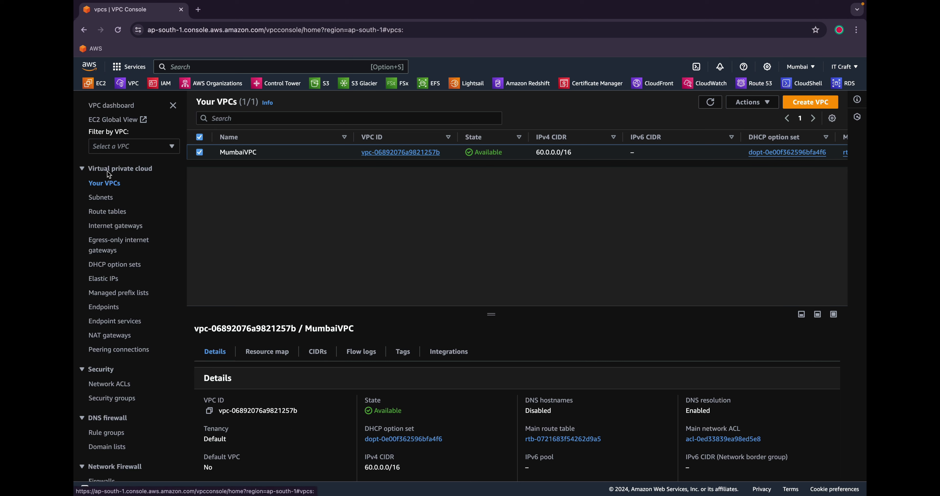
{"action": "left_click", "coordinate": [127, 83]}
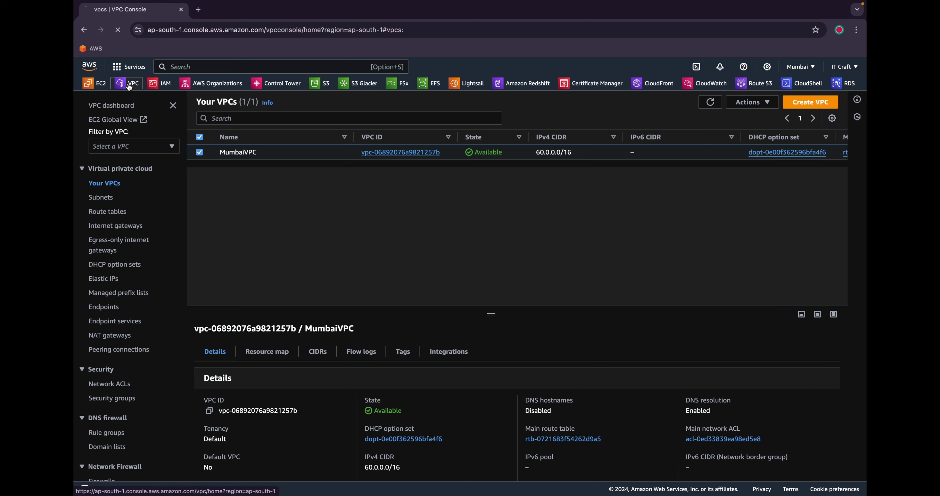
- Switch the region to US East (N. Virginia) and view its list of VPCs
{"action": "left_click", "coordinate": [798, 67]}
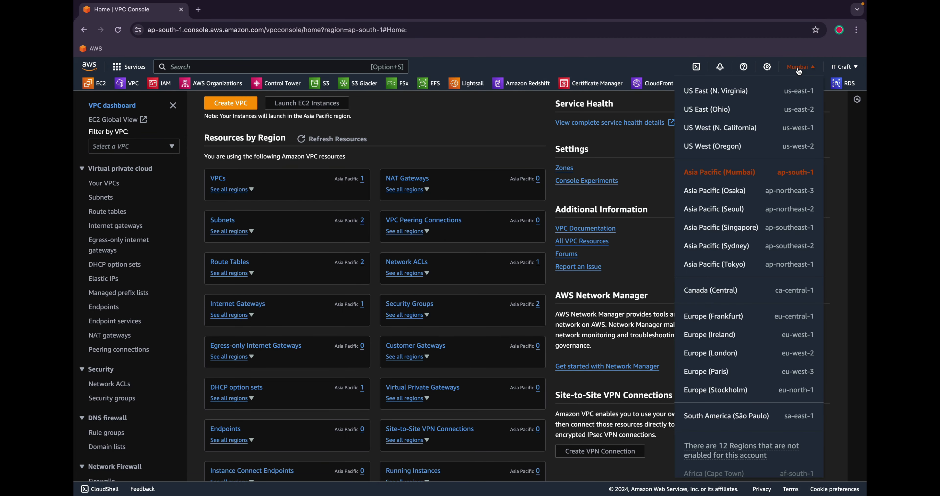
{"action": "left_click", "coordinate": [752, 94]}
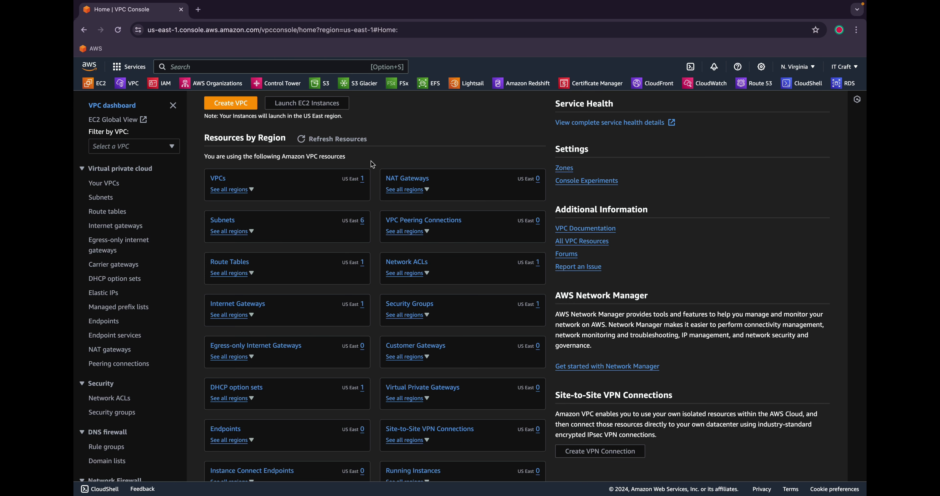
{"action": "left_click", "coordinate": [219, 178]}
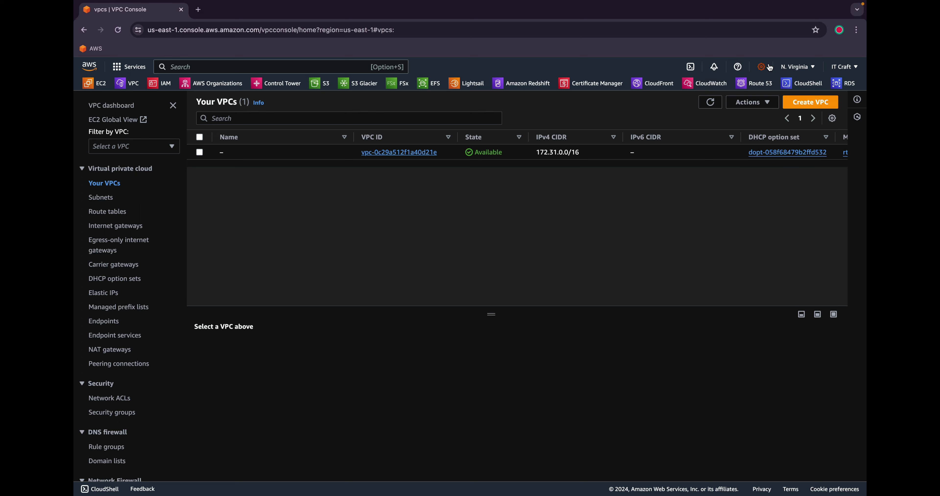
- Switch the region back to Asia Pacific (Mumbai) and open the details of MumbaiVPC
{"action": "left_click", "coordinate": [799, 68]}
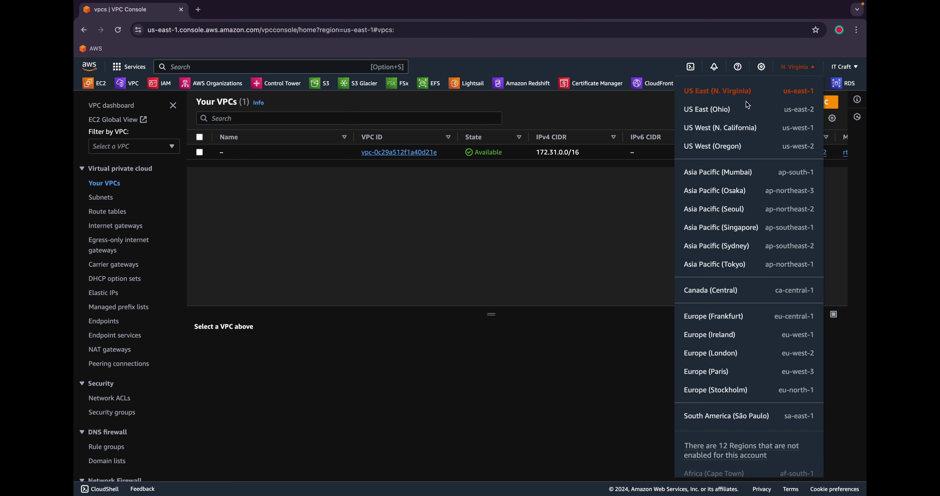
{"action": "left_click", "coordinate": [727, 175]}
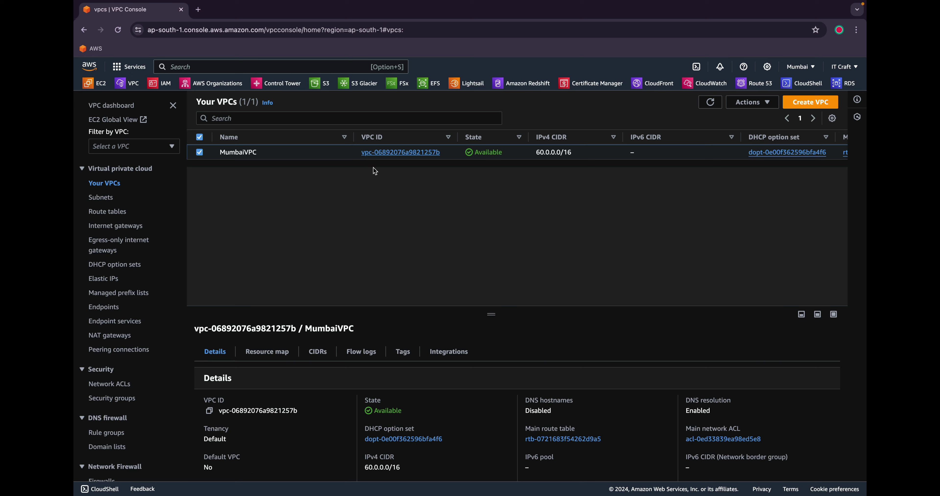
{"action": "left_click", "coordinate": [387, 153]}
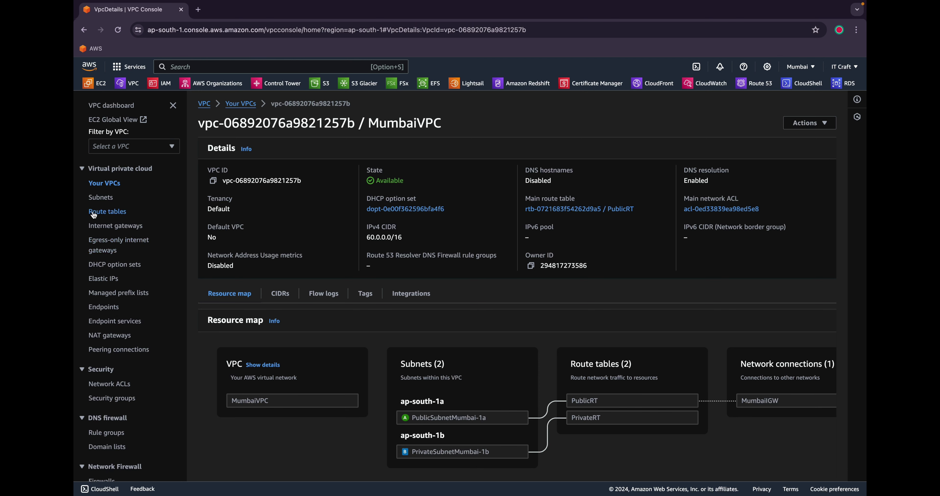
- Review the lists of subnets, route tables, internet gateways and NAT gateways in the Mumbai region
{"action": "left_click", "coordinate": [108, 212]}
{"action": "left_click", "coordinate": [101, 198]}
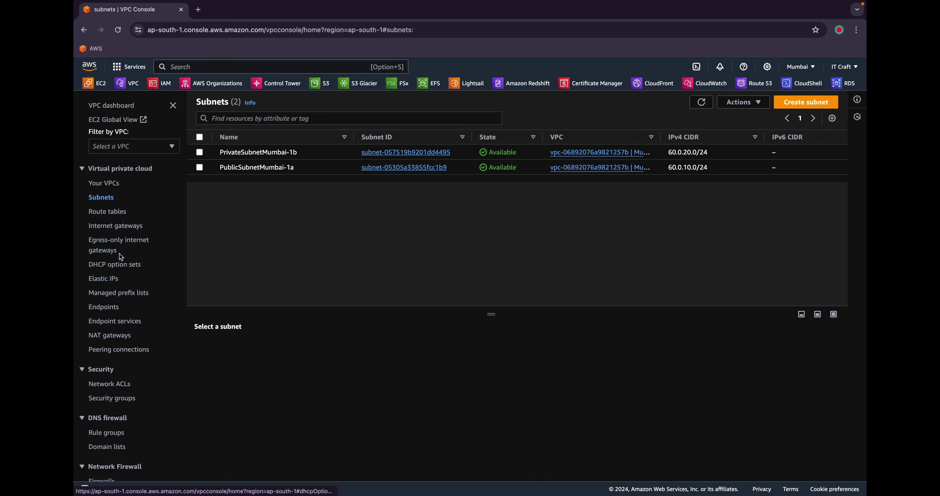
{"action": "left_click", "coordinate": [108, 227]}
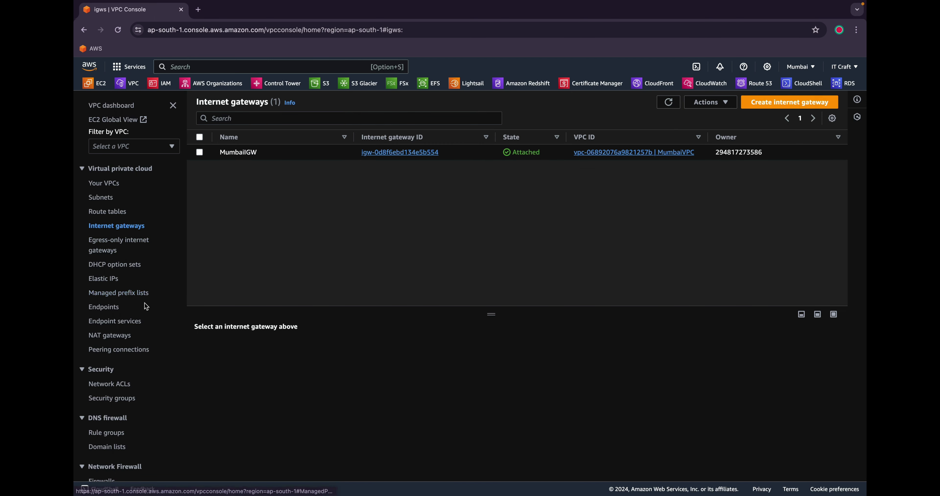
{"action": "left_click", "coordinate": [109, 335]}
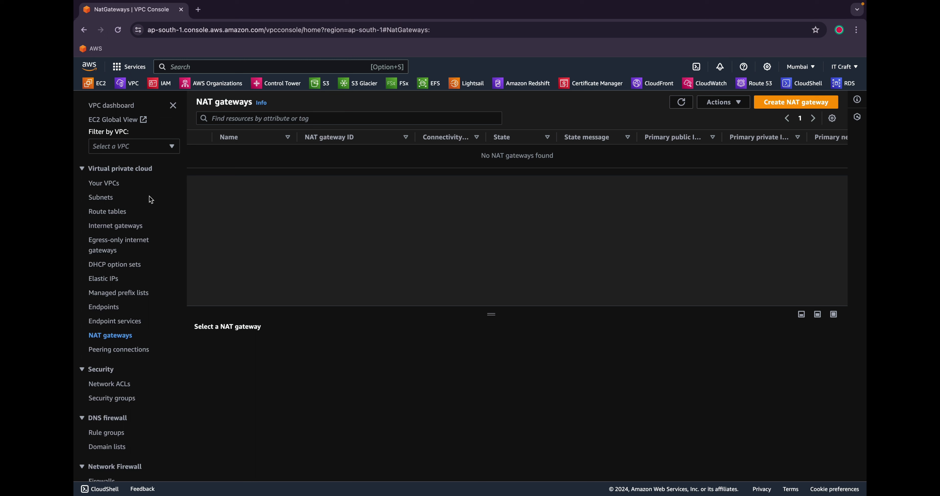
{"action": "left_click", "coordinate": [101, 197]}
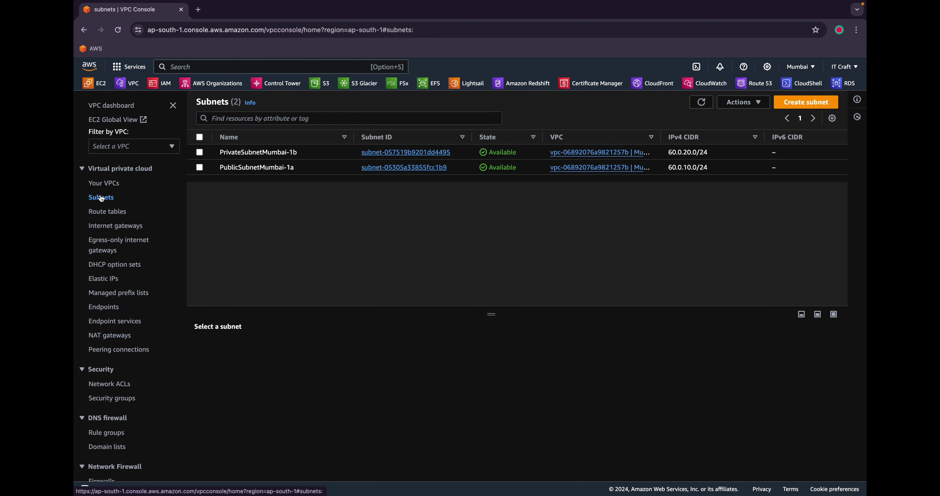
{"action": "left_click", "coordinate": [108, 213]}
{"action": "left_click", "coordinate": [112, 226]}
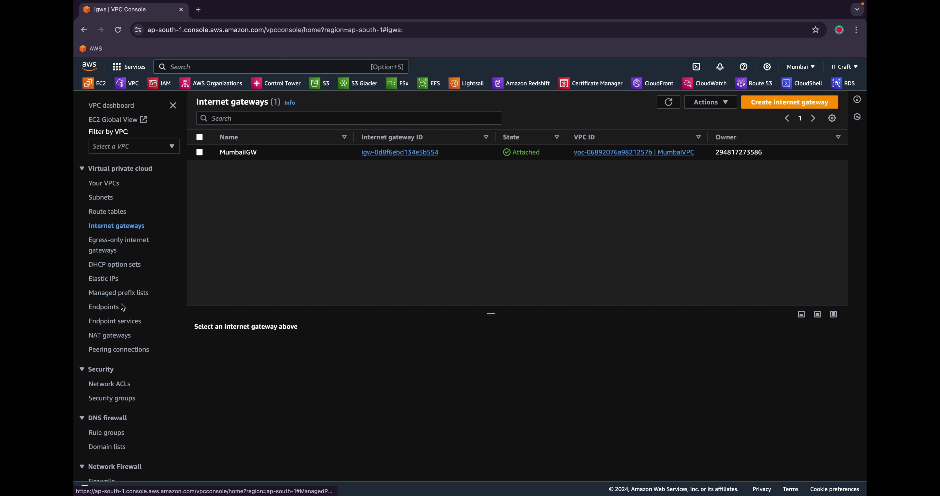
{"action": "left_click", "coordinate": [118, 335]}
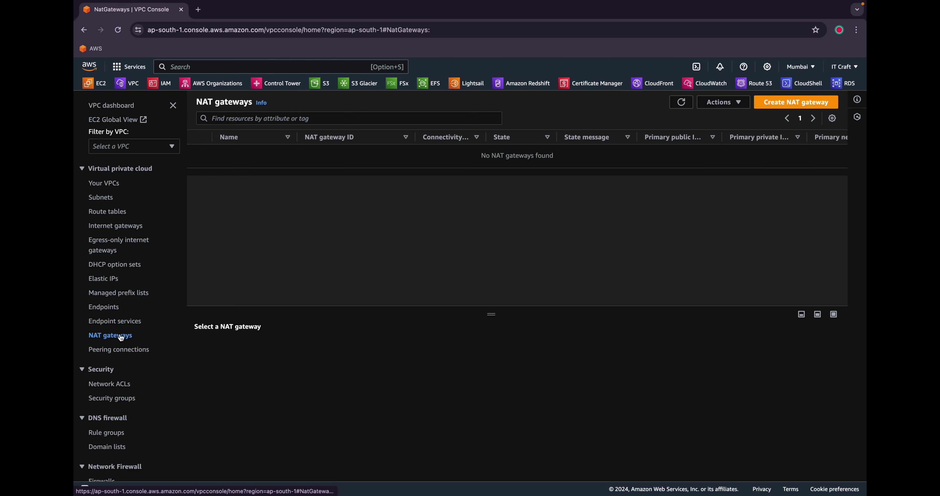
- Open the details of MumbaiVPC and examine its resource map of subnets, route tables and network connections
{"action": "left_click", "coordinate": [104, 183]}
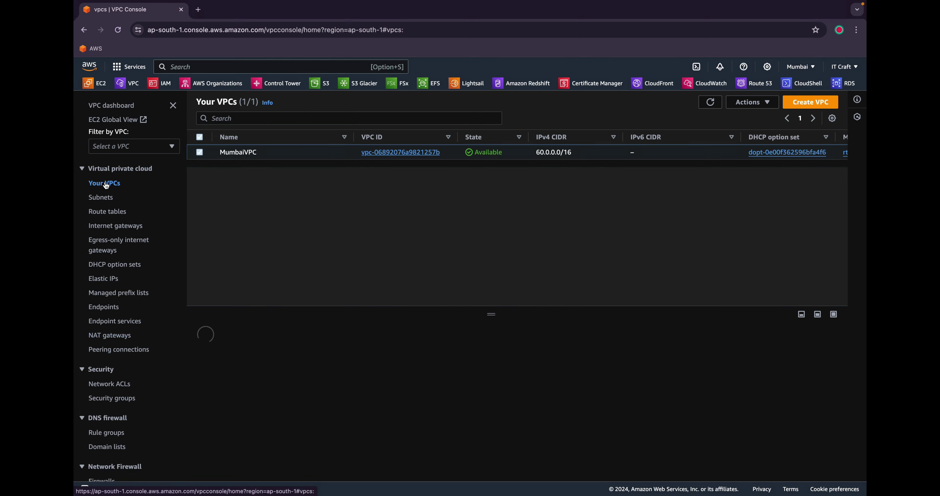
{"action": "left_click", "coordinate": [400, 152]}
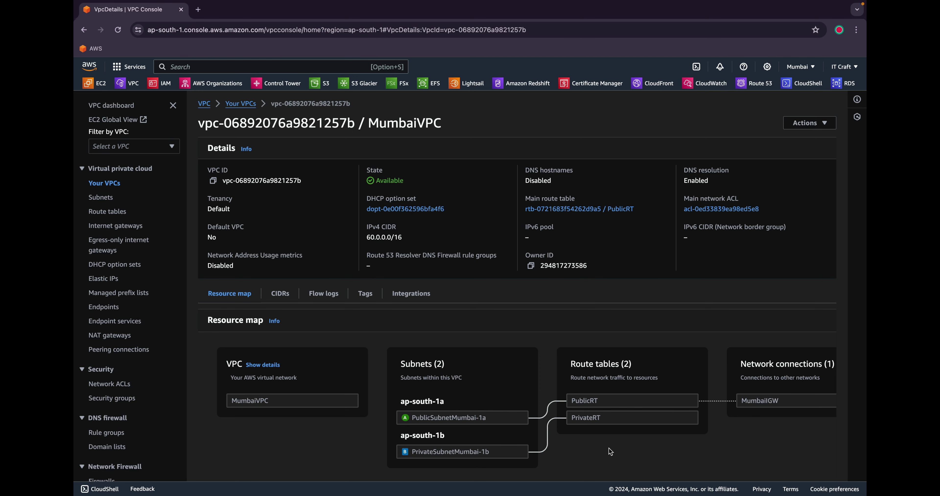
{"action": "scroll", "coordinate": [608, 448], "scroll_direction": "right", "scroll_amount": 2}
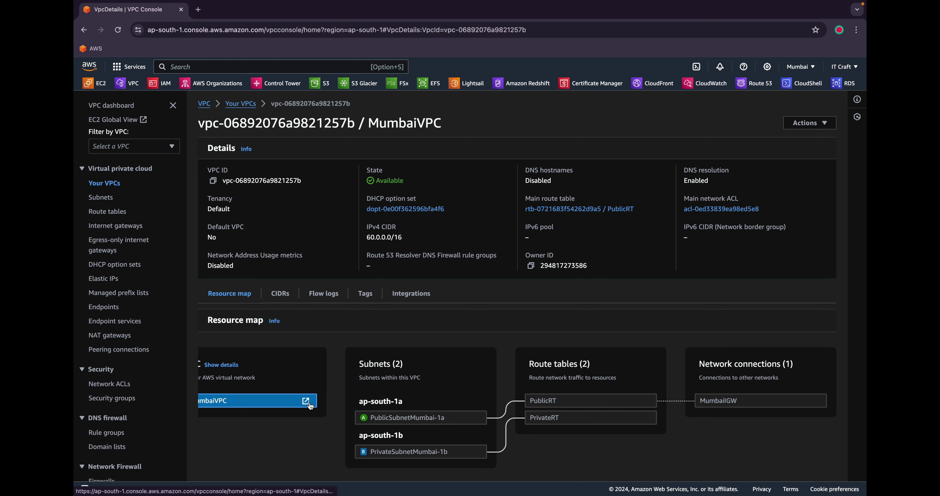
{"action": "scroll", "coordinate": [308, 404], "scroll_direction": "down", "scroll_amount": 1}
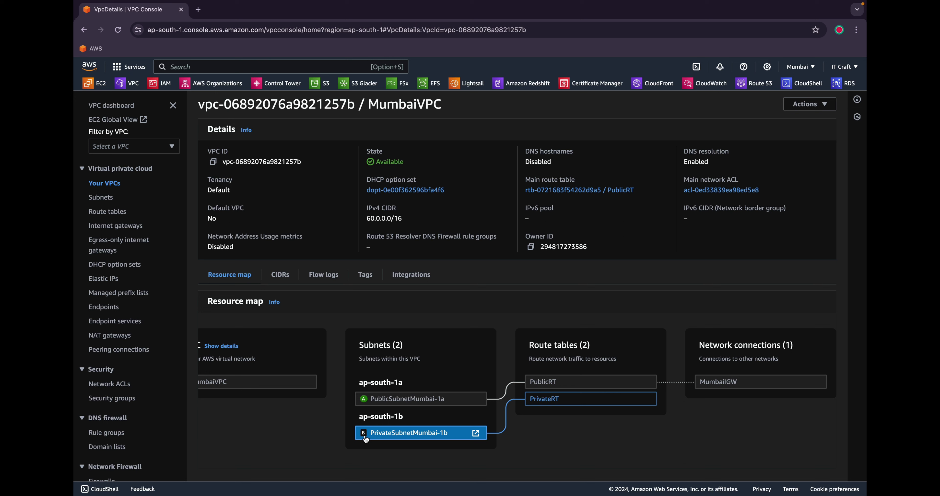
{"action": "scroll", "coordinate": [332, 334], "scroll_direction": "up", "scroll_amount": 1}
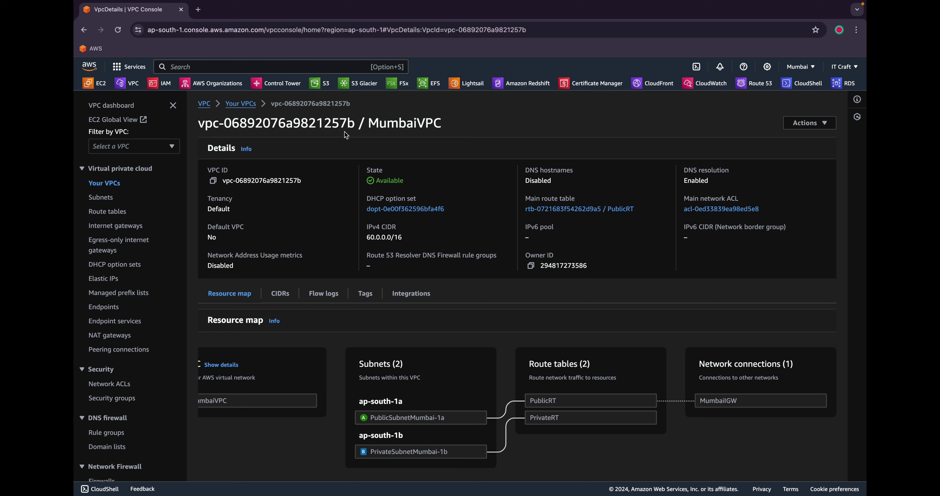
- Search the AWS services for "ec2", open the EC2 dashboard and look over its resources and launch section
{"action": "left_click", "coordinate": [235, 64]}
{"action": "type", "text": "ec2"}
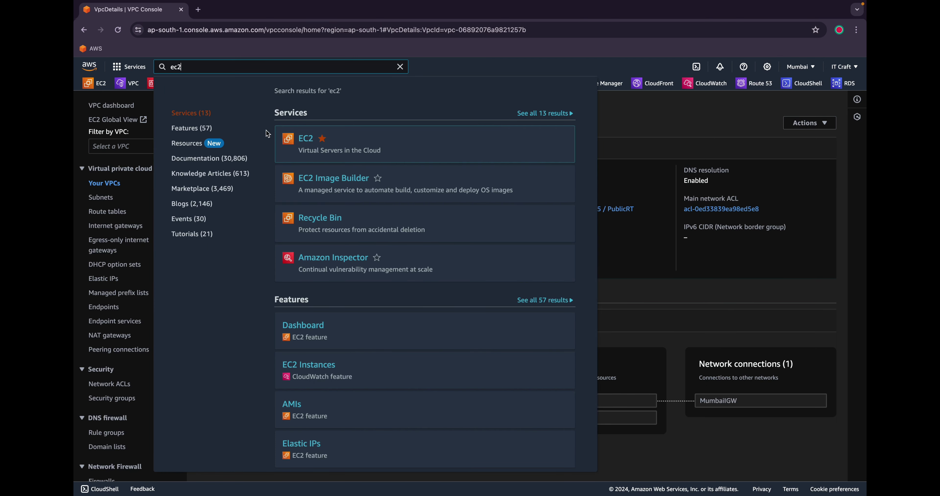
{"action": "left_click", "coordinate": [303, 139]}
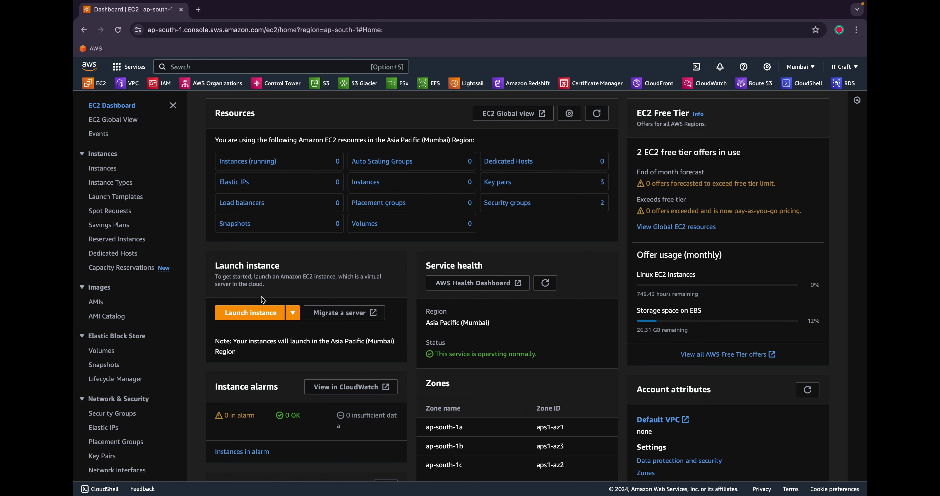
{"action": "scroll", "coordinate": [290, 285], "scroll_direction": "down", "scroll_amount": 2}
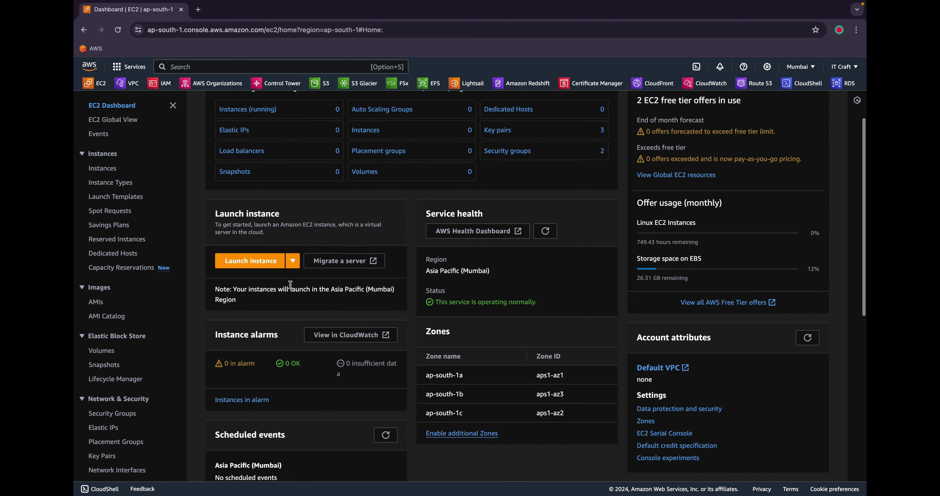
{"action": "scroll", "coordinate": [276, 285], "scroll_direction": "up", "scroll_amount": 2}
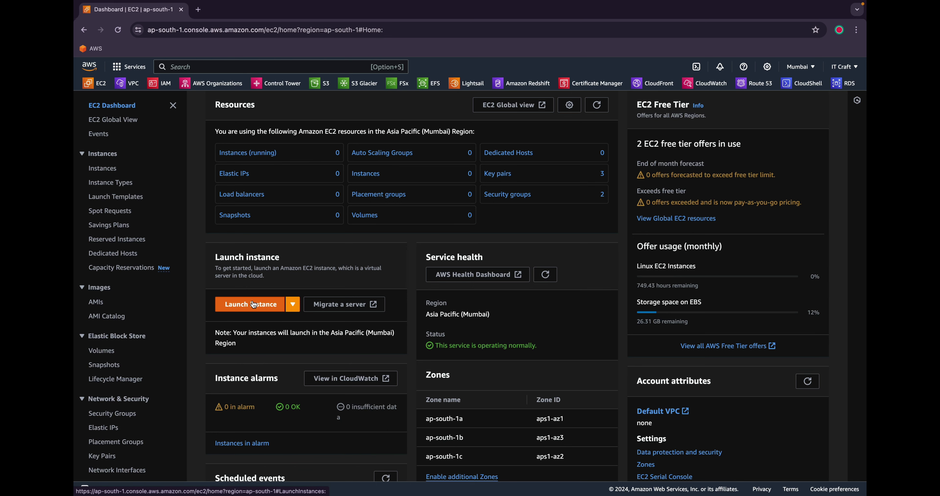
{"action": "scroll", "coordinate": [351, 265], "scroll_direction": "up", "scroll_amount": 1}
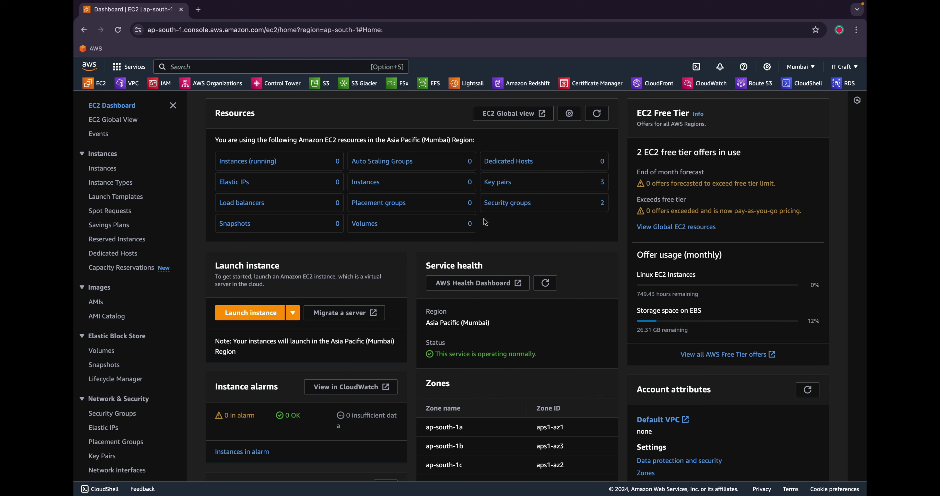
- Start launching a new EC2 instance and name it UbuntuPublic
{"action": "left_click", "coordinate": [255, 313]}
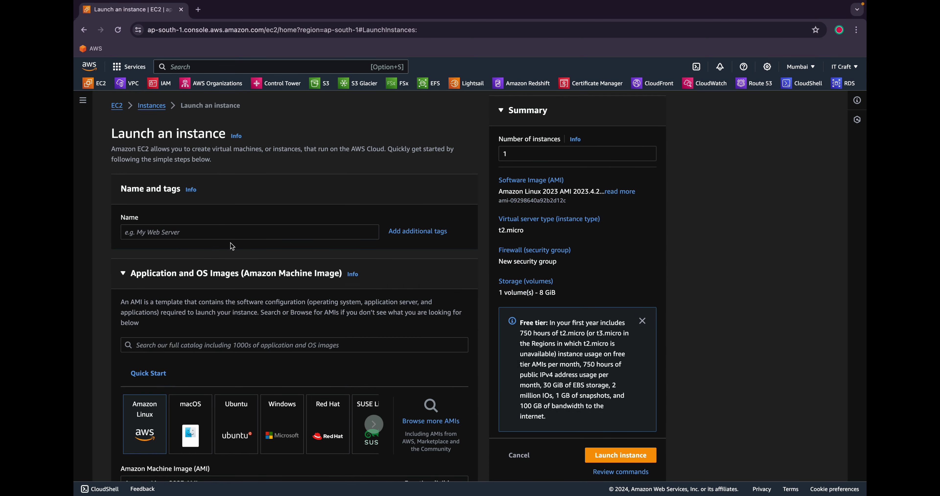
{"action": "left_click", "coordinate": [224, 234]}
{"action": "type", "text": "Ubunut"}
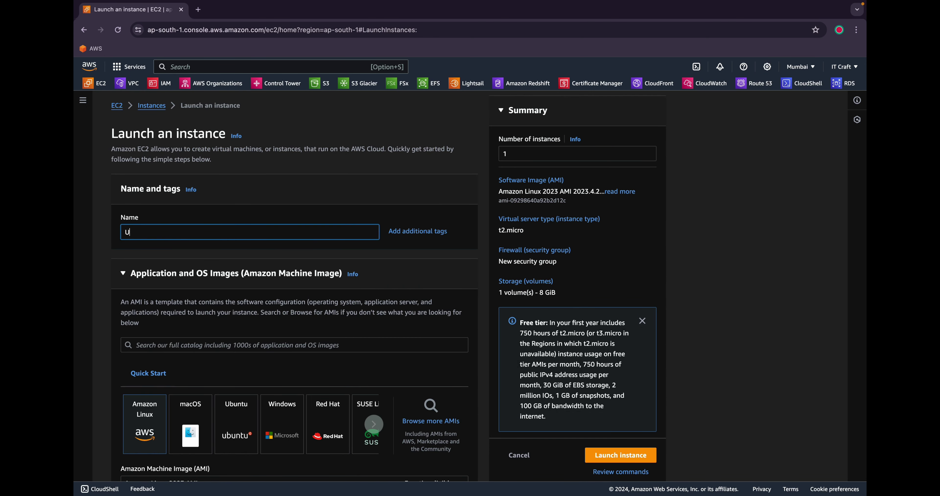
{"action": "key", "text": "BackSpace"}
{"action": "key", "text": "BackSpace"}
{"action": "type", "text": "tuMum"}
{"action": "key", "text": "BackSpace"}
{"action": "key", "text": "BackSpace"}
{"action": "type", "text": "-"}
{"action": "key", "text": "BackSpace"}
{"action": "type", "text": "Public"}
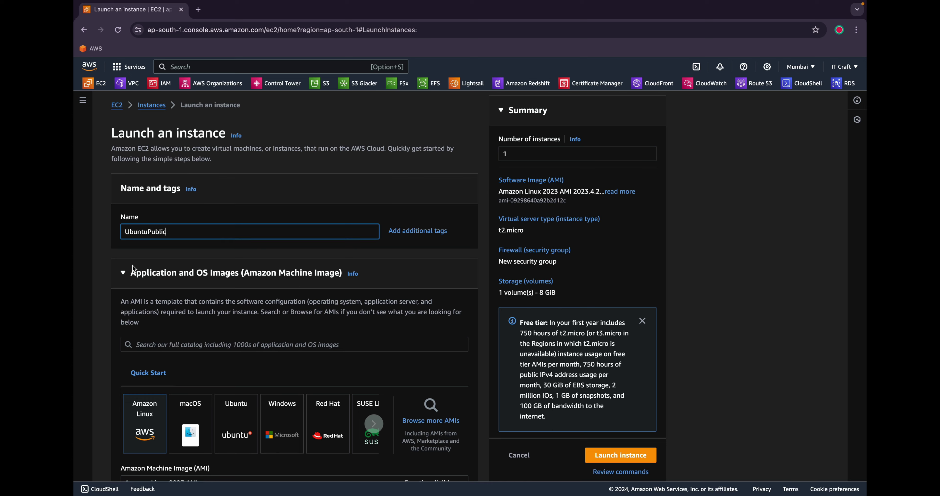
- Choose Ubuntu as the operating system with the Ubuntu Server 20.04 LTS (HVM), SSD Volume Type image and check its description
{"action": "scroll", "coordinate": [132, 268], "scroll_direction": "down", "scroll_amount": 1}
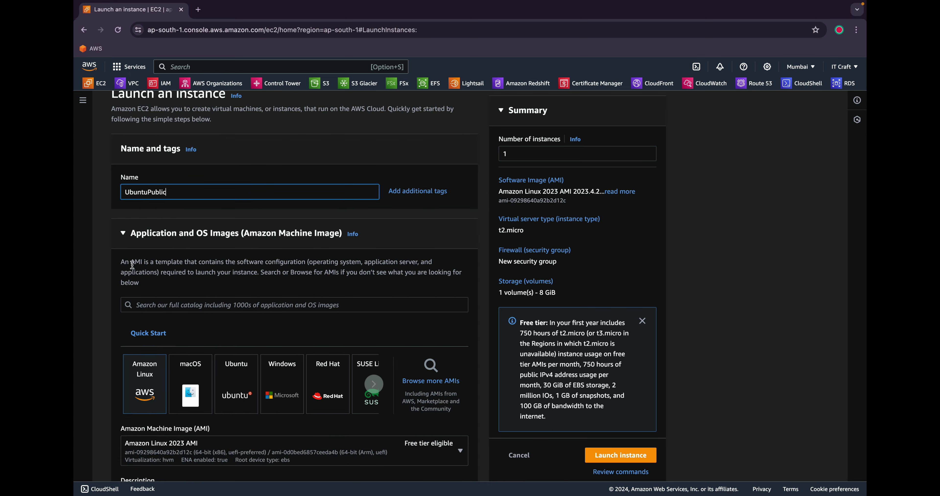
{"action": "scroll", "coordinate": [132, 266], "scroll_direction": "down", "scroll_amount": 1}
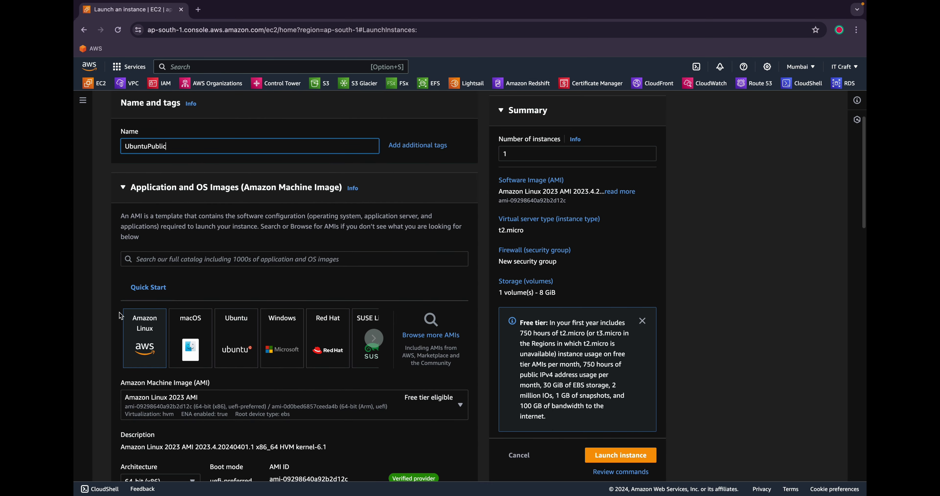
{"action": "scroll", "coordinate": [124, 287], "scroll_direction": "down", "scroll_amount": 1}
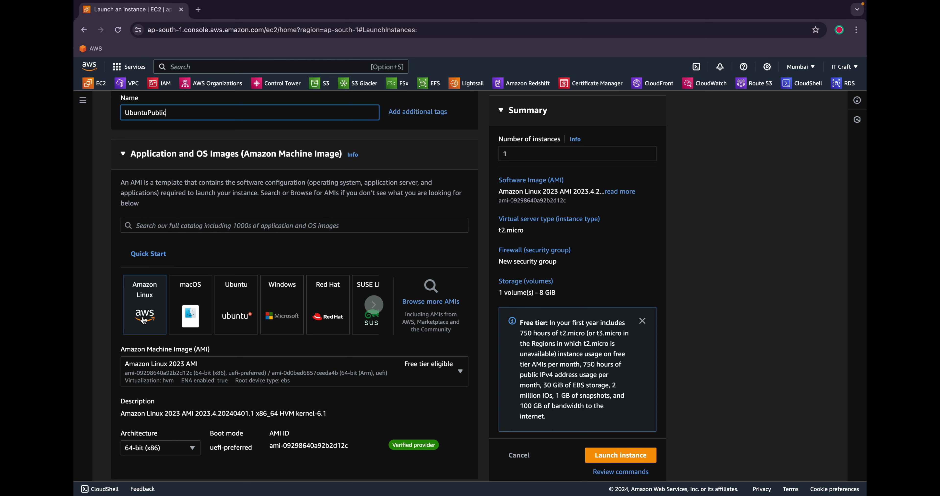
{"action": "left_click", "coordinate": [231, 300]}
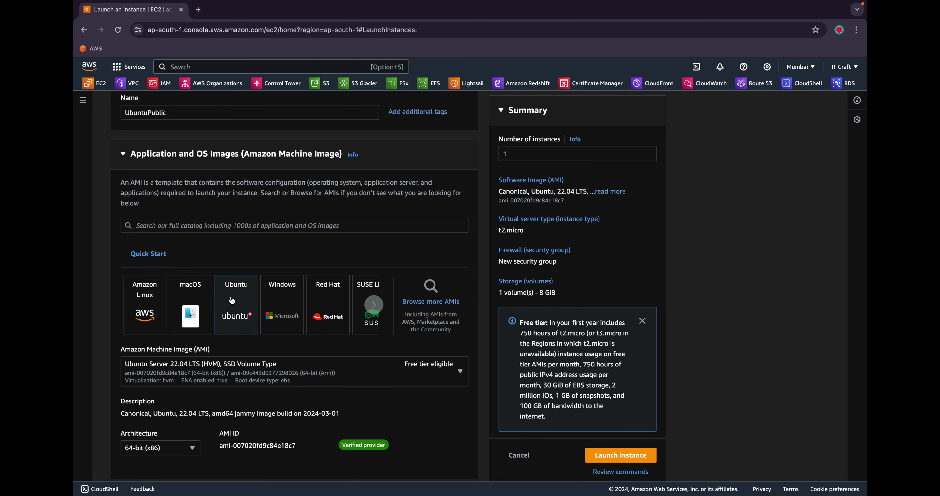
{"action": "scroll", "coordinate": [110, 367], "scroll_direction": "down", "scroll_amount": 3}
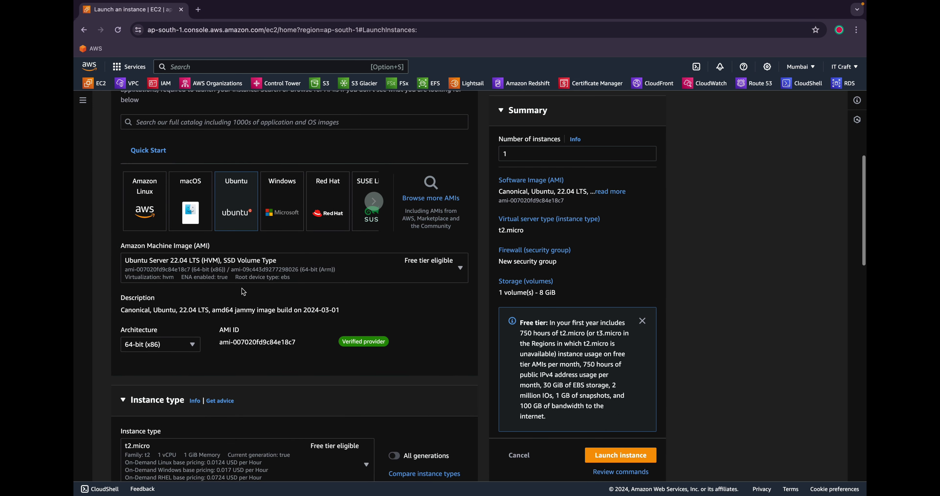
{"action": "left_click", "coordinate": [277, 273]}
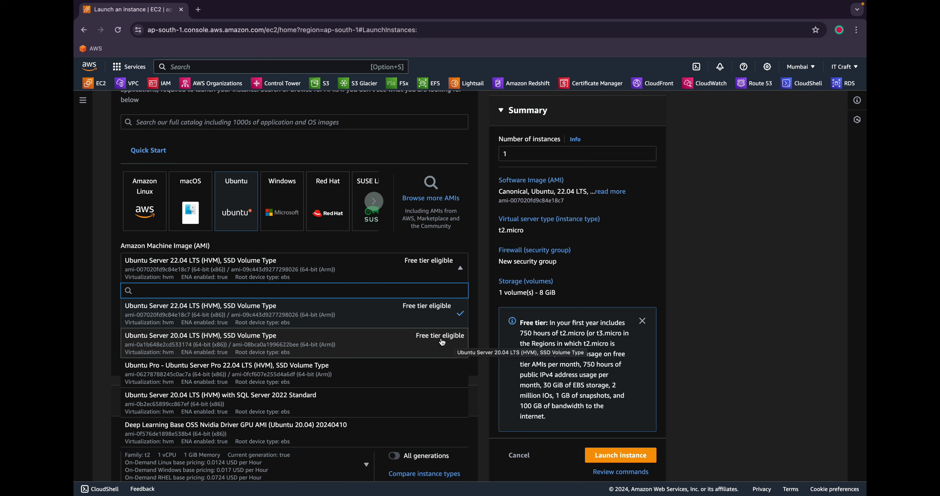
{"action": "scroll", "coordinate": [417, 403], "scroll_direction": "down", "scroll_amount": 2}
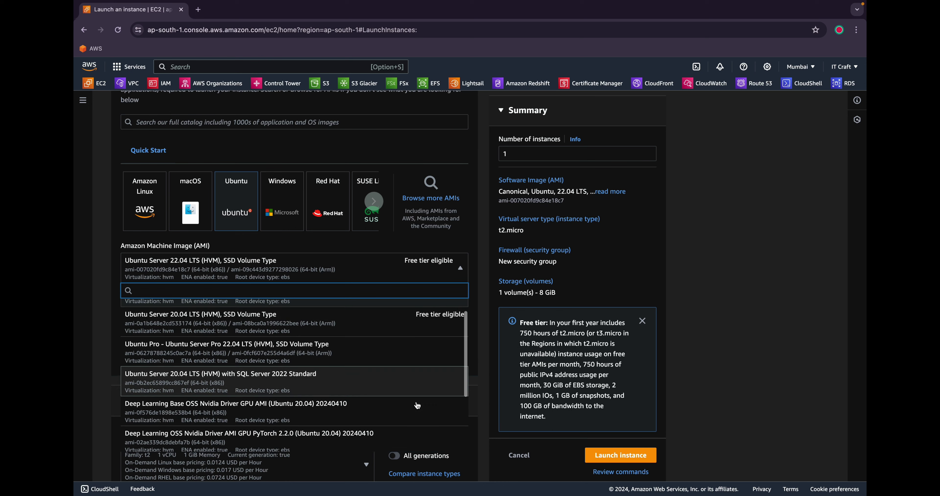
{"action": "scroll", "coordinate": [417, 404], "scroll_direction": "up", "scroll_amount": 2}
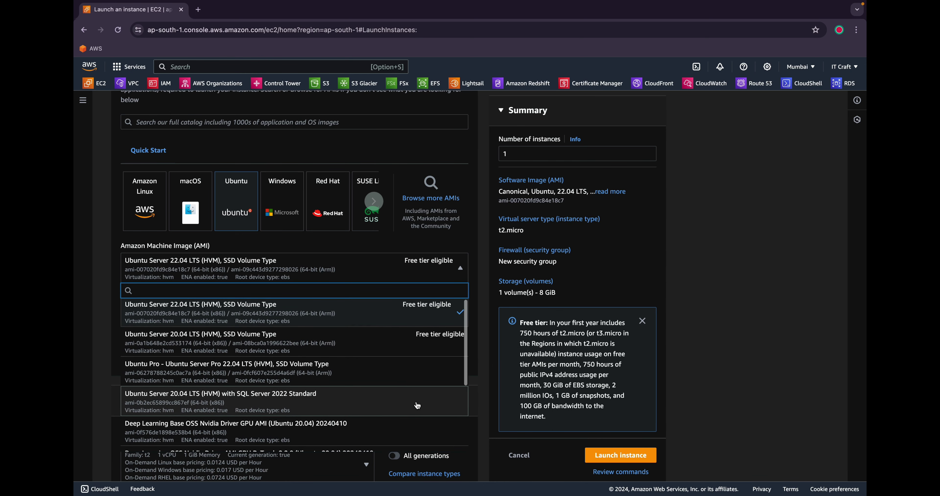
{"action": "left_click", "coordinate": [415, 343]}
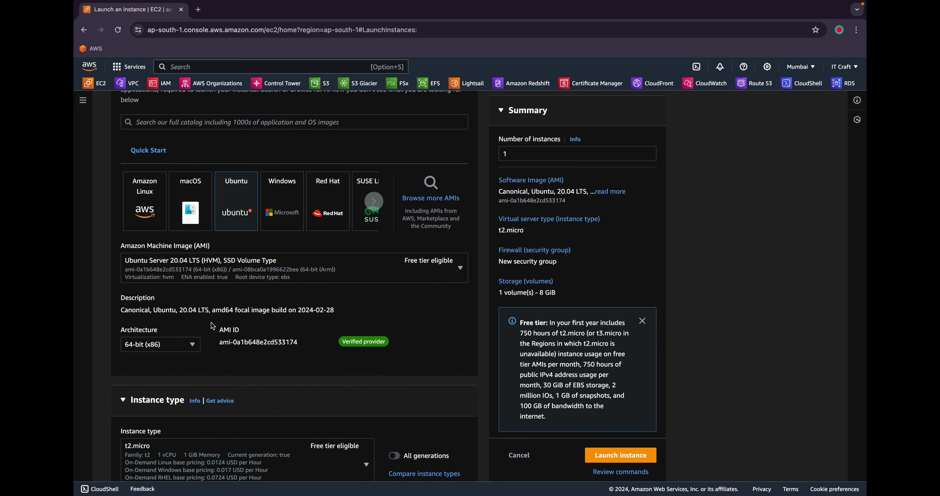
{"action": "scroll", "coordinate": [214, 326], "scroll_direction": "down", "scroll_amount": 2}
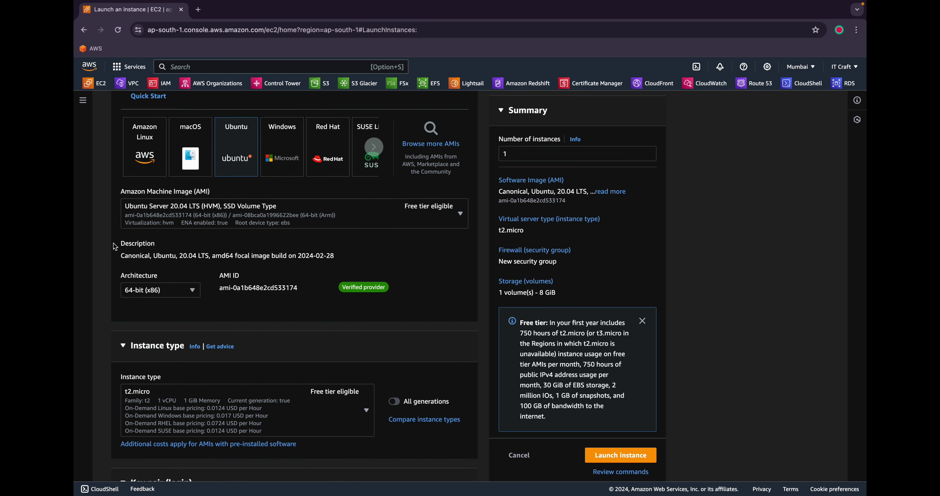
{"action": "left_click_drag", "start_coordinate": [114, 244], "coordinate": [189, 270]}
{"action": "left_click", "coordinate": [263, 266]}
- Look through the available instance types and select t2.micro for the instance
{"action": "scroll", "coordinate": [215, 300], "scroll_direction": "down", "scroll_amount": 2}
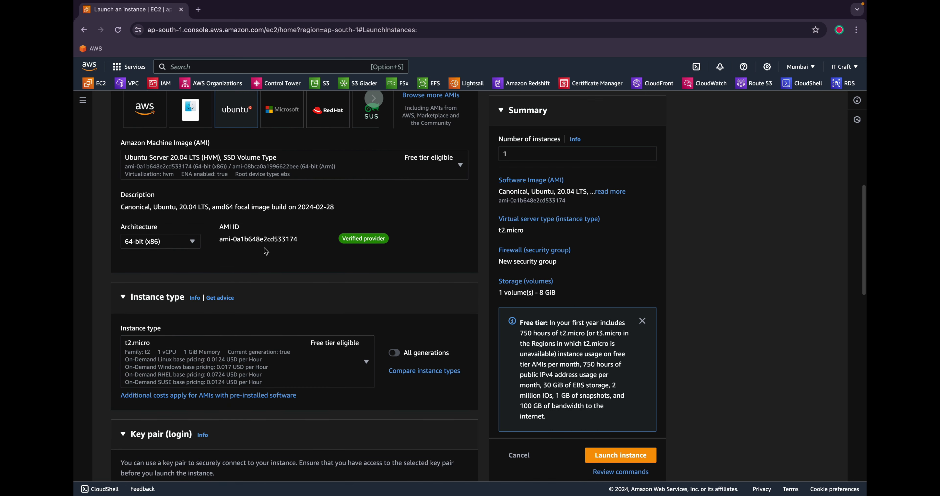
{"action": "scroll", "coordinate": [341, 264], "scroll_direction": "down", "scroll_amount": 2}
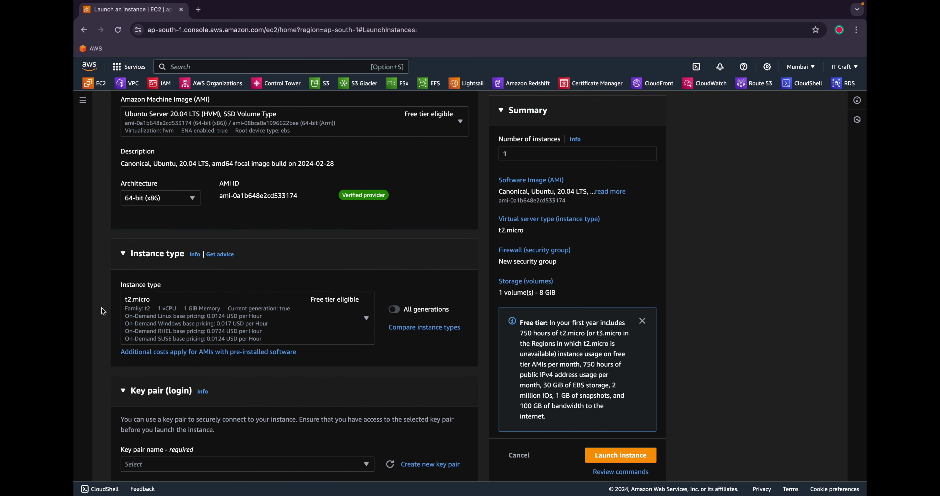
{"action": "scroll", "coordinate": [103, 311], "scroll_direction": "down", "scroll_amount": 2}
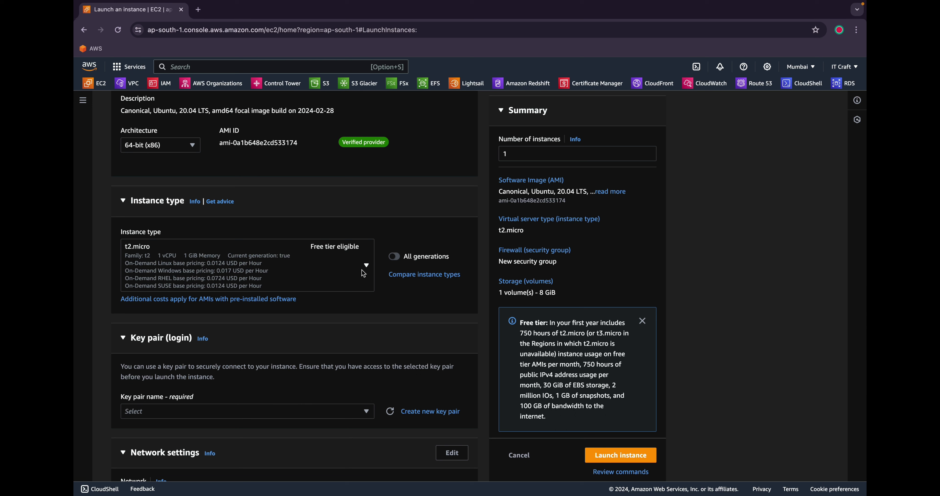
{"action": "left_click", "coordinate": [363, 273]}
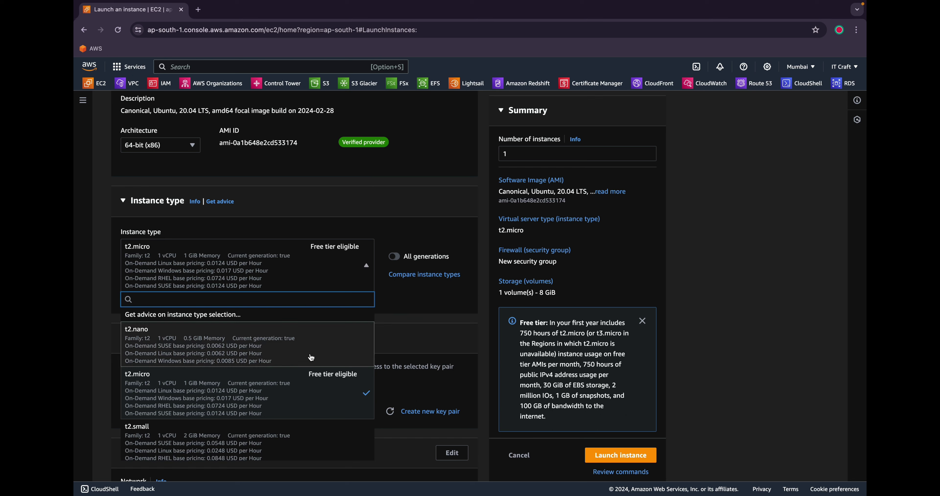
{"action": "scroll", "coordinate": [311, 358], "scroll_direction": "down", "scroll_amount": 5}
{"action": "scroll", "coordinate": [311, 357], "scroll_direction": "down", "scroll_amount": 2}
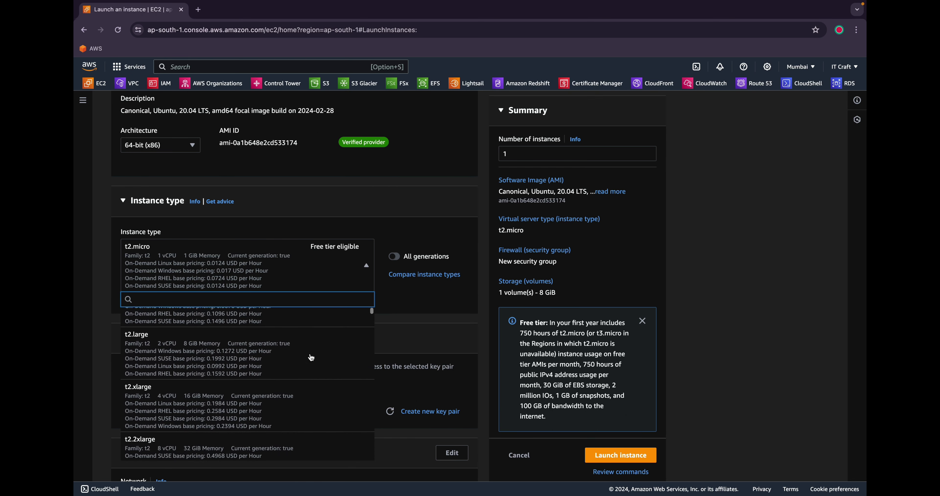
{"action": "scroll", "coordinate": [311, 358], "scroll_direction": "up", "scroll_amount": 7}
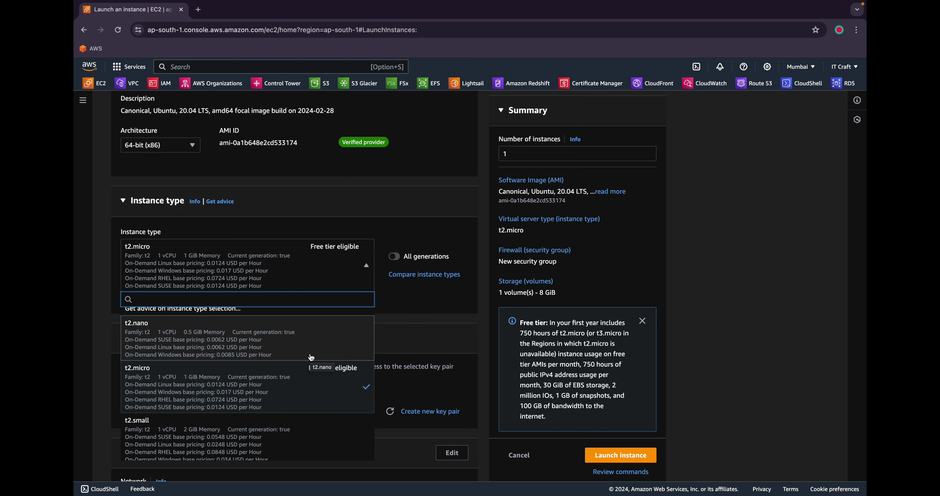
{"action": "left_click", "coordinate": [314, 389]}
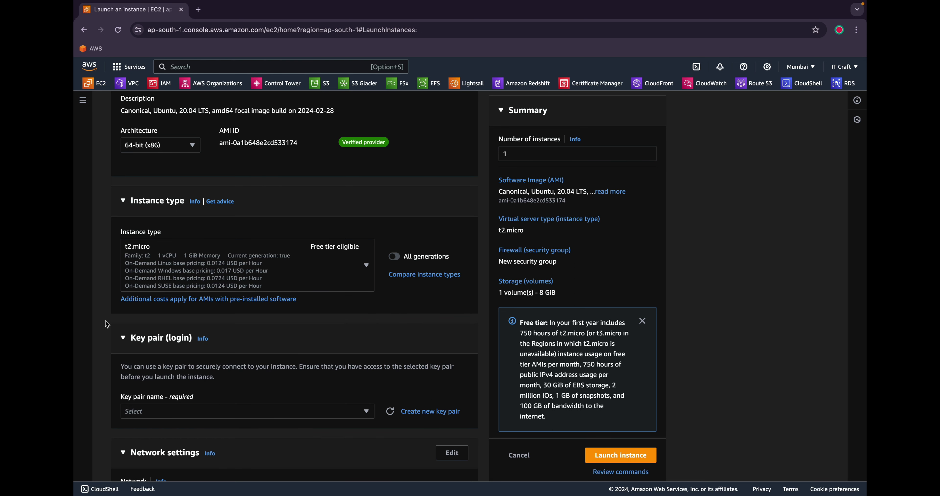
- Start creating a new key pair for logging in to the instance
{"action": "scroll", "coordinate": [105, 320], "scroll_direction": "down", "scroll_amount": 2}
{"action": "left_click", "coordinate": [443, 348]}
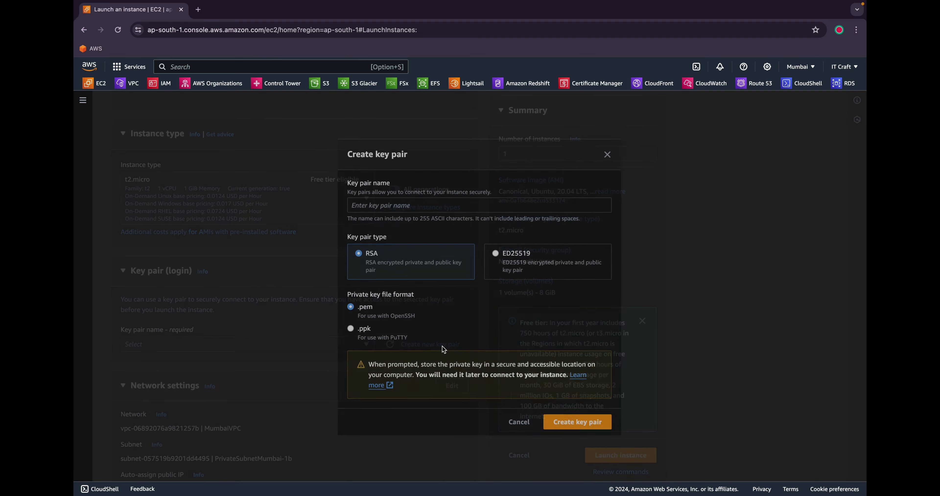
{"action": "left_click", "coordinate": [439, 199]}
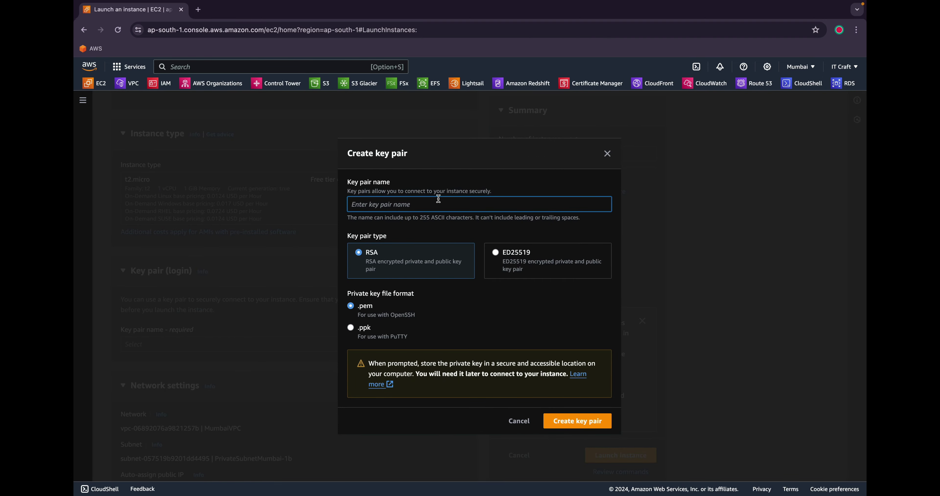
{"action": "type", "text": "Mumbai"}
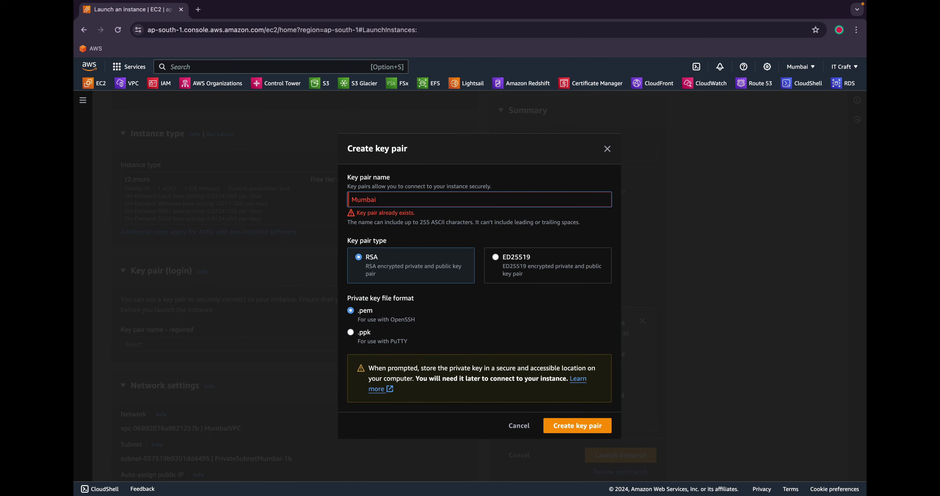
{"action": "key", "text": "ctrl+a"}
{"action": "key", "text": "BackSpace"}
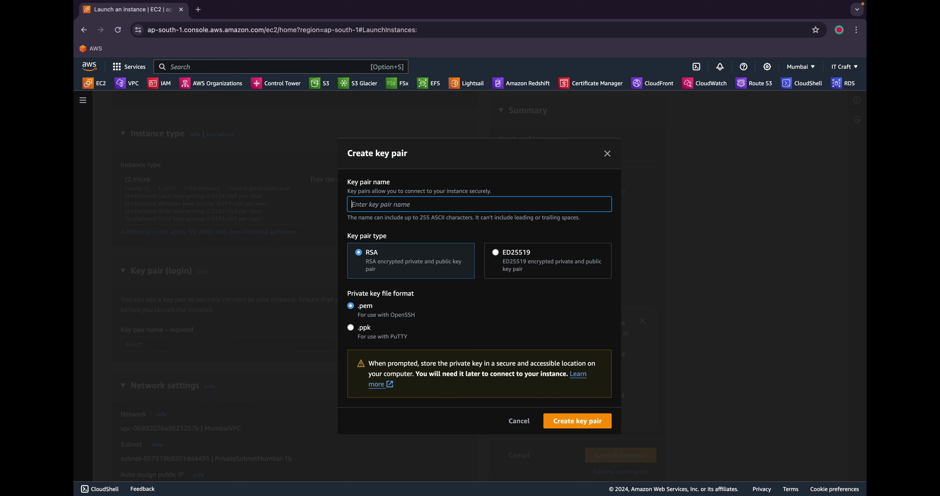
{"action": "type", "text": "textkey"}
{"action": "key", "text": "super+a"}
{"action": "key", "text": "BackSpace"}
{"action": "type", "text": "U"}
{"action": "key", "text": "BackSpace"}
- Name the key pair textkey and create it with the RSA type and .pem file format
{"action": "type", "text": "textkey"}
{"action": "left_click", "coordinate": [568, 421]}
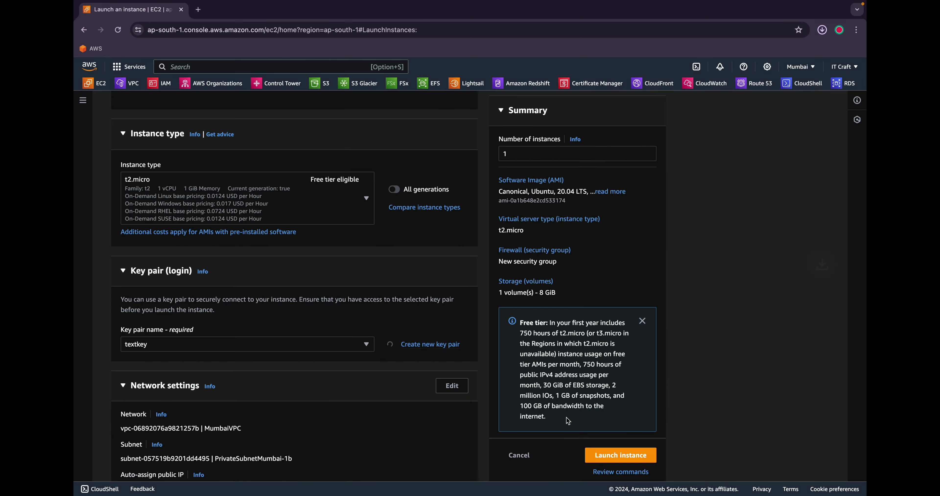
{"action": "mouse_move", "coordinate": [737, 63]}
- Open the network settings for editing and select MumbaiVPC as the instance's VPC
{"action": "scroll", "coordinate": [262, 295], "scroll_direction": "down", "scroll_amount": 3}
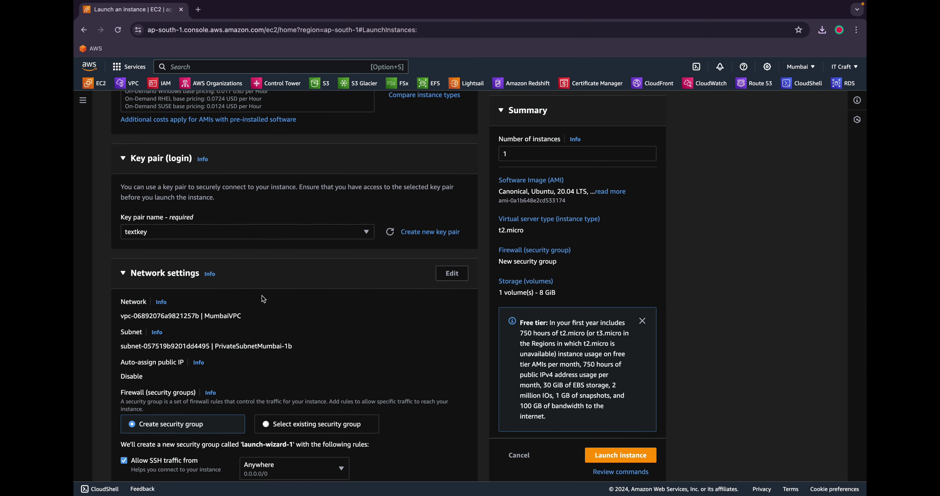
{"action": "scroll", "coordinate": [262, 296], "scroll_direction": "down", "scroll_amount": 1}
{"action": "scroll", "coordinate": [263, 299], "scroll_direction": "down", "scroll_amount": 1}
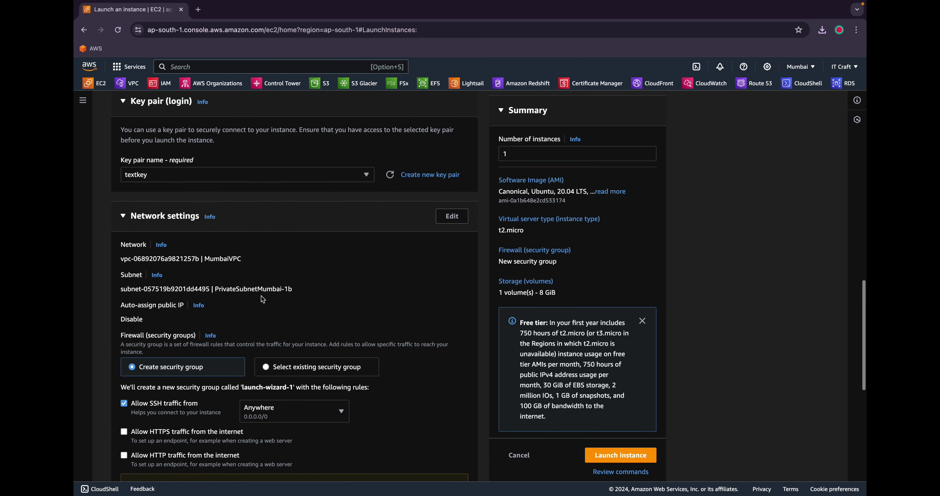
{"action": "scroll", "coordinate": [112, 235], "scroll_direction": "down", "scroll_amount": 1}
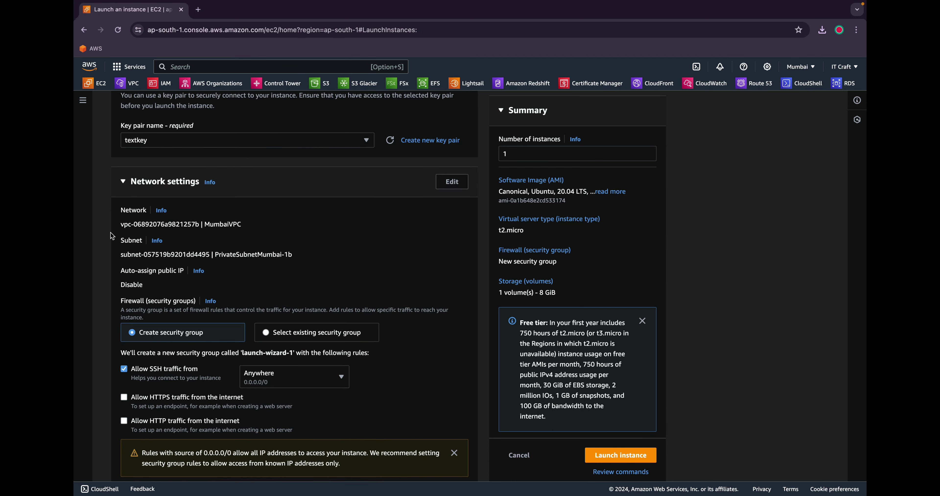
{"action": "left_click", "coordinate": [452, 182]}
{"action": "scroll", "coordinate": [422, 199], "scroll_direction": "down", "scroll_amount": 1}
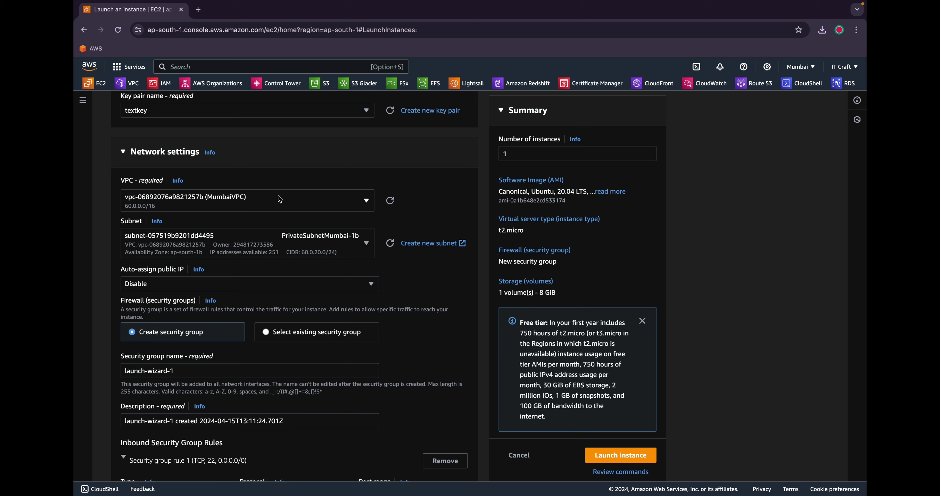
{"action": "left_click", "coordinate": [286, 200]}
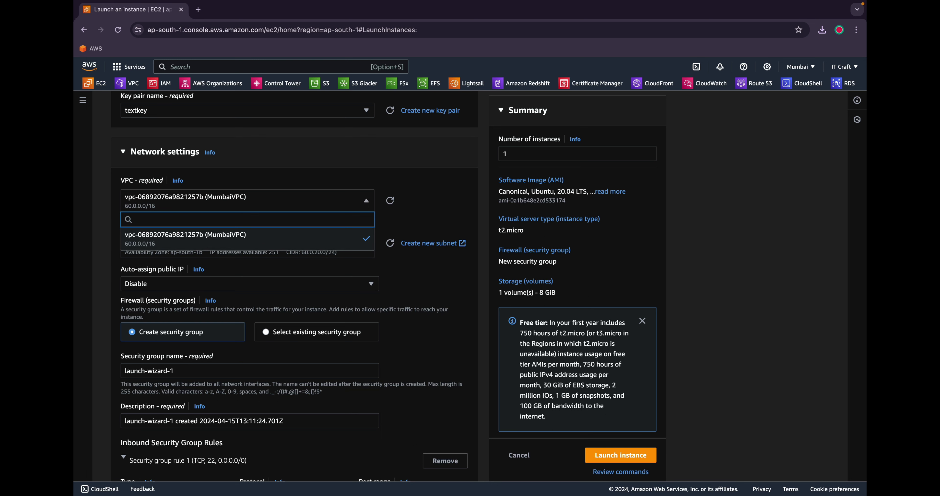
{"action": "left_click", "coordinate": [258, 241]}
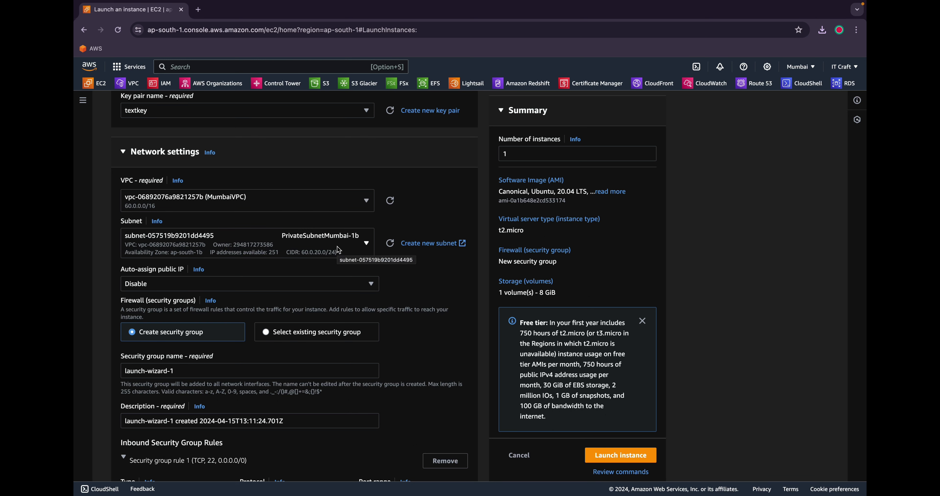
- Place the instance in the PublicSubnetMumbai-1a subnet and enable auto-assignment of a public IP
{"action": "left_click", "coordinate": [338, 250]}
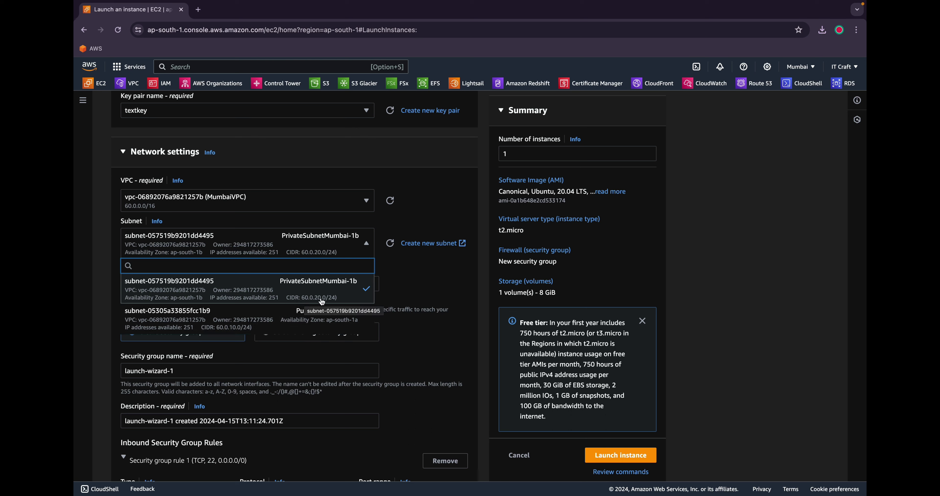
{"action": "left_click", "coordinate": [319, 326]}
{"action": "scroll", "coordinate": [416, 297], "scroll_direction": "down", "scroll_amount": 1}
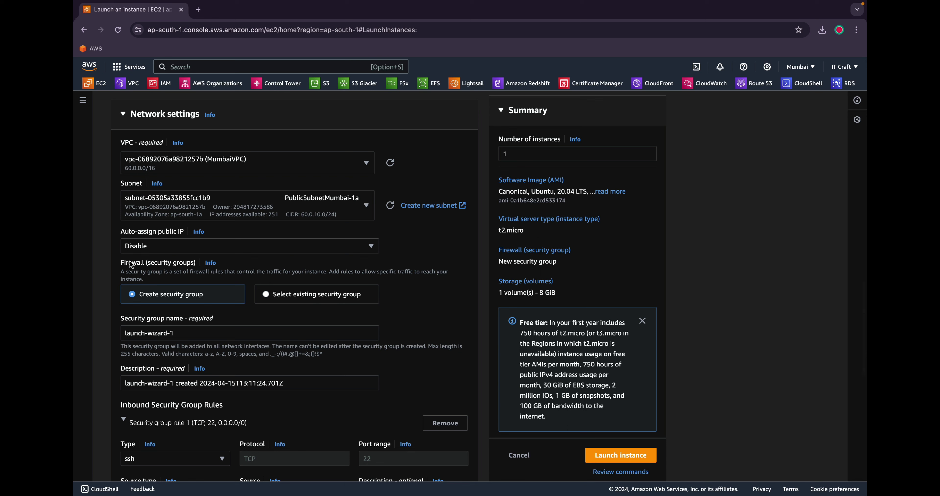
{"action": "left_click", "coordinate": [149, 245]}
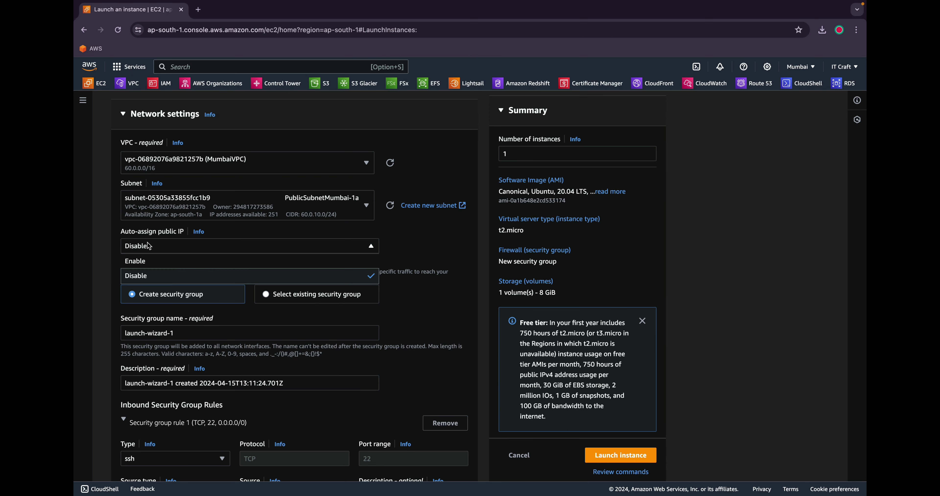
{"action": "left_click", "coordinate": [153, 261]}
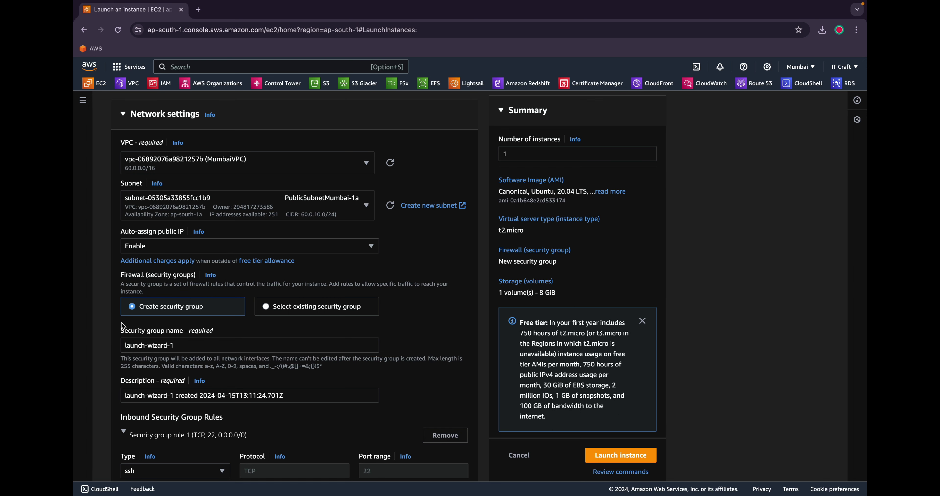
- Review the new security group's name, description and inbound SSH rule
{"action": "scroll", "coordinate": [121, 325], "scroll_direction": "down", "scroll_amount": 1}
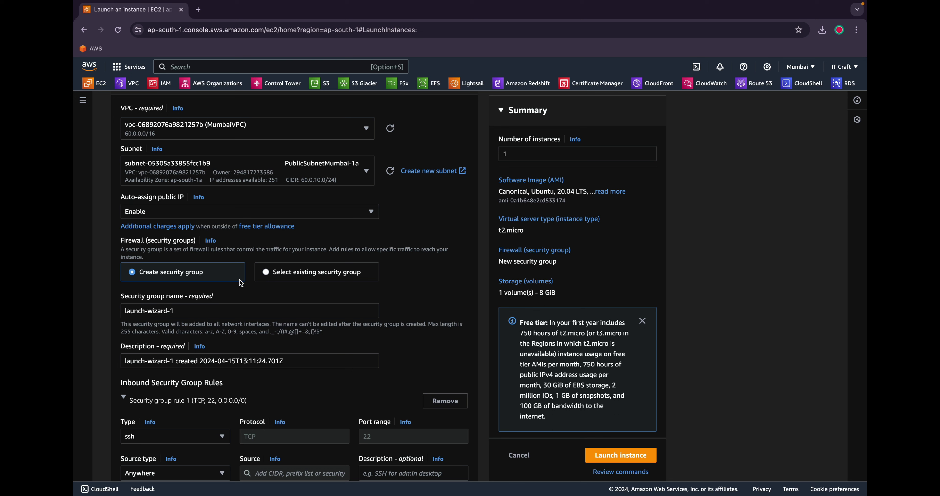
{"action": "triple_click", "coordinate": [183, 311]}
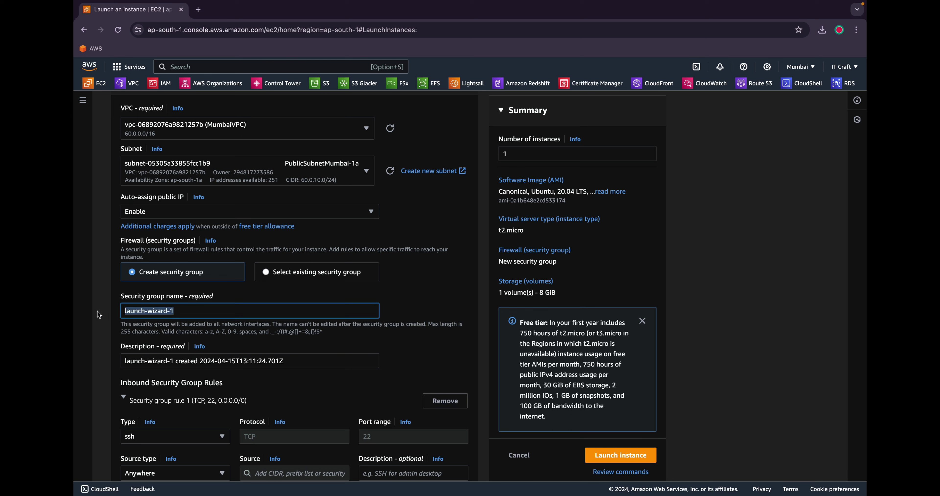
{"action": "triple_click", "coordinate": [291, 361]}
{"action": "scroll", "coordinate": [134, 383], "scroll_direction": "down", "scroll_amount": 2}
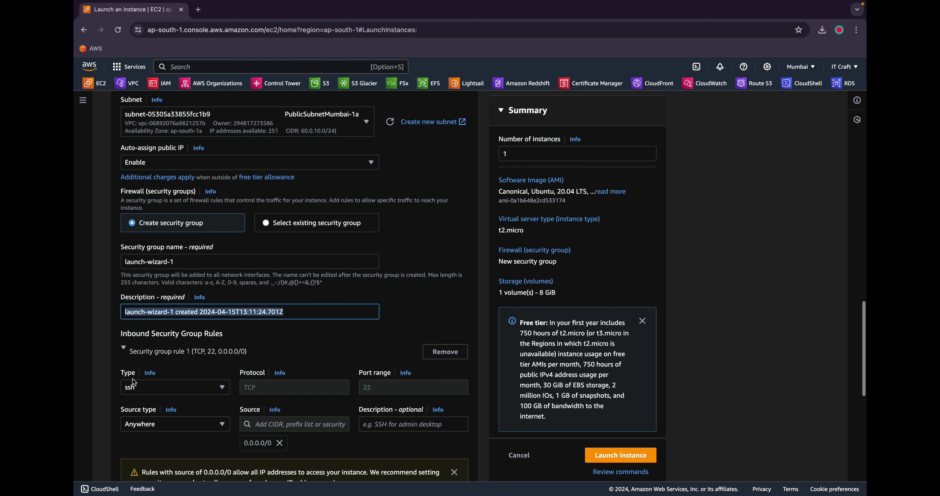
- Name the new security group SSH and set its description to Allow SSH
{"action": "left_click", "coordinate": [186, 263]}
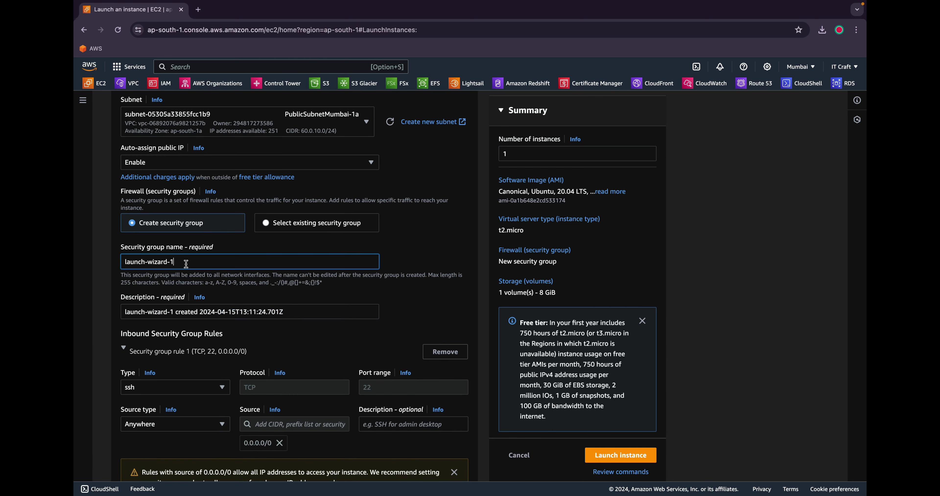
{"action": "left_click_drag", "start_coordinate": [186, 264], "coordinate": [91, 265]}
{"action": "type", "text": "SSH"}
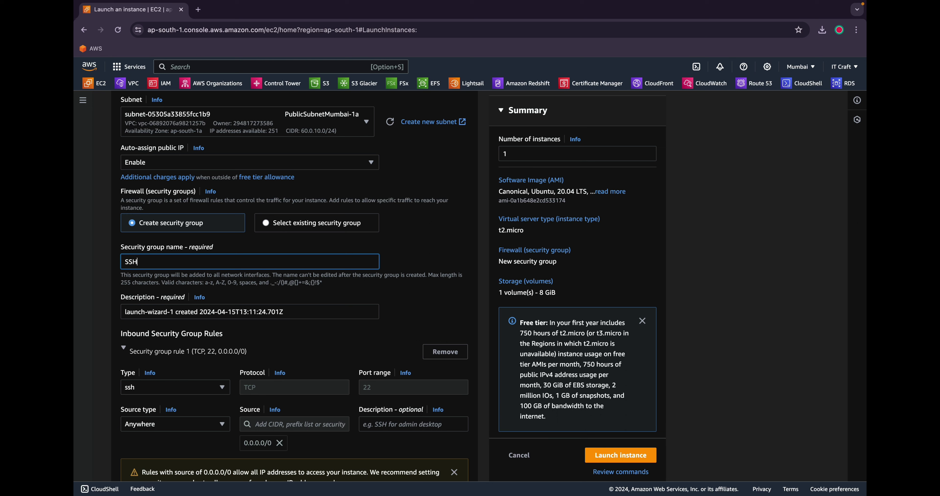
{"action": "key", "text": "Tab"}
{"action": "key", "text": "Tab"}
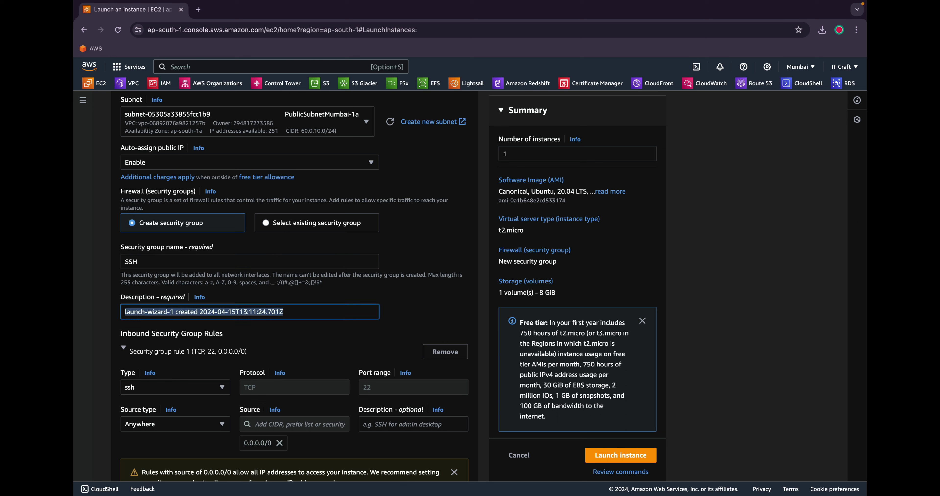
{"action": "type", "text": "Allow SSH"}
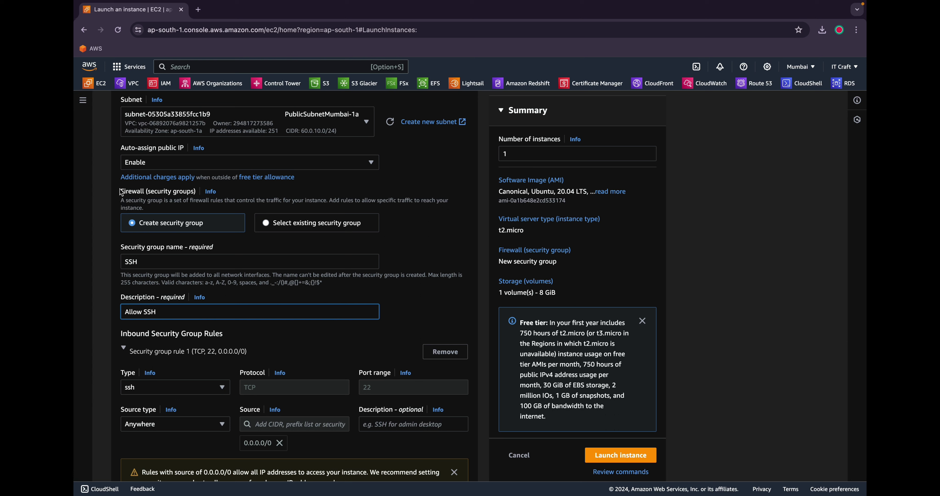
- Switch the firewall to an existing security group and select SSHAccess for the instance
{"action": "left_click", "coordinate": [267, 224]}
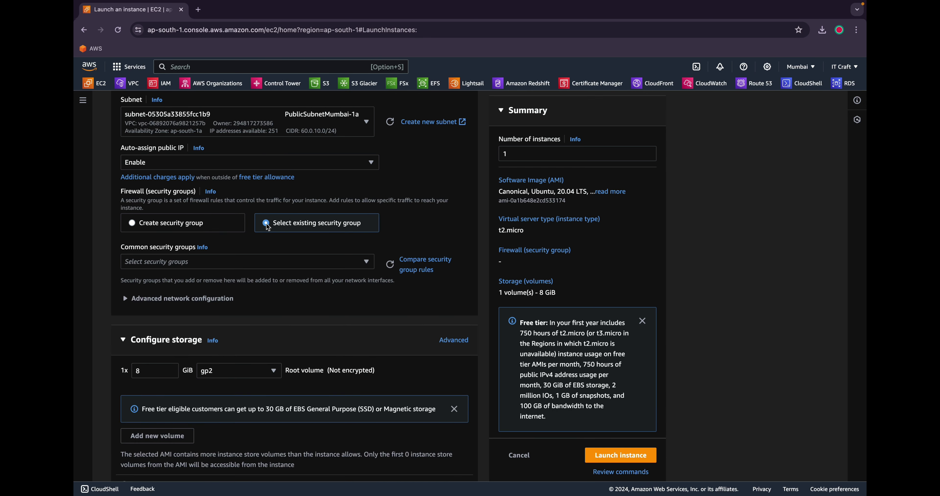
{"action": "left_click", "coordinate": [285, 263]}
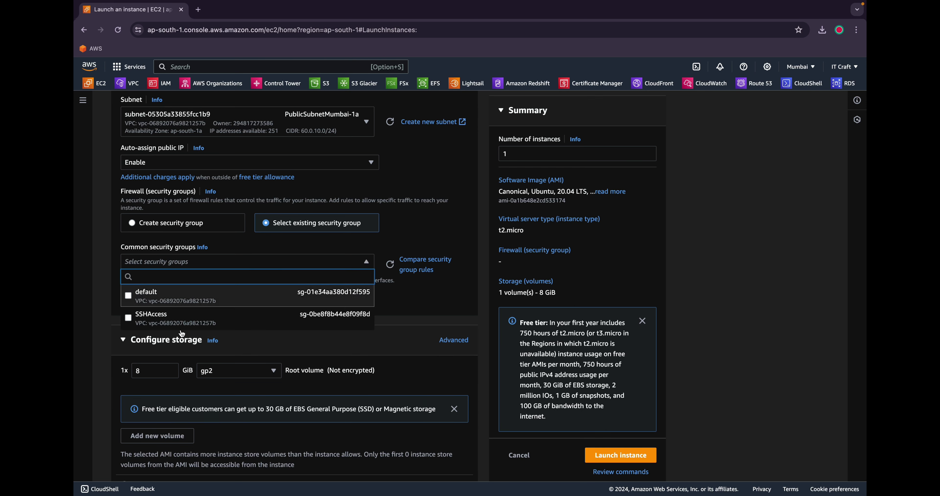
{"action": "left_click", "coordinate": [129, 318]}
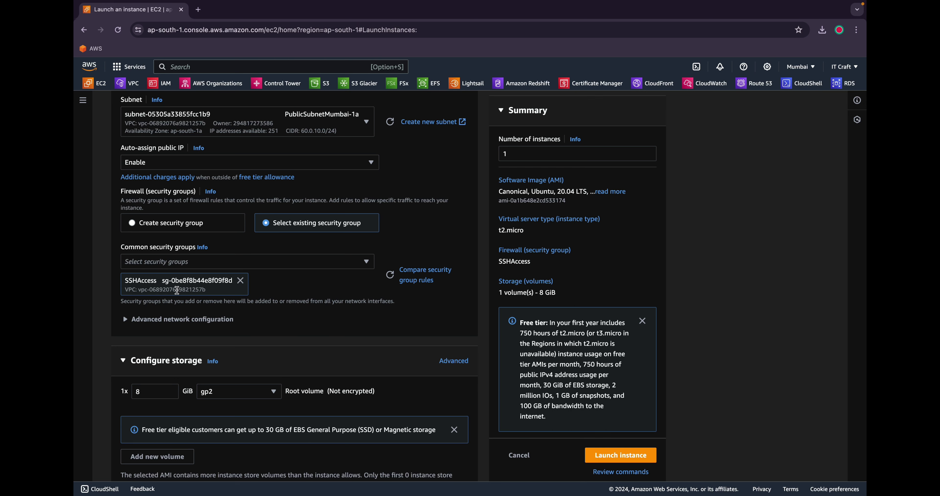
- Review the instance's storage, security group, network, key pair, instance type, machine image and name settings before launching
{"action": "scroll", "coordinate": [177, 289], "scroll_direction": "down", "scroll_amount": 2}
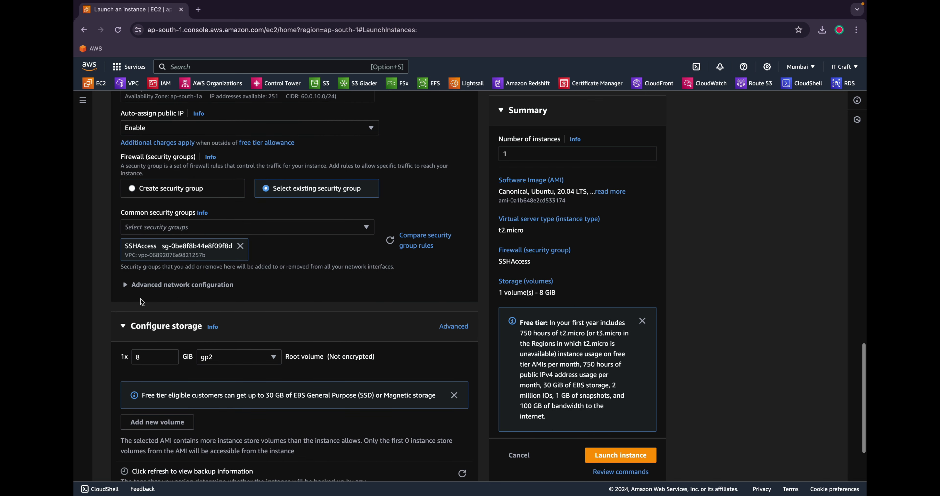
{"action": "scroll", "coordinate": [119, 309], "scroll_direction": "down", "scroll_amount": 1}
{"action": "scroll", "coordinate": [117, 306], "scroll_direction": "down", "scroll_amount": 1}
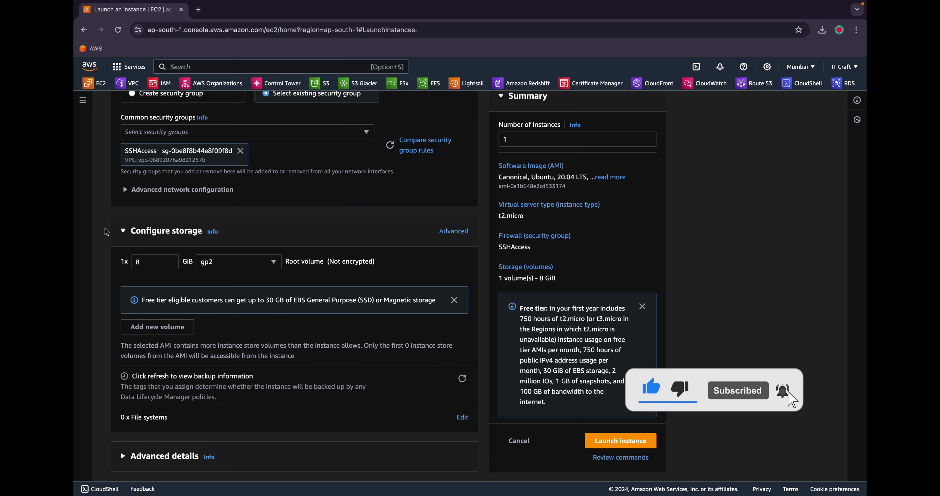
{"action": "left_click", "coordinate": [148, 262]}
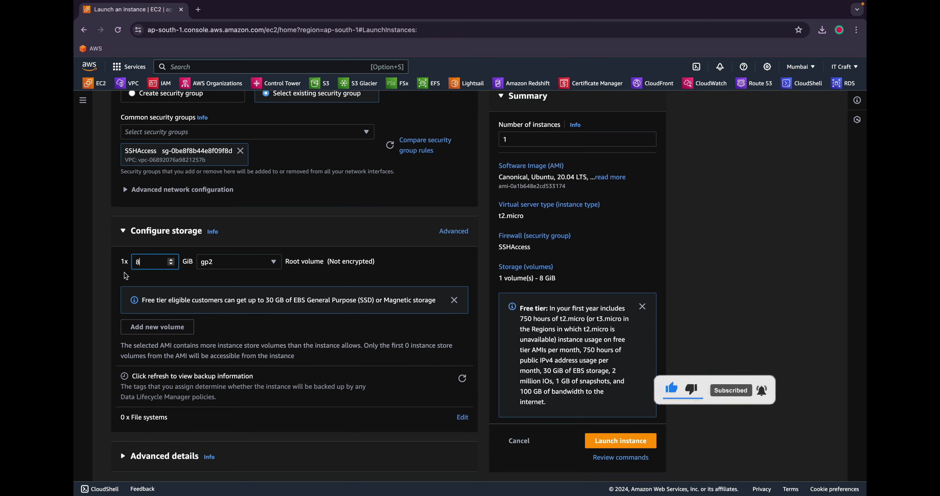
{"action": "left_click", "coordinate": [114, 279]}
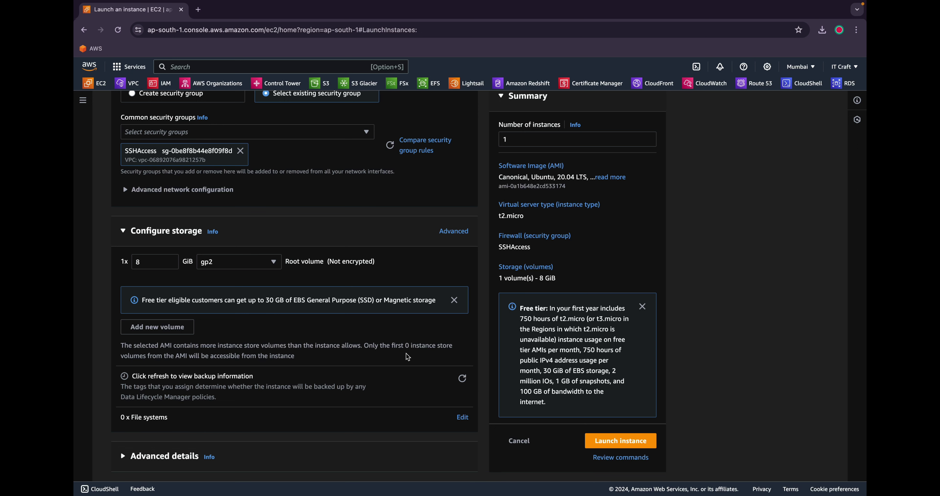
{"action": "scroll", "coordinate": [407, 354], "scroll_direction": "up", "scroll_amount": 5}
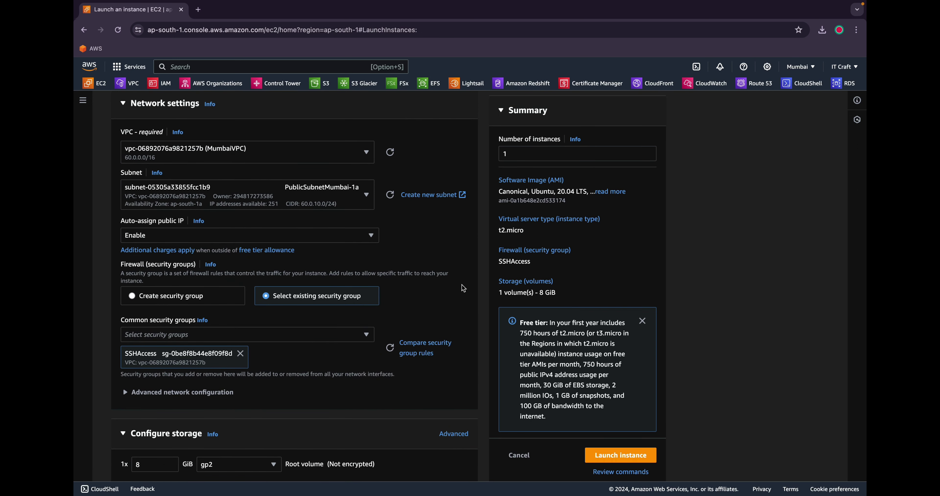
{"action": "scroll", "coordinate": [460, 284], "scroll_direction": "up", "scroll_amount": 2}
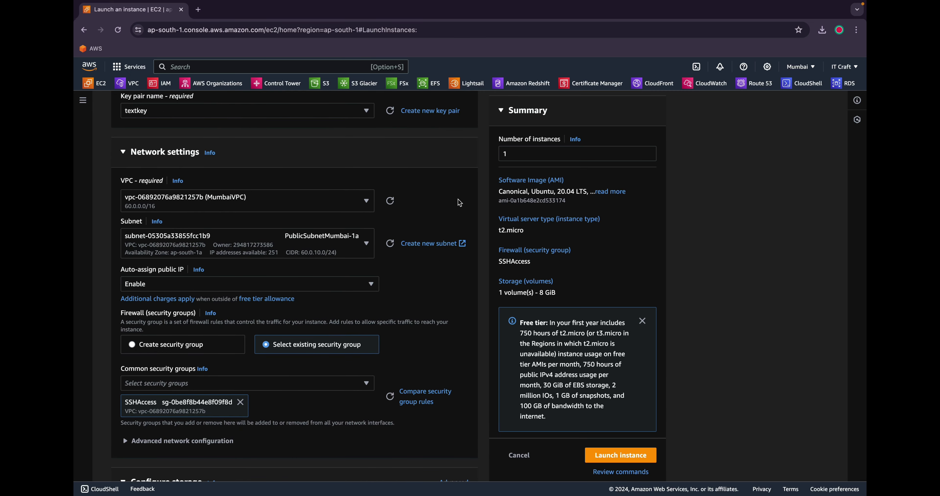
{"action": "scroll", "coordinate": [382, 258], "scroll_direction": "up", "scroll_amount": 1}
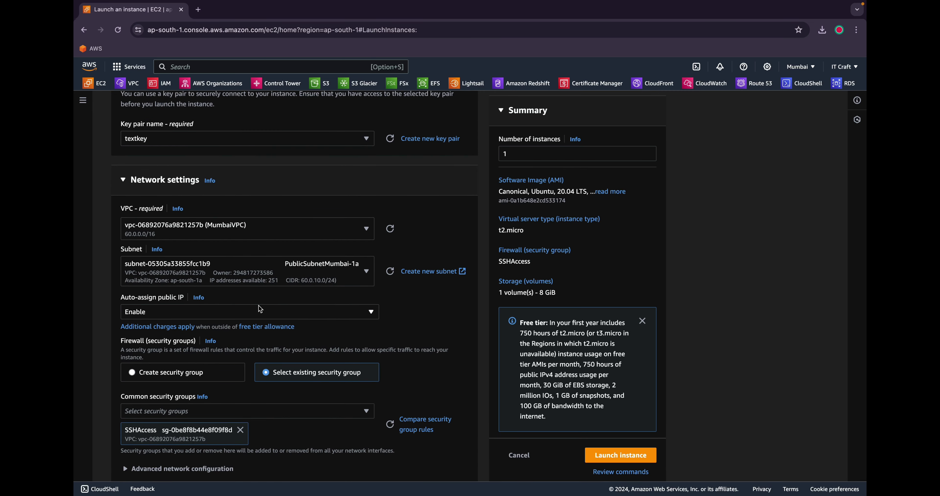
{"action": "scroll", "coordinate": [549, 257], "scroll_direction": "up", "scroll_amount": 2}
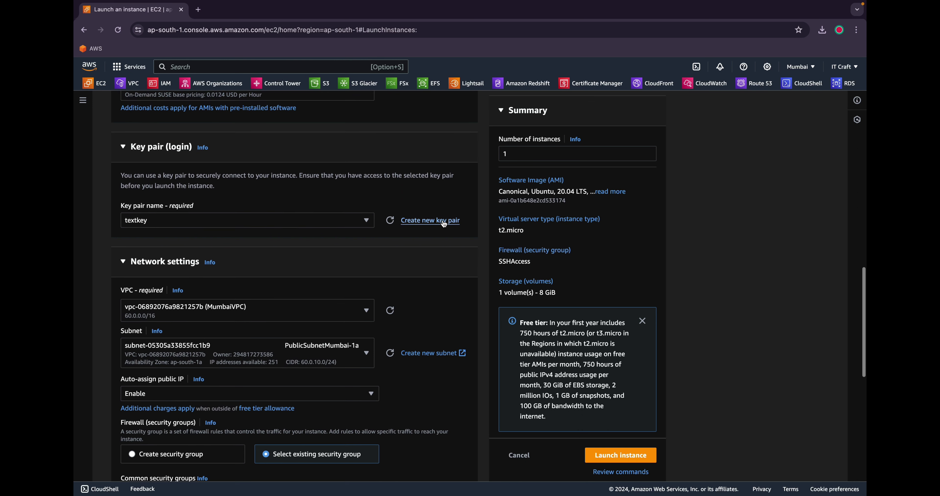
{"action": "scroll", "coordinate": [436, 243], "scroll_direction": "up", "scroll_amount": 3}
{"action": "scroll", "coordinate": [437, 247], "scroll_direction": "up", "scroll_amount": 1}
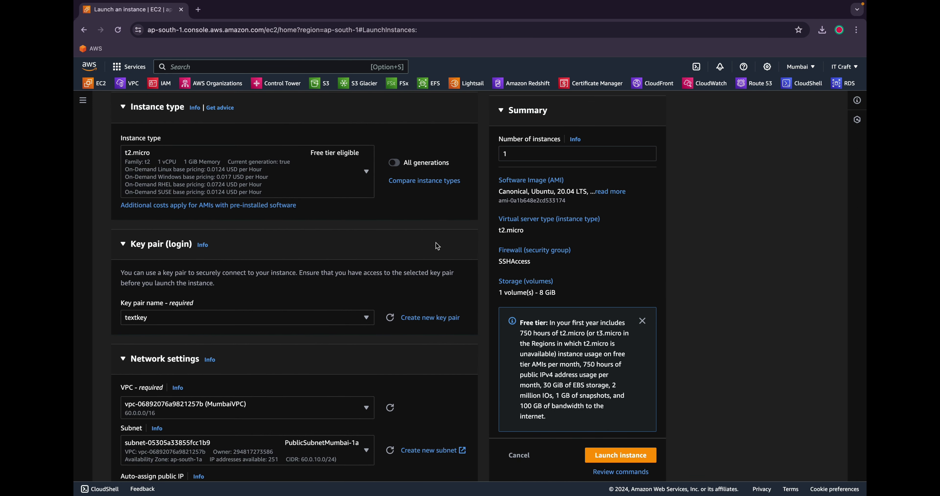
{"action": "scroll", "coordinate": [435, 242], "scroll_direction": "up", "scroll_amount": 2}
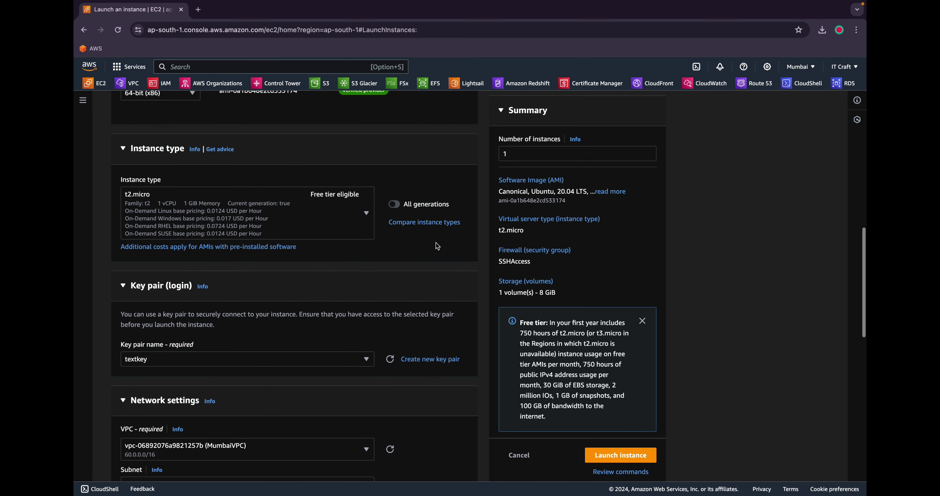
{"action": "scroll", "coordinate": [435, 243], "scroll_direction": "up", "scroll_amount": 1}
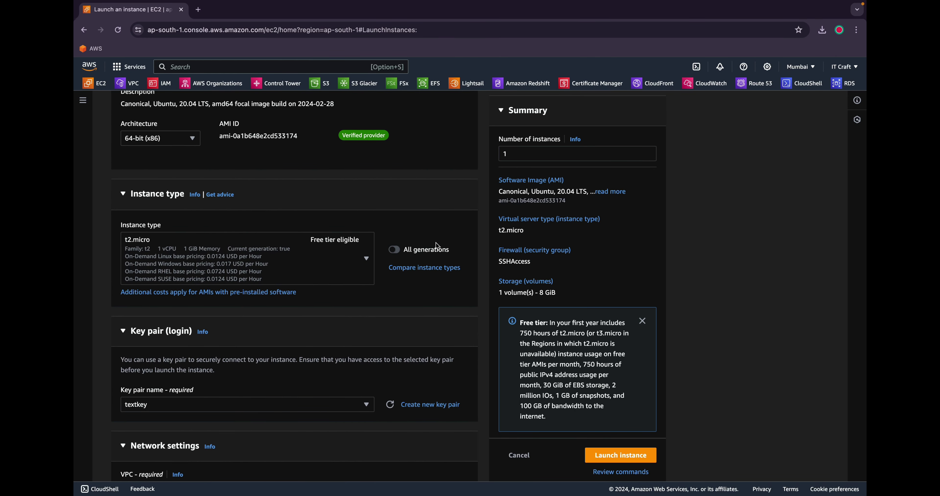
{"action": "scroll", "coordinate": [436, 243], "scroll_direction": "up", "scroll_amount": 4}
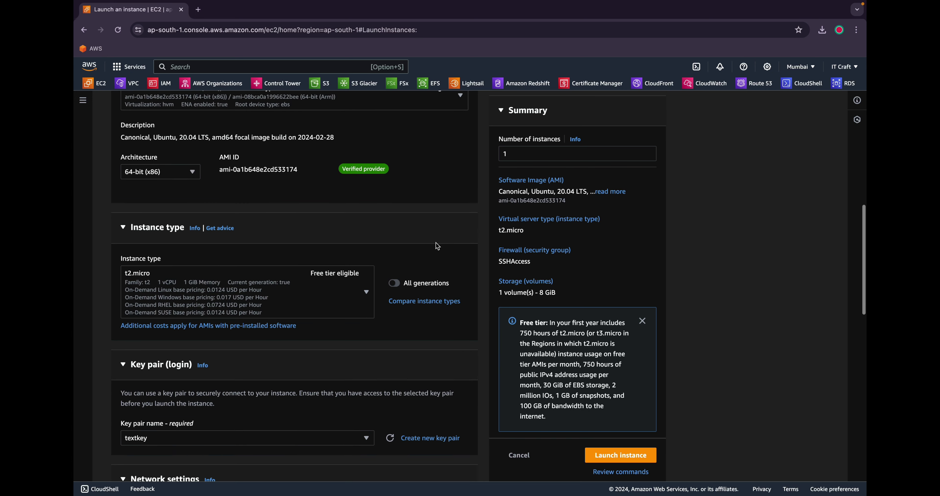
{"action": "scroll", "coordinate": [436, 243], "scroll_direction": "down", "scroll_amount": 2}
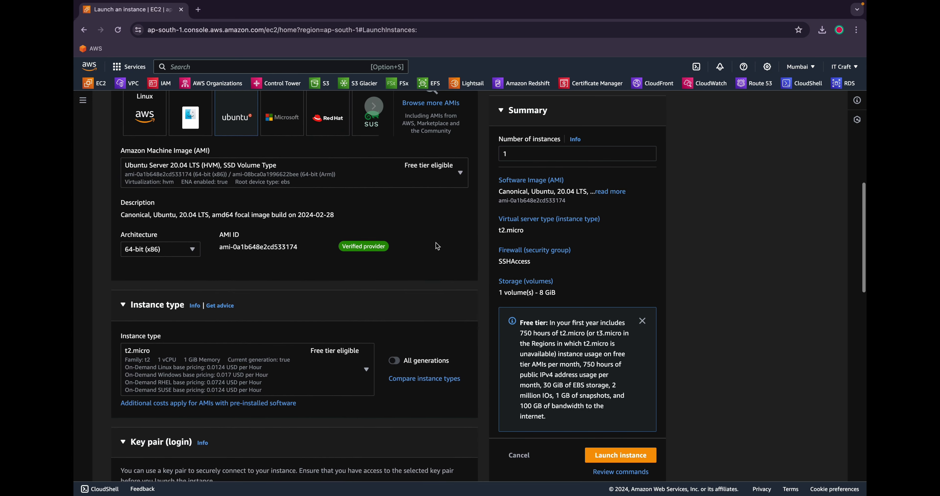
{"action": "scroll", "coordinate": [436, 242], "scroll_direction": "up", "scroll_amount": 1}
{"action": "scroll", "coordinate": [438, 247], "scroll_direction": "up", "scroll_amount": 6}
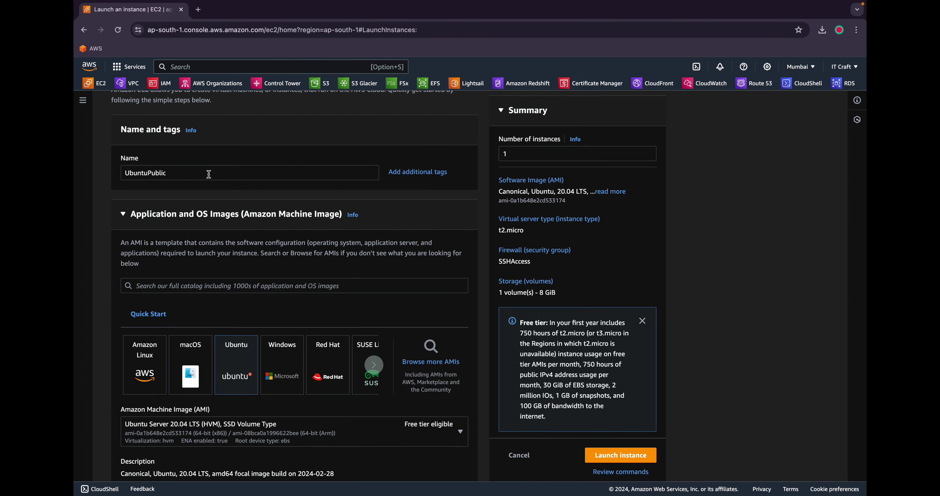
{"action": "scroll", "coordinate": [209, 174], "scroll_direction": "down", "scroll_amount": 2}
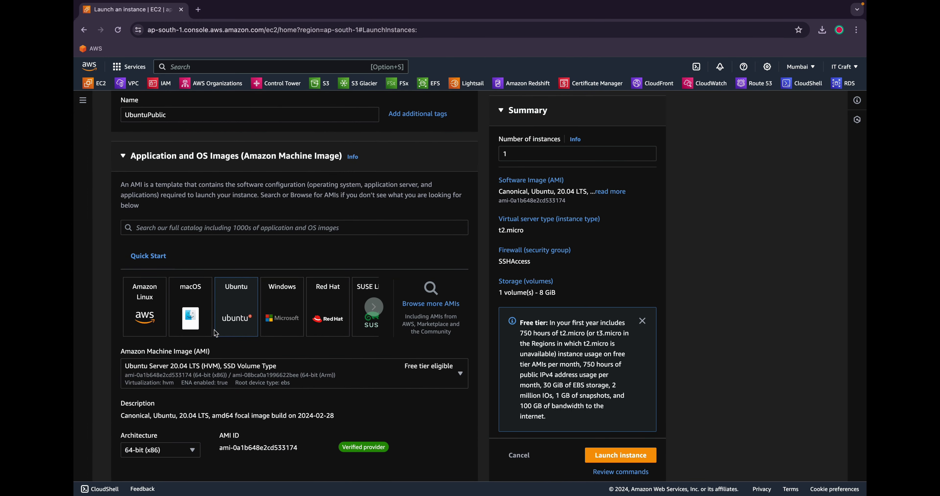
{"action": "scroll", "coordinate": [223, 326], "scroll_direction": "down", "scroll_amount": 6}
{"action": "scroll", "coordinate": [222, 324], "scroll_direction": "down", "scroll_amount": 1}
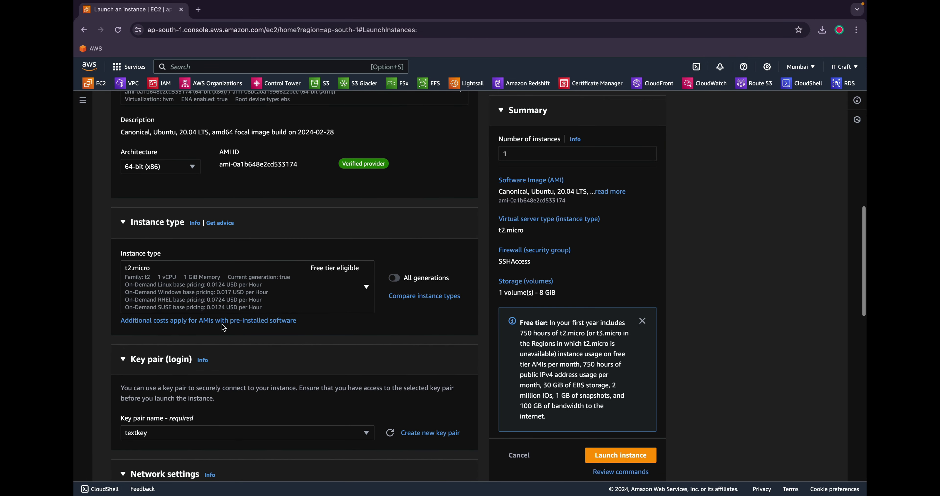
{"action": "scroll", "coordinate": [295, 349], "scroll_direction": "down", "scroll_amount": 6}
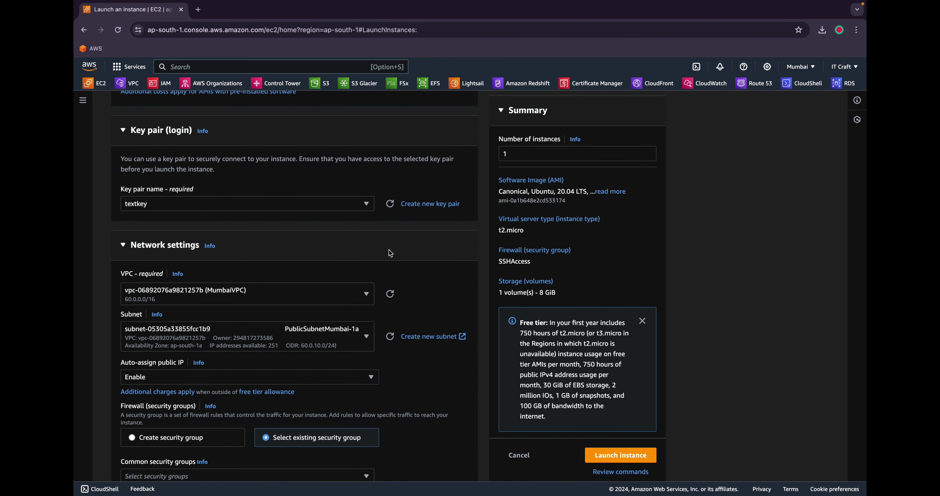
{"action": "scroll", "coordinate": [405, 288], "scroll_direction": "down", "scroll_amount": 3}
{"action": "scroll", "coordinate": [405, 288], "scroll_direction": "down", "scroll_amount": 6}
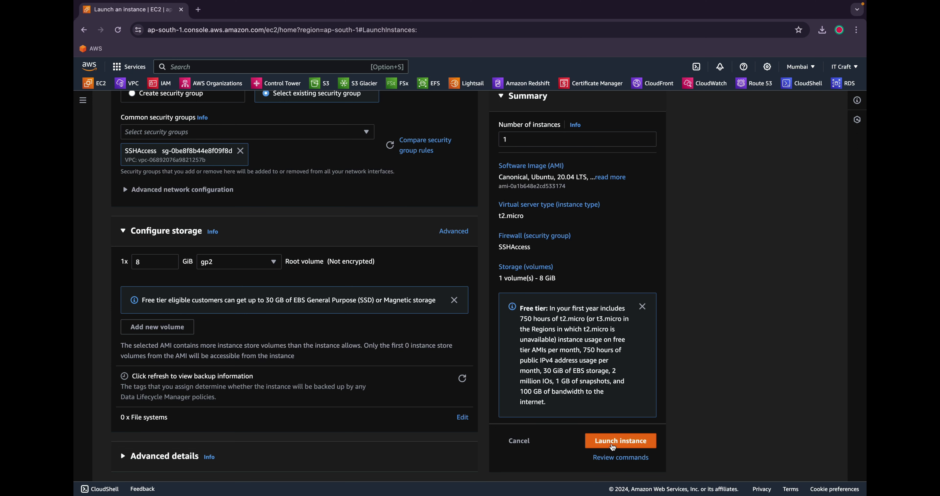
- Launch the configured UbuntuPublic instance and open the instances list
{"action": "left_click", "coordinate": [613, 442]}
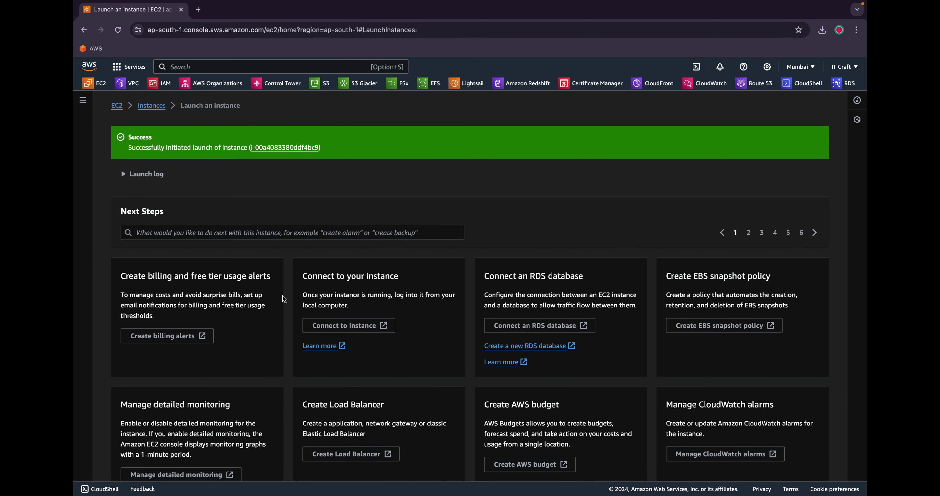
{"action": "left_click", "coordinate": [149, 106]}
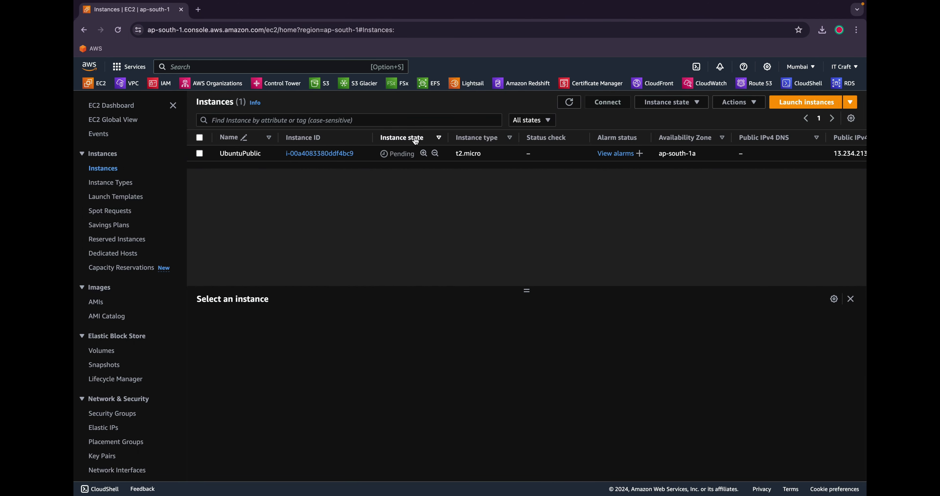
- Examine the UbuntuPublic instance's summary page and return to the instances list
{"action": "left_click", "coordinate": [324, 157]}
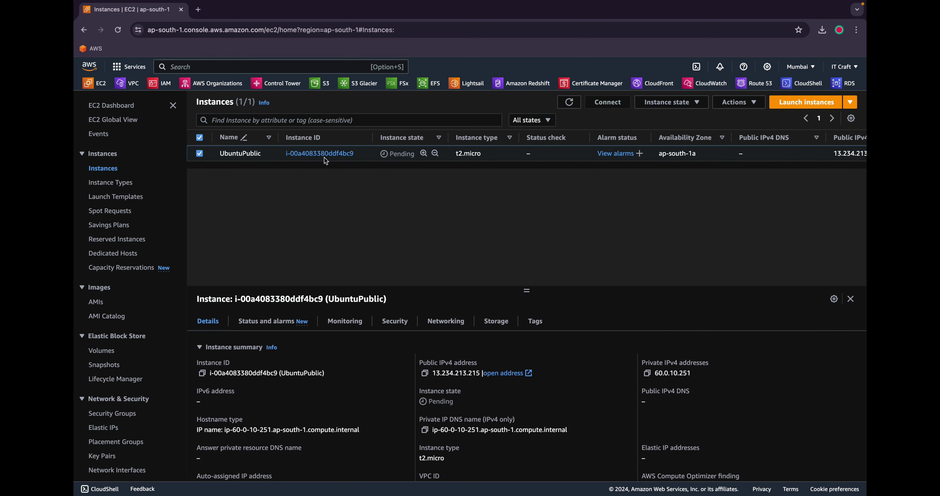
{"action": "left_click", "coordinate": [324, 155]}
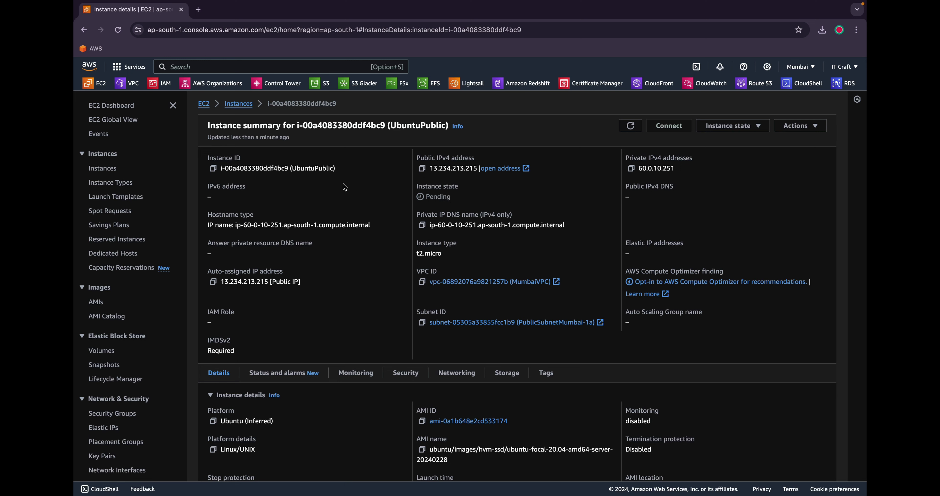
{"action": "left_click", "coordinate": [244, 101]}
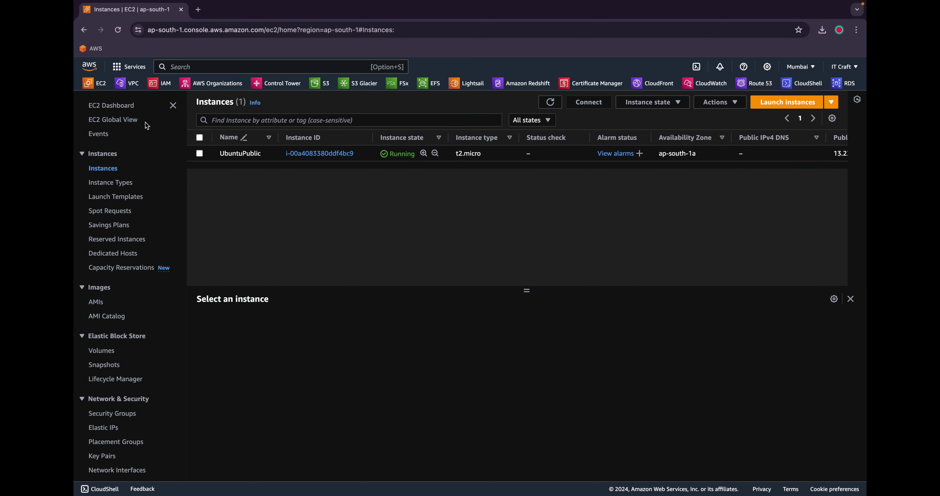
- Start launching another instance, name it UbuntuPrivate and choose Ubuntu as its operating system image
{"action": "left_click", "coordinate": [783, 103]}
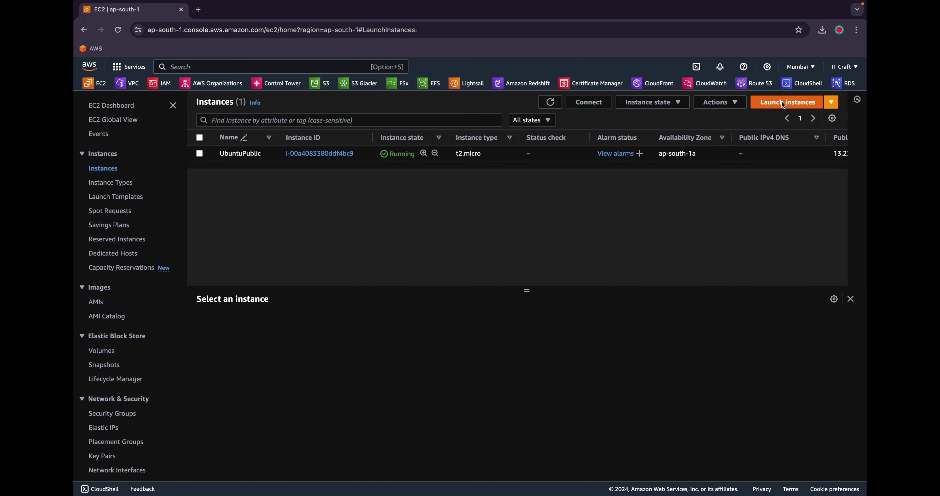
{"action": "left_click", "coordinate": [311, 235]}
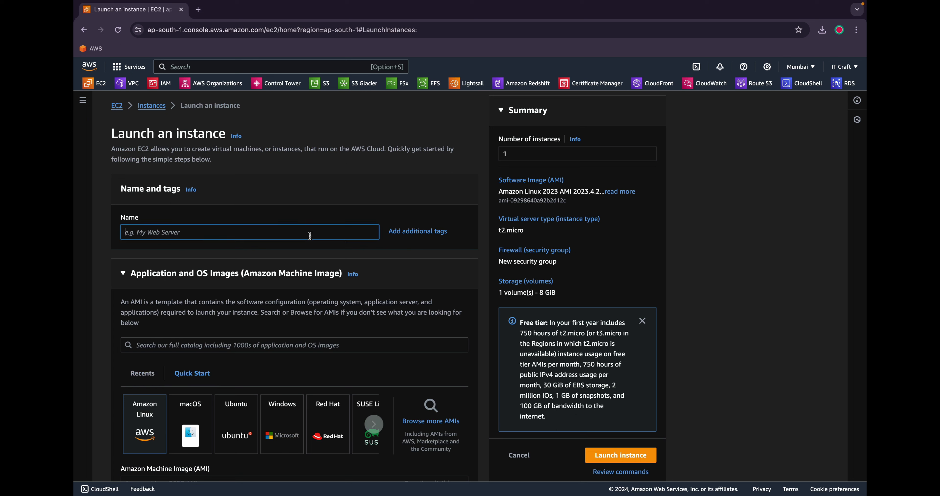
{"action": "type", "text": "UbuntuPrivate"}
{"action": "scroll", "coordinate": [117, 323], "scroll_direction": "down", "scroll_amount": 1}
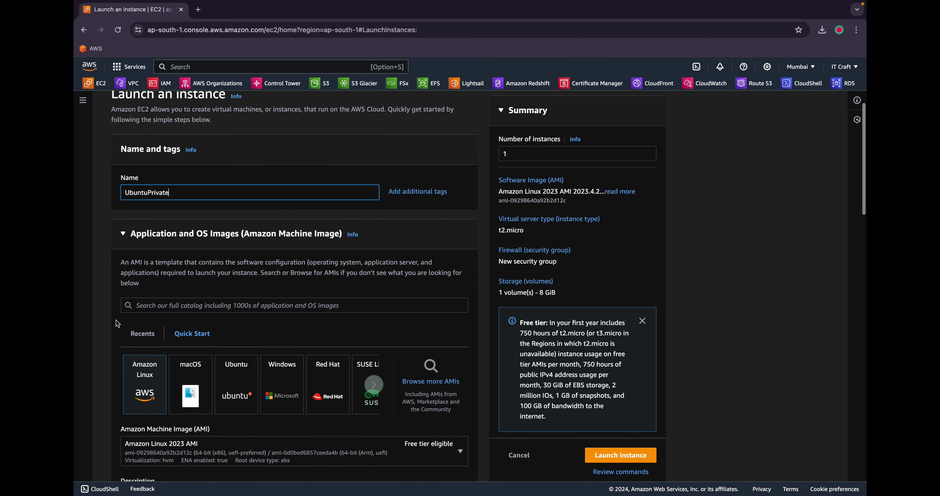
{"action": "scroll", "coordinate": [117, 324], "scroll_direction": "down", "scroll_amount": 2}
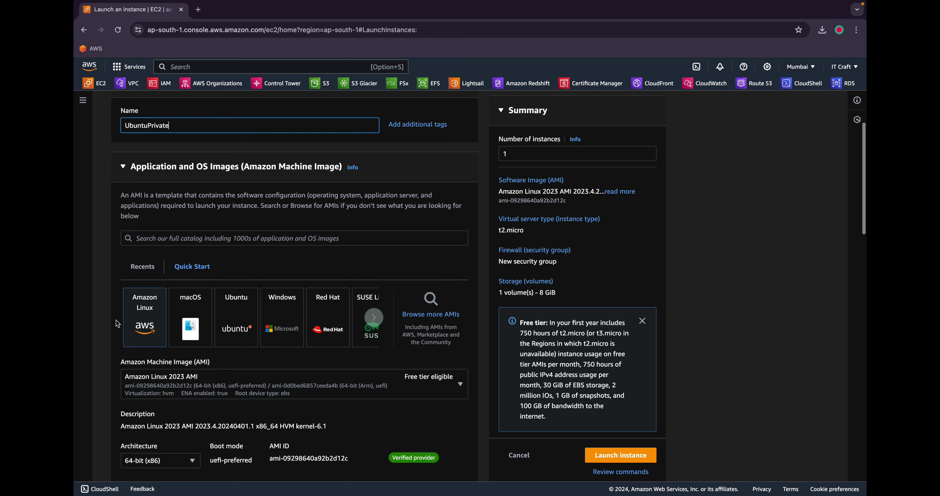
{"action": "left_click", "coordinate": [247, 324]}
{"action": "scroll", "coordinate": [264, 288], "scroll_direction": "down", "scroll_amount": 6}
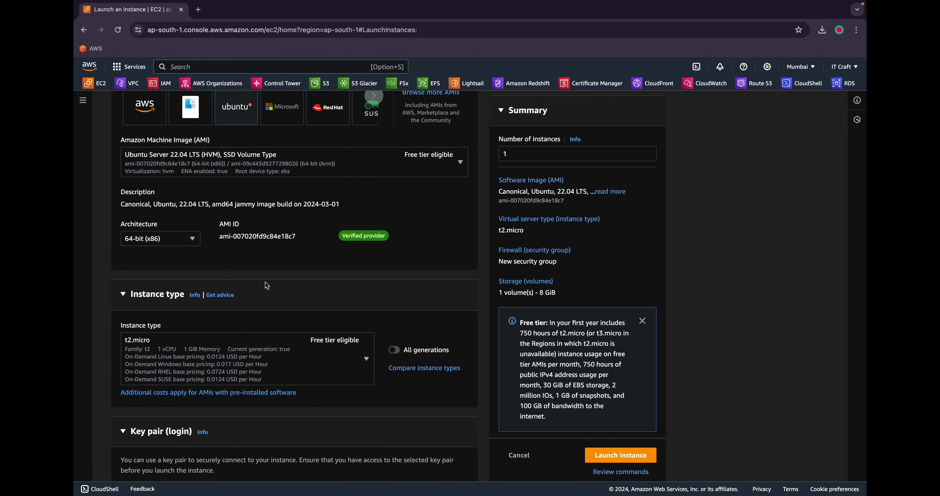
- Choose textkey as the UbuntuPrivate instance's login key pair and open its network settings for editing
{"action": "scroll", "coordinate": [266, 285], "scroll_direction": "down", "scroll_amount": 5}
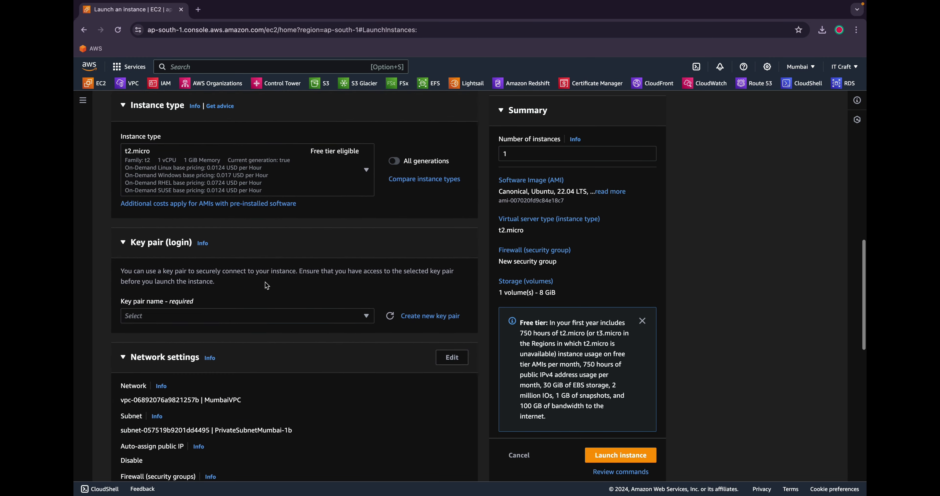
{"action": "scroll", "coordinate": [266, 282], "scroll_direction": "down", "scroll_amount": 2}
{"action": "left_click", "coordinate": [323, 265]}
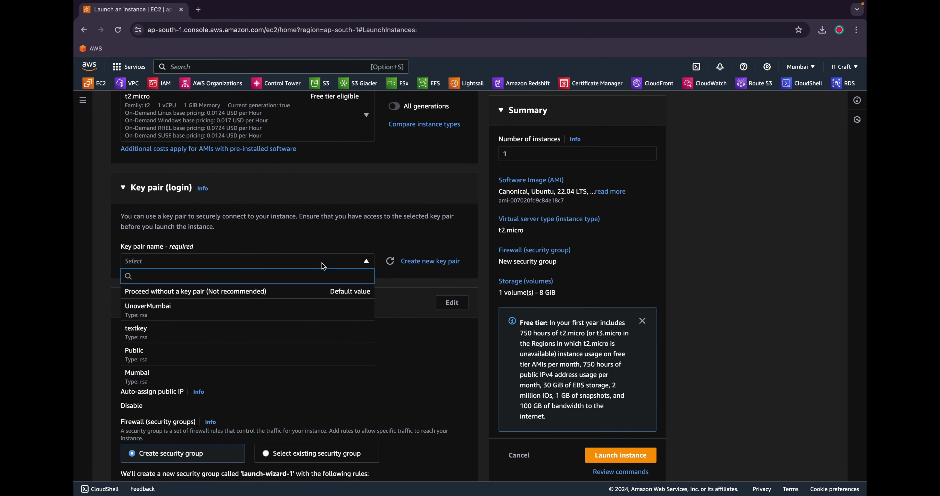
{"action": "left_click", "coordinate": [235, 330]}
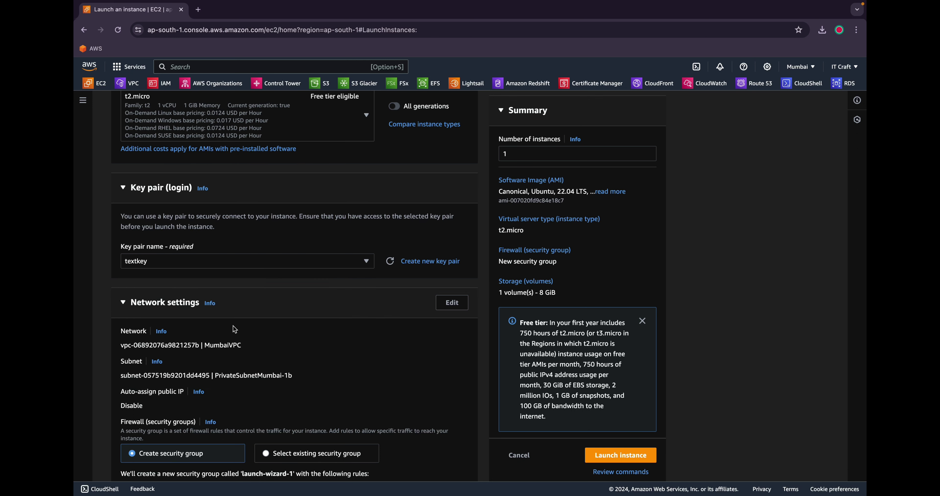
{"action": "scroll", "coordinate": [235, 330], "scroll_direction": "down", "scroll_amount": 1}
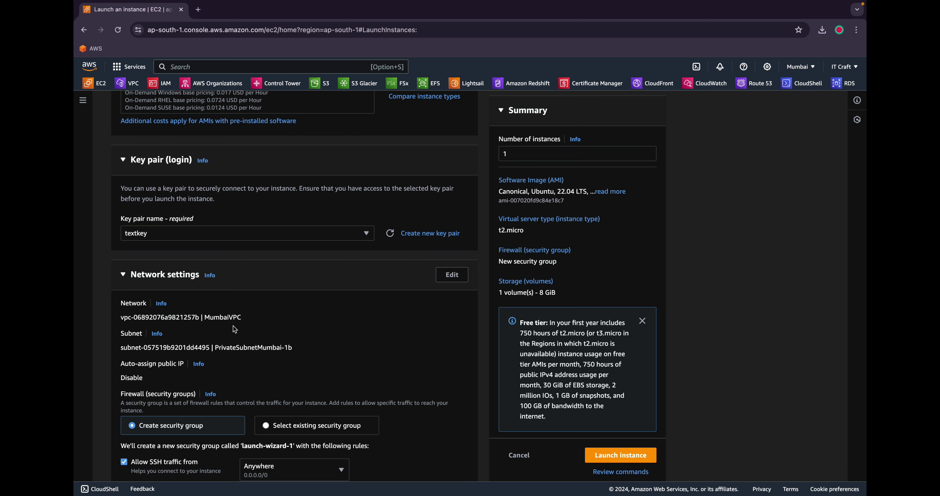
{"action": "scroll", "coordinate": [234, 326], "scroll_direction": "down", "scroll_amount": 2}
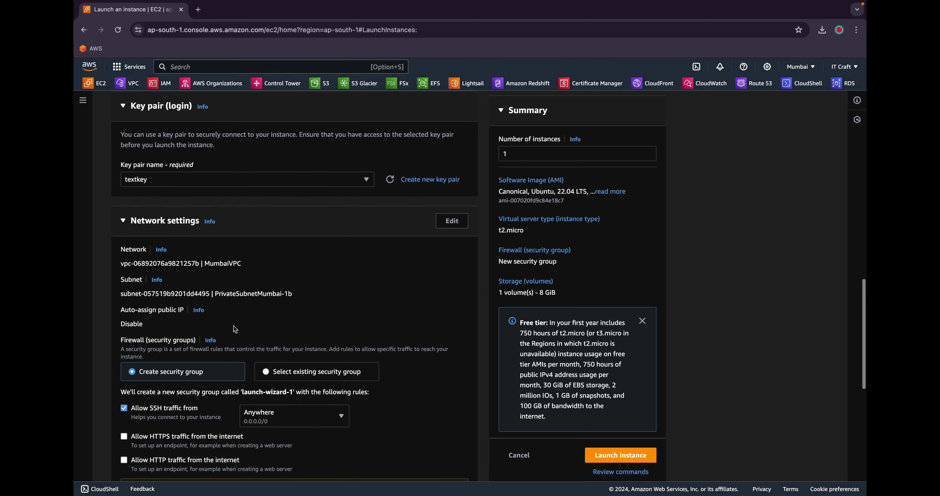
{"action": "left_click", "coordinate": [455, 224]}
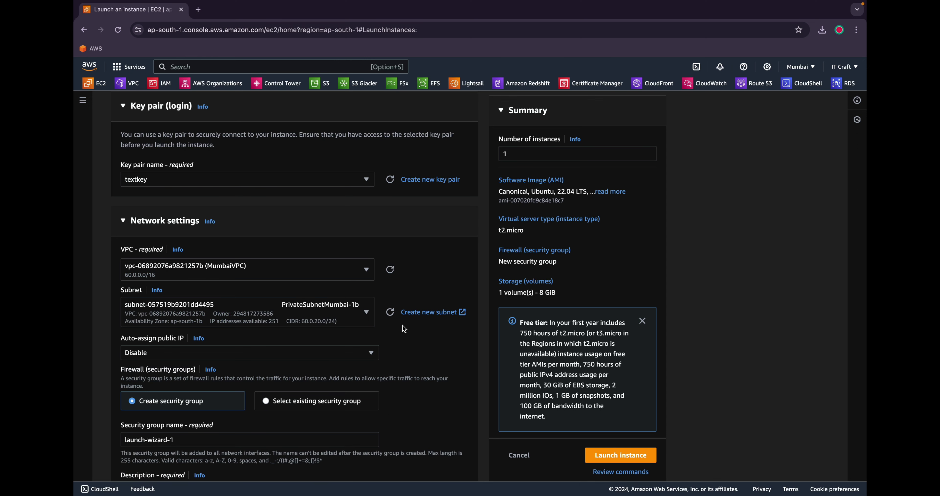
- Enable auto-assigning of a public IP in the instance's network settings
{"action": "scroll", "coordinate": [404, 329], "scroll_direction": "down", "scroll_amount": 1}
{"action": "scroll", "coordinate": [405, 325], "scroll_direction": "down", "scroll_amount": 1}
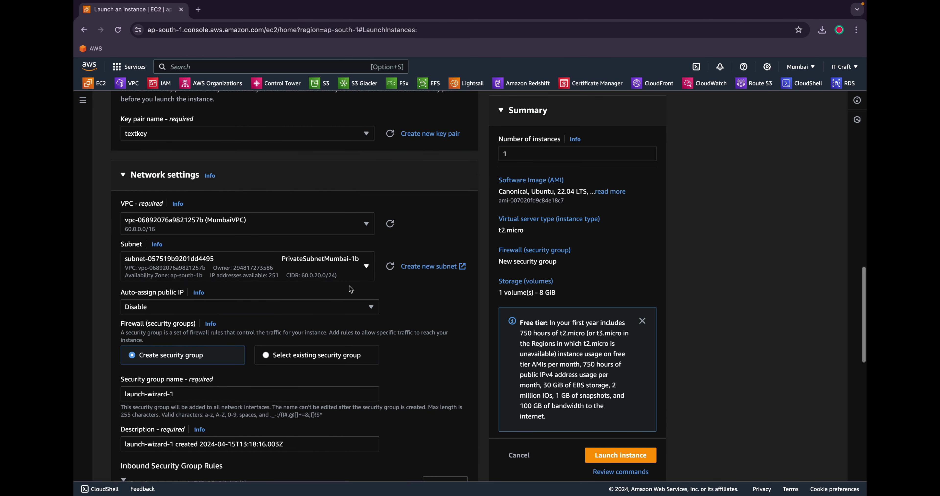
{"action": "left_click", "coordinate": [341, 308]}
{"action": "left_click", "coordinate": [289, 322]}
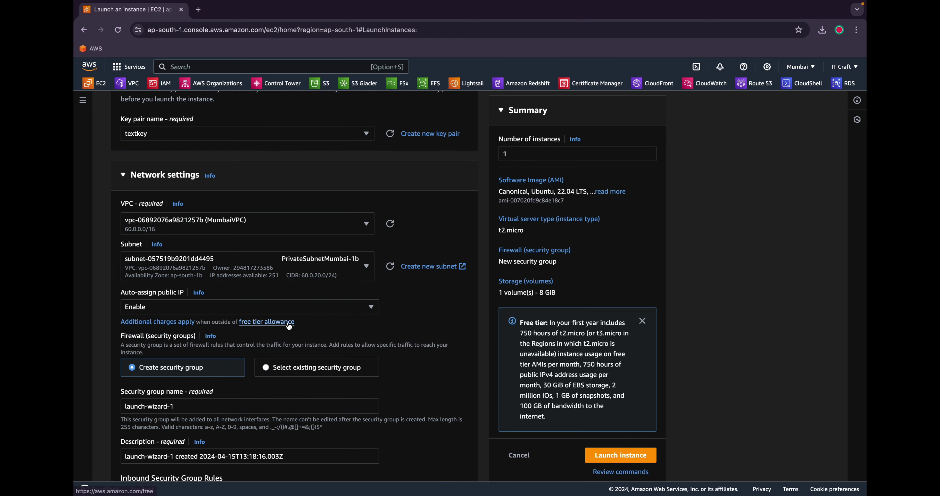
- Use an existing security group for the instance's firewall and choose SSHAccess
{"action": "scroll", "coordinate": [383, 327], "scroll_direction": "down", "scroll_amount": 1}
{"action": "scroll", "coordinate": [384, 326], "scroll_direction": "down", "scroll_amount": 3}
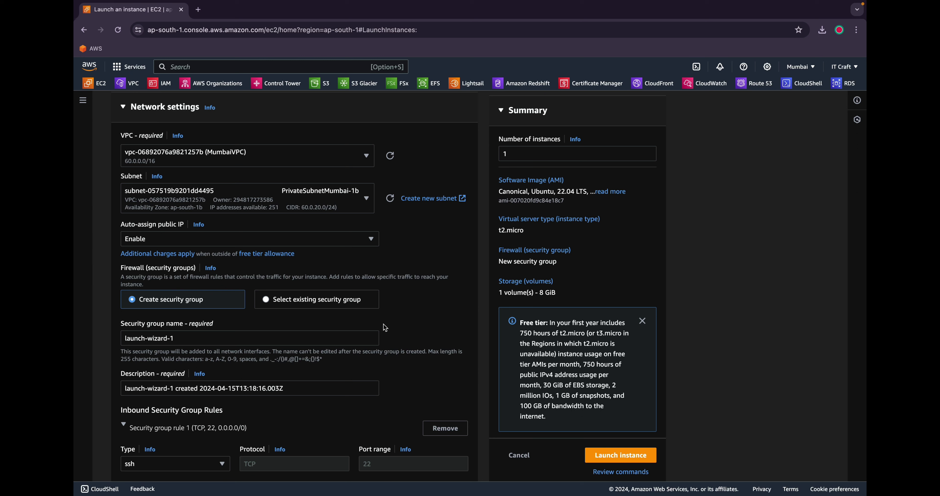
{"action": "left_click", "coordinate": [311, 303]}
{"action": "scroll", "coordinate": [381, 311], "scroll_direction": "down", "scroll_amount": 2}
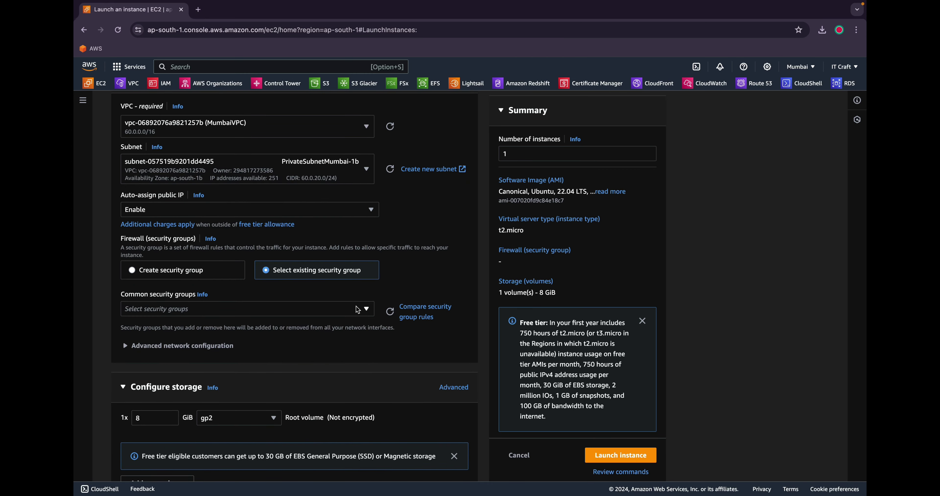
{"action": "left_click", "coordinate": [239, 275]}
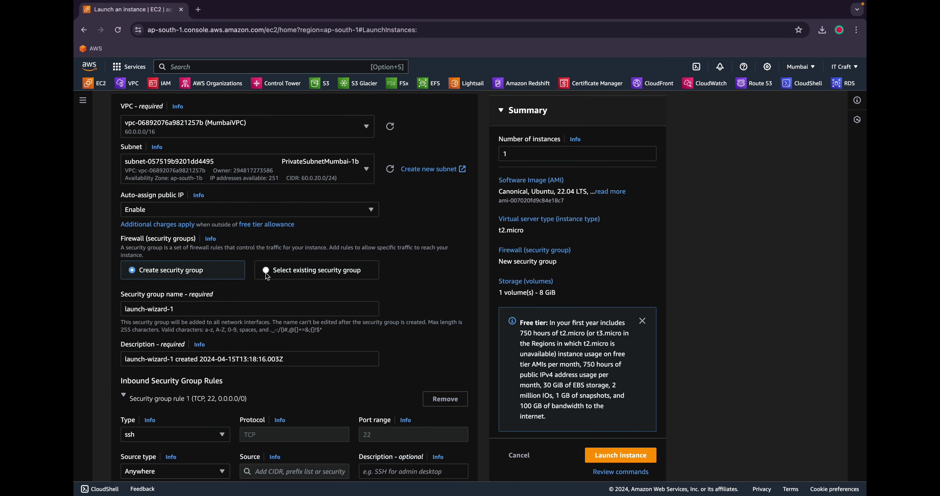
{"action": "scroll", "coordinate": [342, 309], "scroll_direction": "down", "scroll_amount": 2}
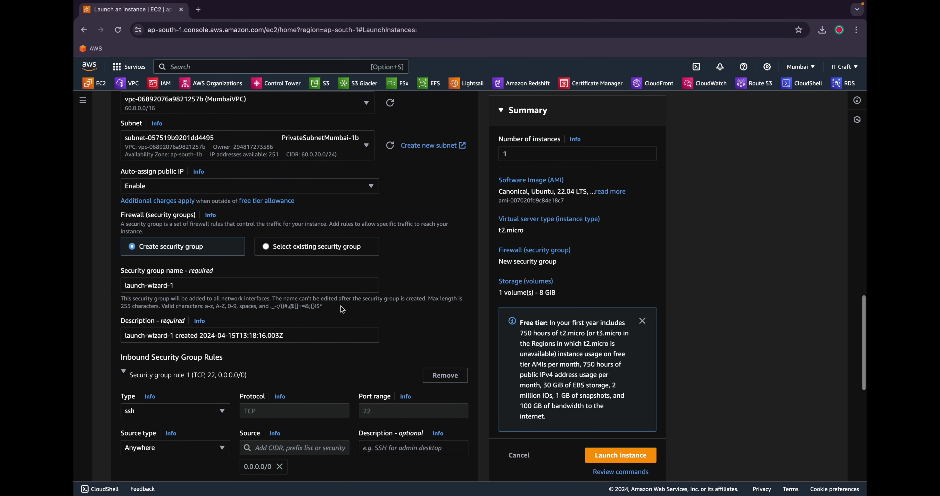
{"action": "left_click", "coordinate": [305, 251]}
{"action": "left_click", "coordinate": [317, 286]}
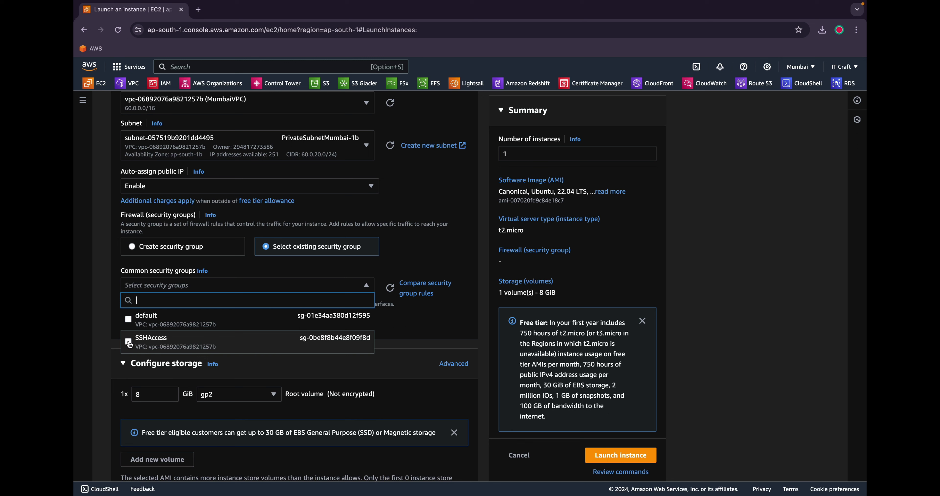
{"action": "left_click", "coordinate": [128, 341]}
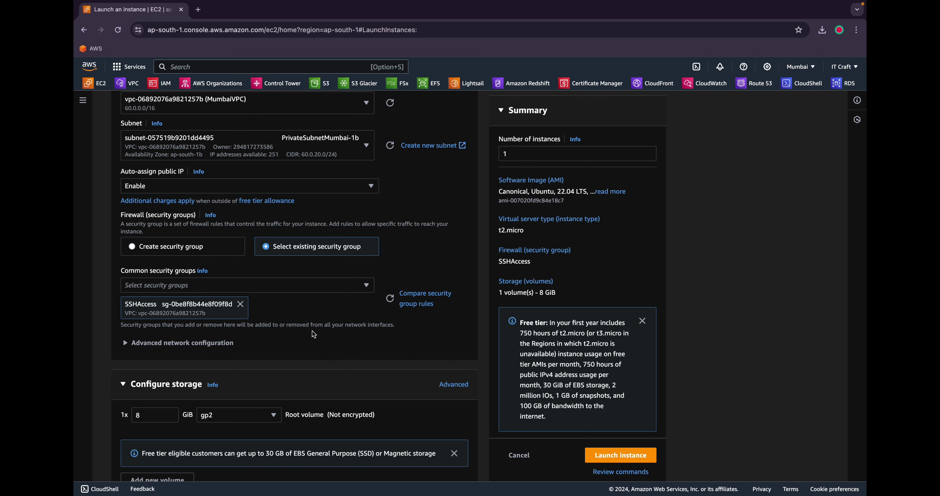
- Review the instance's storage, security group, subnet, public IP, key pair and instance type settings before launching
{"action": "scroll", "coordinate": [313, 333], "scroll_direction": "down", "scroll_amount": 4}
{"action": "scroll", "coordinate": [312, 331], "scroll_direction": "up", "scroll_amount": 3}
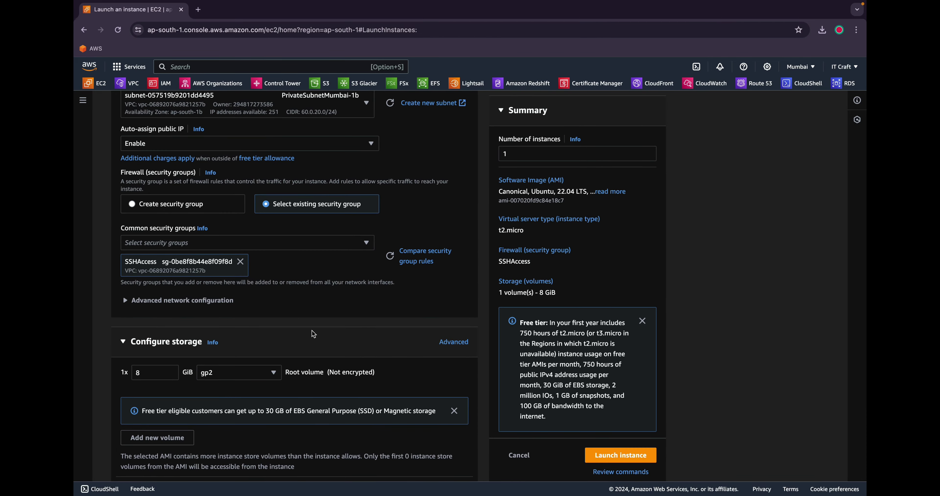
{"action": "scroll", "coordinate": [312, 331], "scroll_direction": "down", "scroll_amount": 2}
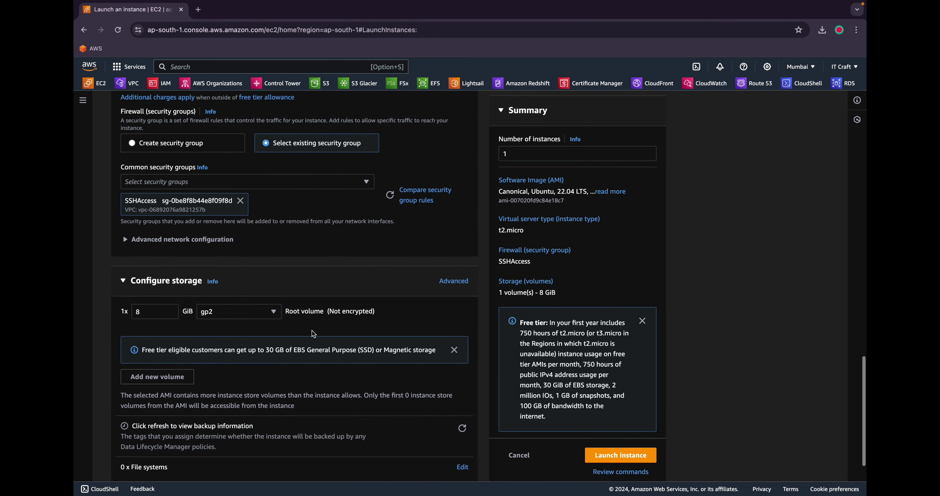
{"action": "scroll", "coordinate": [312, 331], "scroll_direction": "up", "scroll_amount": 3}
{"action": "scroll", "coordinate": [312, 330], "scroll_direction": "up", "scroll_amount": 4}
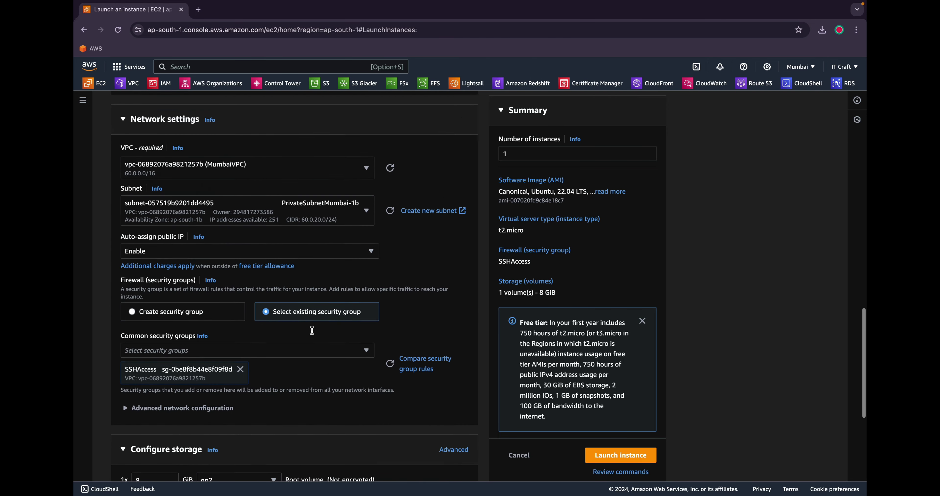
{"action": "scroll", "coordinate": [221, 313], "scroll_direction": "up", "scroll_amount": 1}
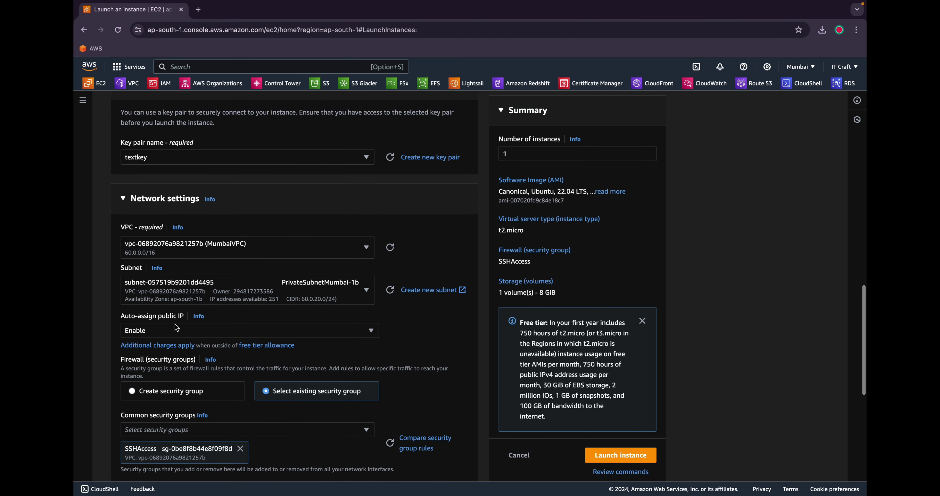
{"action": "scroll", "coordinate": [259, 226], "scroll_direction": "up", "scroll_amount": 5}
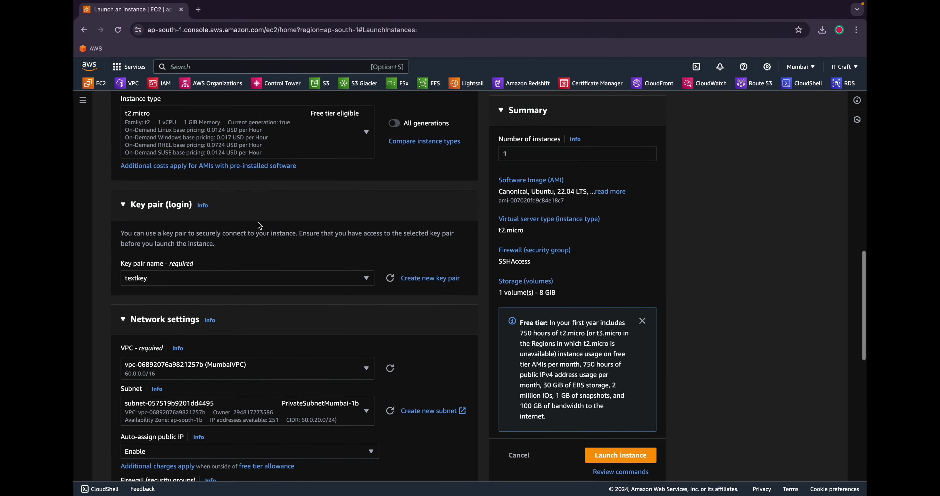
{"action": "scroll", "coordinate": [257, 222], "scroll_direction": "up", "scroll_amount": 8}
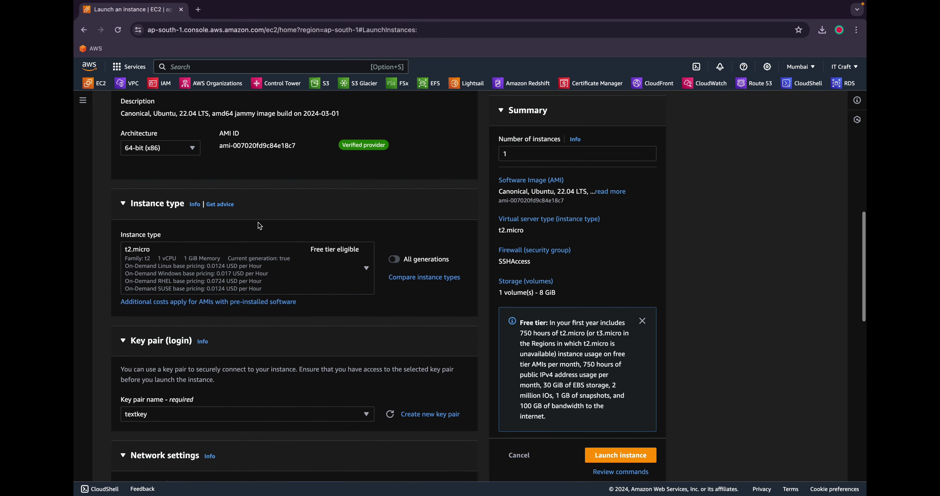
{"action": "scroll", "coordinate": [259, 225], "scroll_direction": "down", "scroll_amount": 15}
{"action": "scroll", "coordinate": [259, 225], "scroll_direction": "down", "scroll_amount": 2}
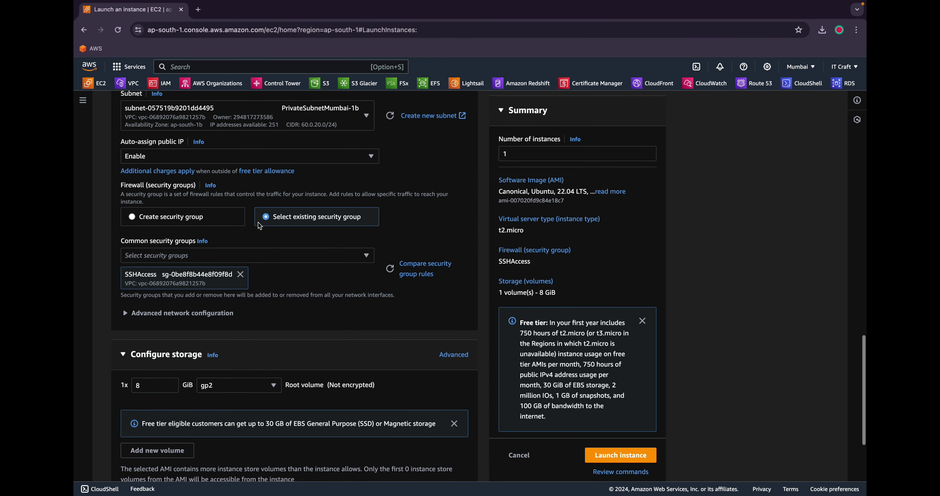
{"action": "scroll", "coordinate": [218, 277], "scroll_direction": "up", "scroll_amount": 2}
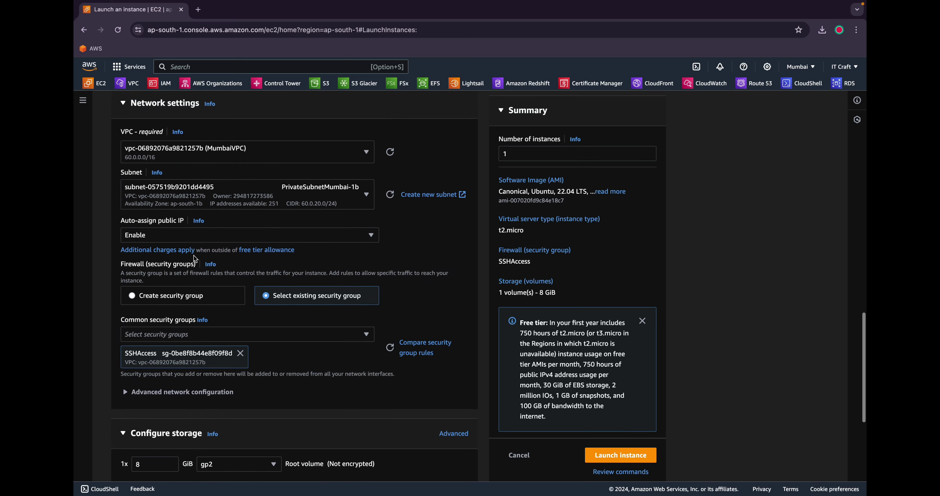
- Set auto-assign public IP to Disable in the instance's network settings
{"action": "left_click", "coordinate": [183, 236]}
{"action": "left_click", "coordinate": [178, 263]}
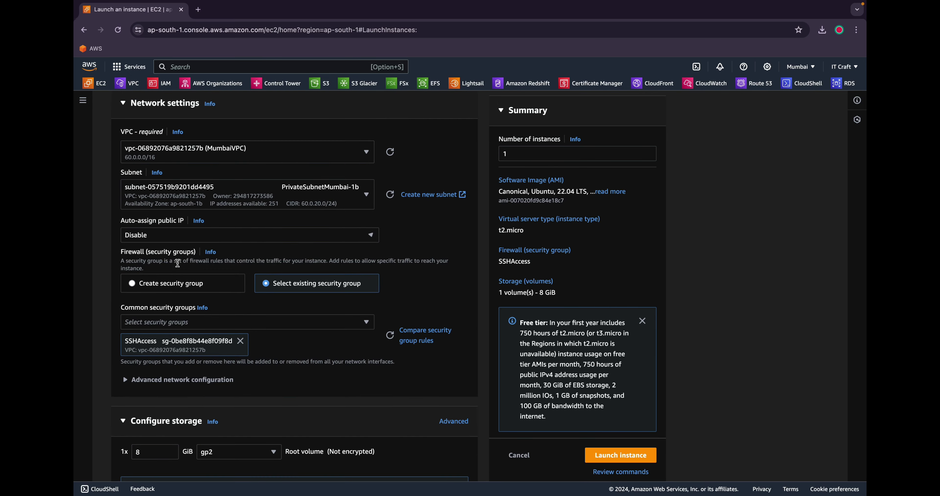
{"action": "left_click", "coordinate": [99, 252]}
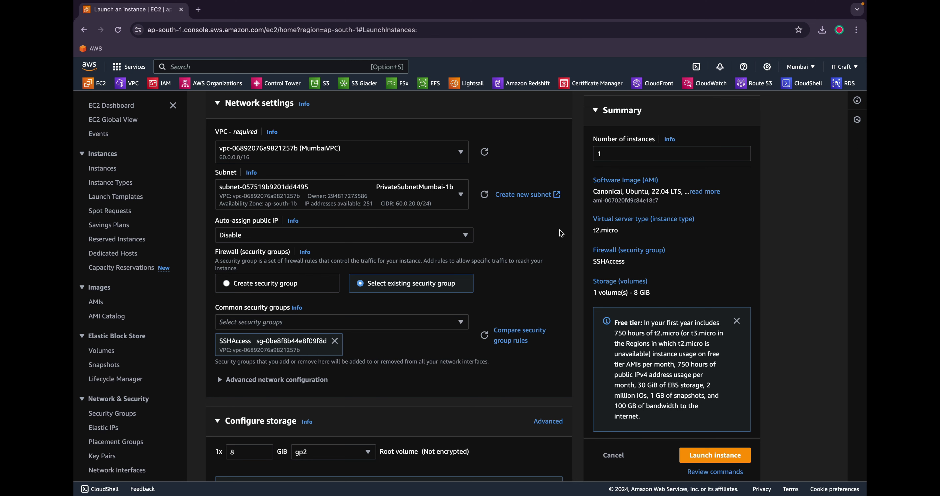
- Check the remaining network and storage settings, and launch the UbuntuPrivate instance
{"action": "scroll", "coordinate": [559, 230], "scroll_direction": "down", "scroll_amount": 1}
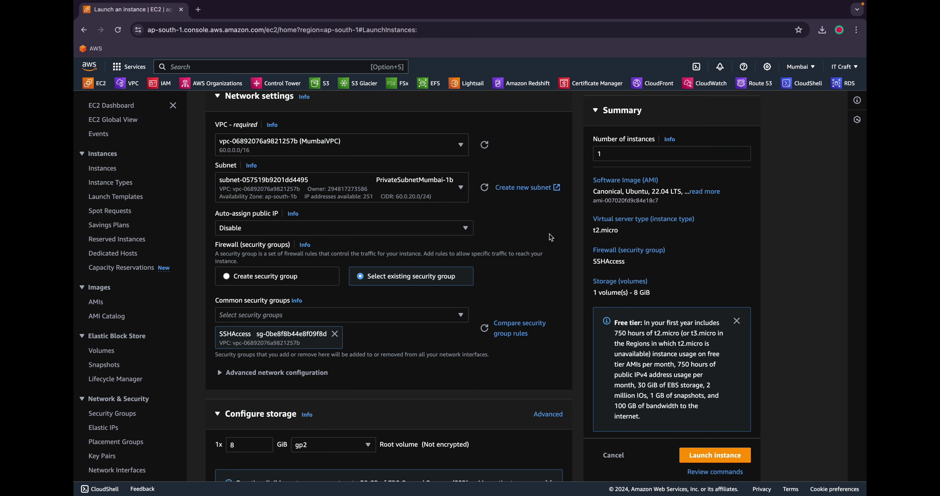
{"action": "scroll", "coordinate": [549, 237], "scroll_direction": "down", "scroll_amount": 4}
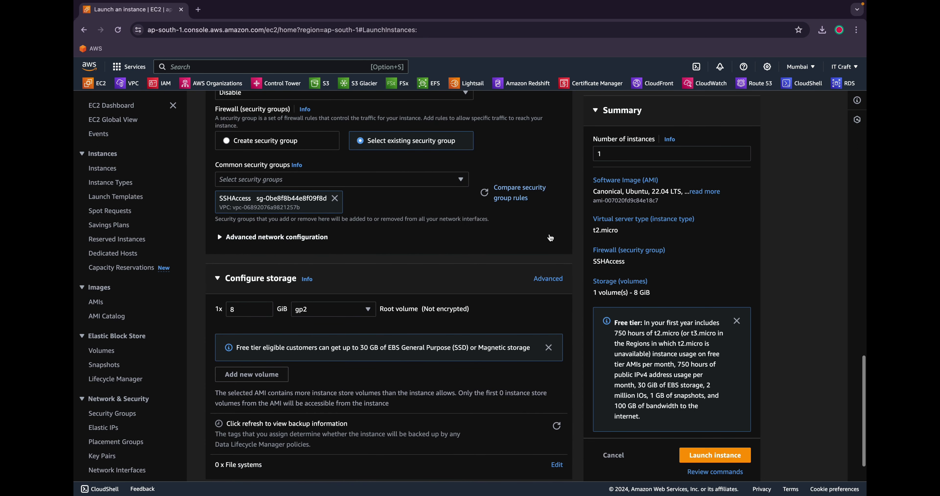
{"action": "scroll", "coordinate": [359, 190], "scroll_direction": "down", "scroll_amount": 1}
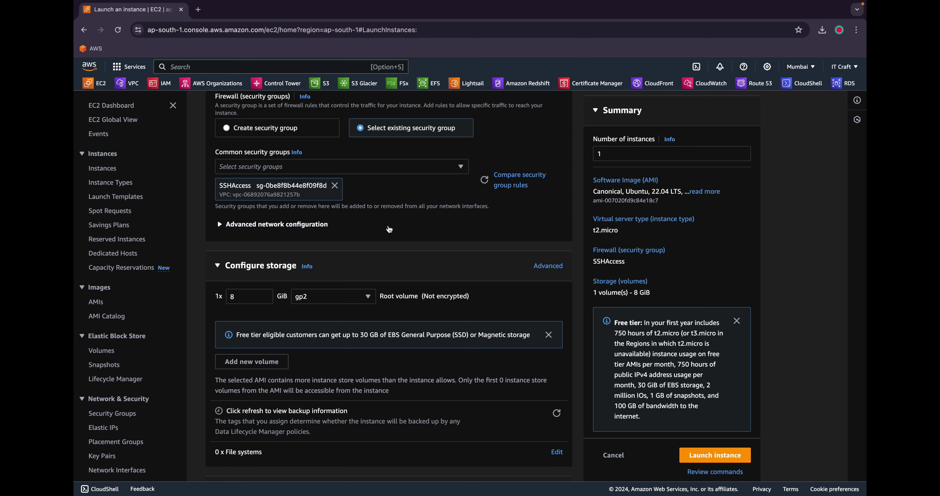
{"action": "scroll", "coordinate": [389, 229], "scroll_direction": "down", "scroll_amount": 1}
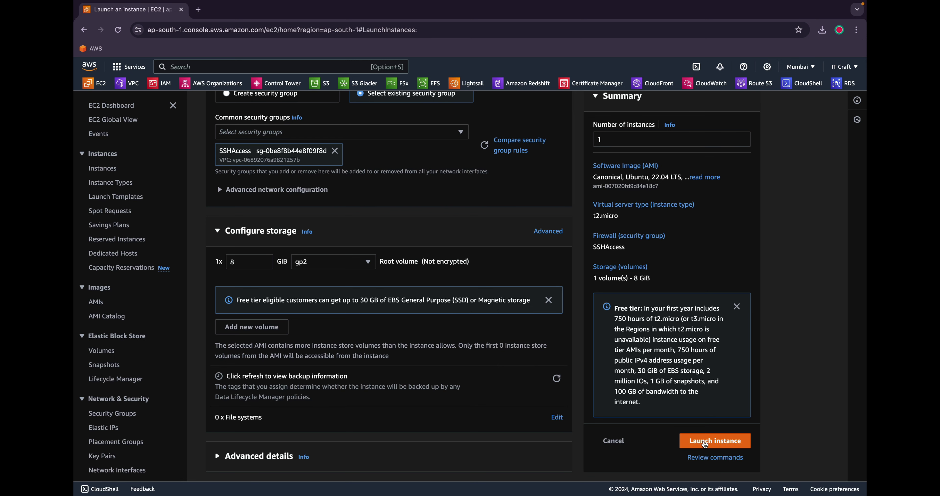
{"action": "left_click", "coordinate": [704, 441]}
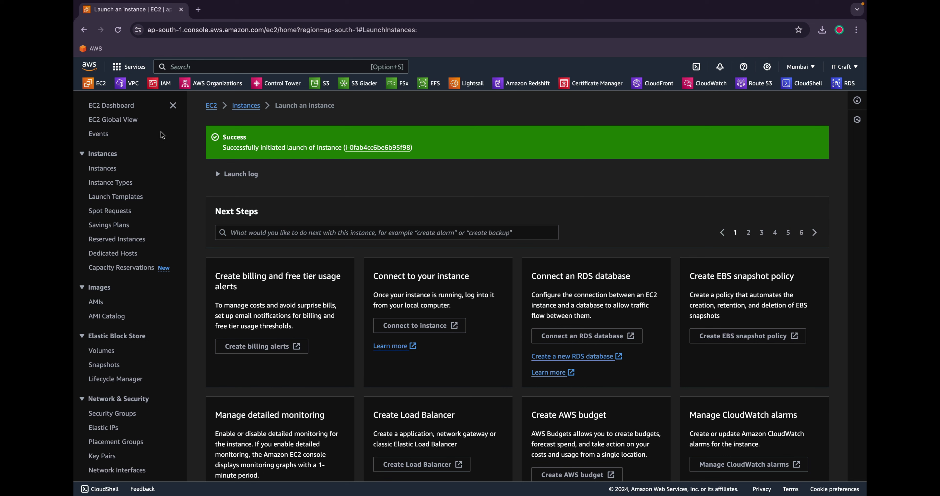
- Find the VPC service and view the SSHAccess security group's details and inbound rules
{"action": "left_click", "coordinate": [206, 69]}
{"action": "type", "text": "vpc"}
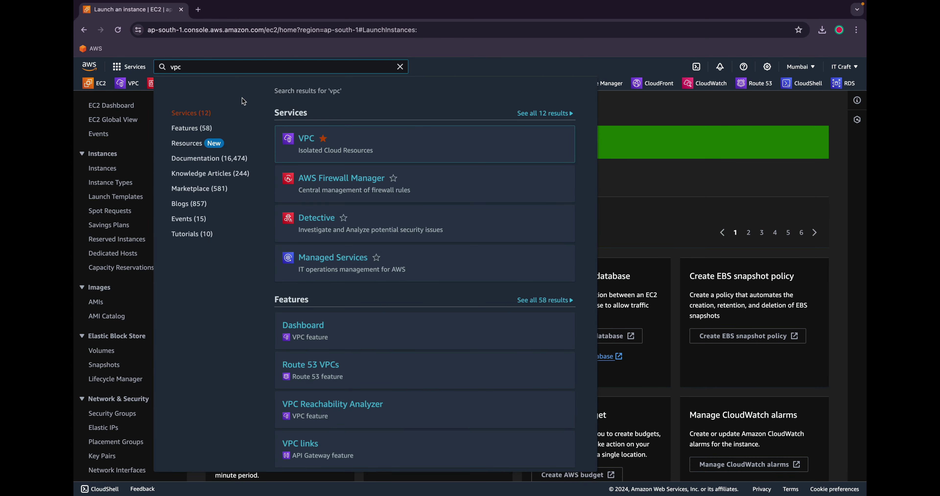
{"action": "left_click", "coordinate": [302, 138]}
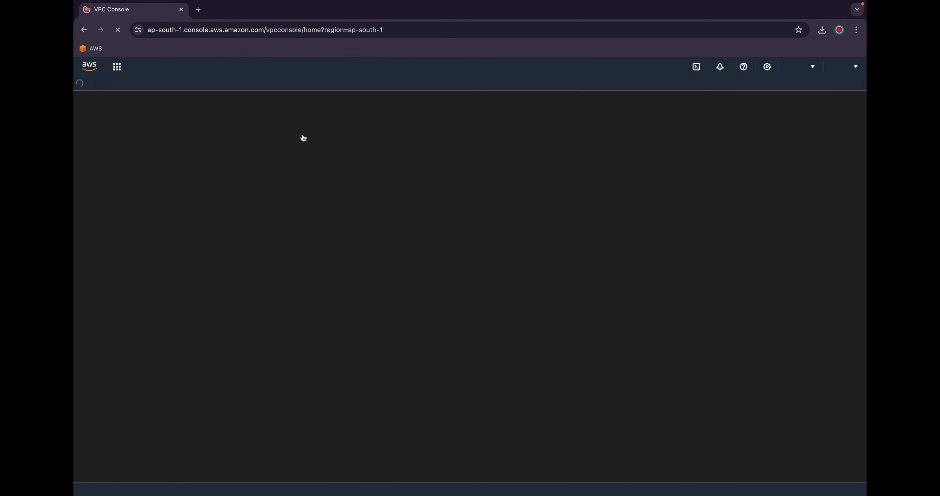
{"action": "scroll", "coordinate": [150, 189], "scroll_direction": "down", "scroll_amount": 2}
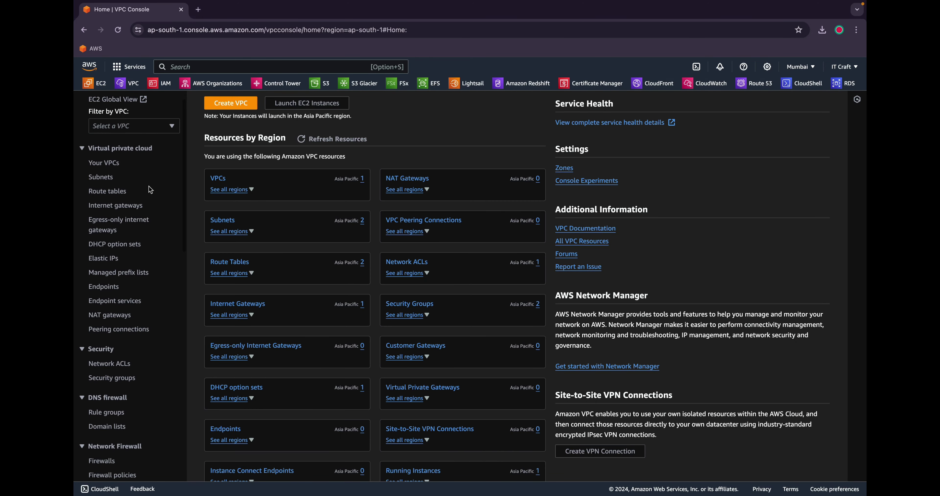
{"action": "scroll", "coordinate": [149, 189], "scroll_direction": "down", "scroll_amount": 2}
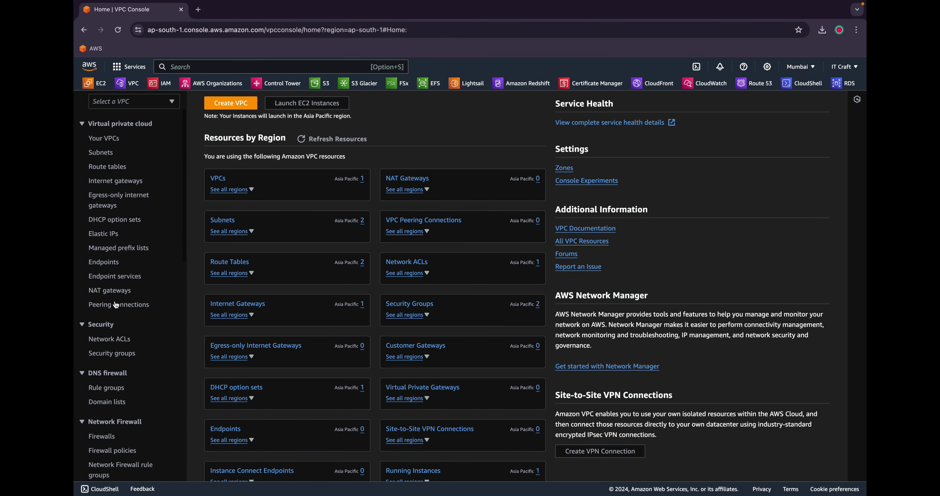
{"action": "left_click", "coordinate": [122, 355]}
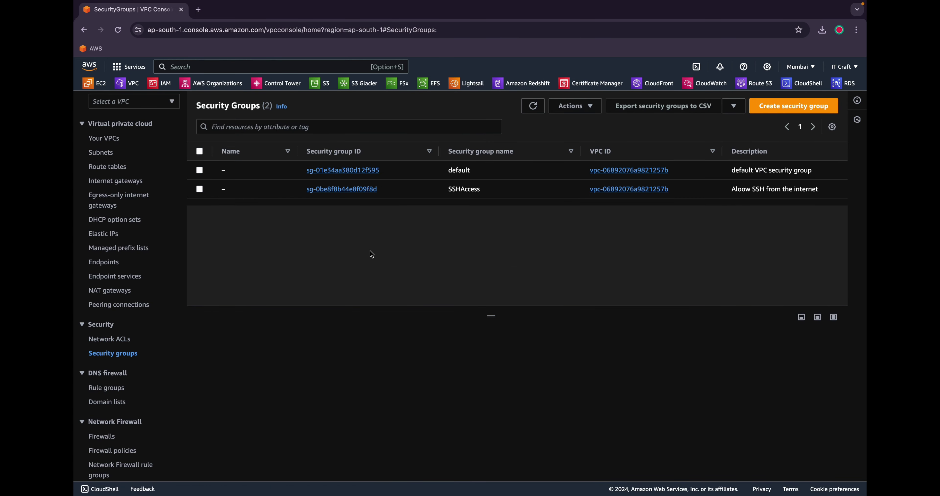
{"action": "left_click", "coordinate": [321, 190]}
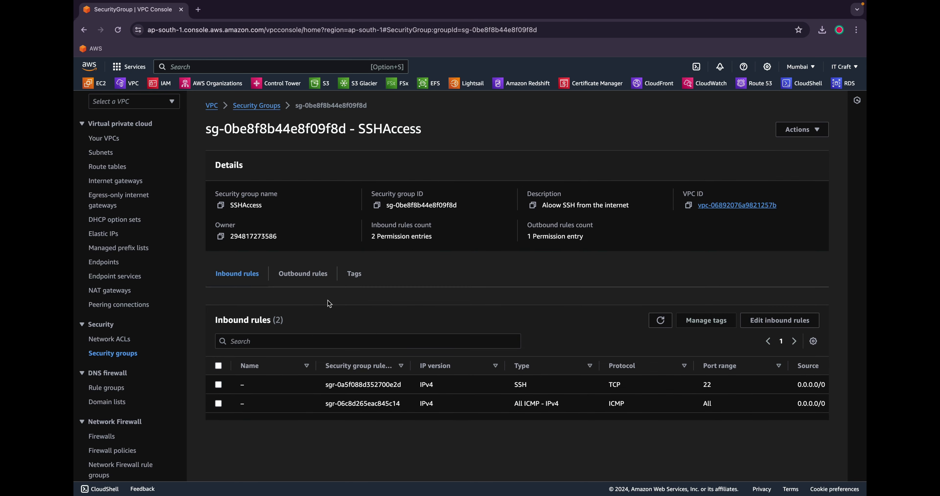
- Open the SSHAccess security group's inbound rules for editing, review the SSH and ICMP entries, and leave without changes
{"action": "left_click_drag", "start_coordinate": [356, 129], "coordinate": [433, 129]}
{"action": "left_click", "coordinate": [378, 315]}
{"action": "left_click", "coordinate": [766, 323]}
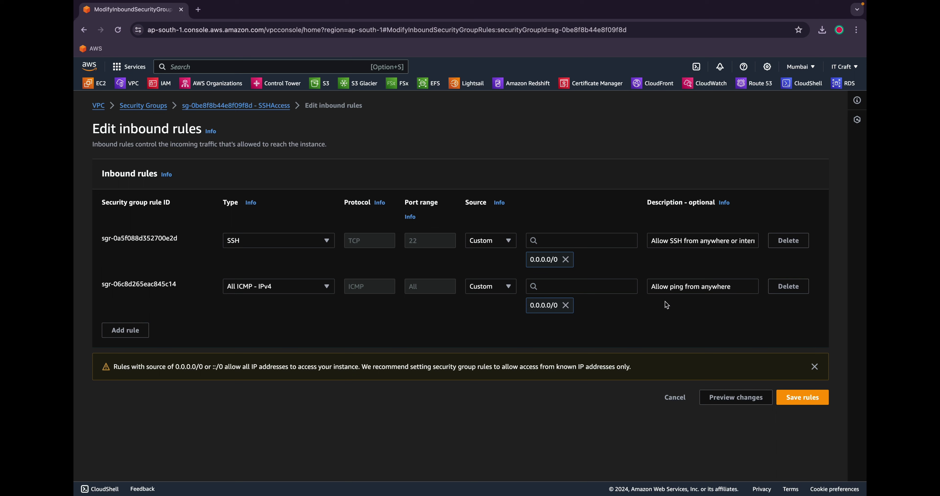
{"action": "left_click", "coordinate": [811, 398]}
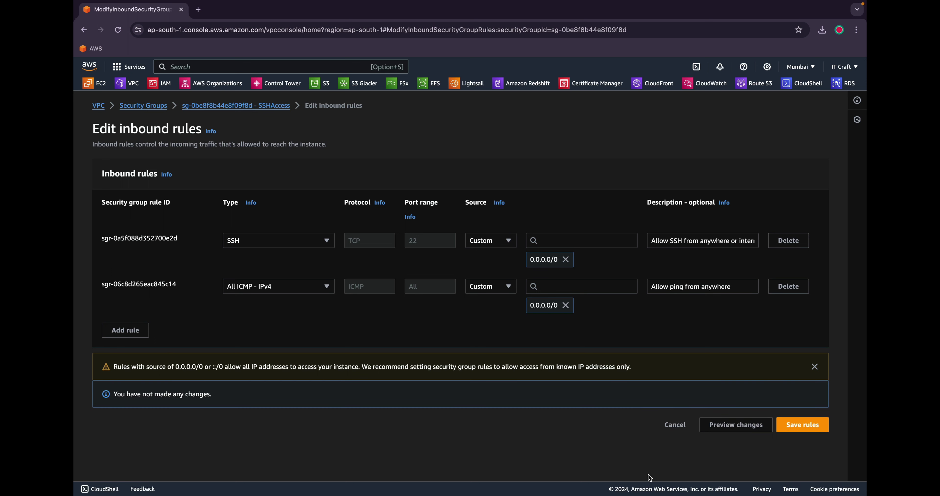
{"action": "left_click", "coordinate": [674, 425]}
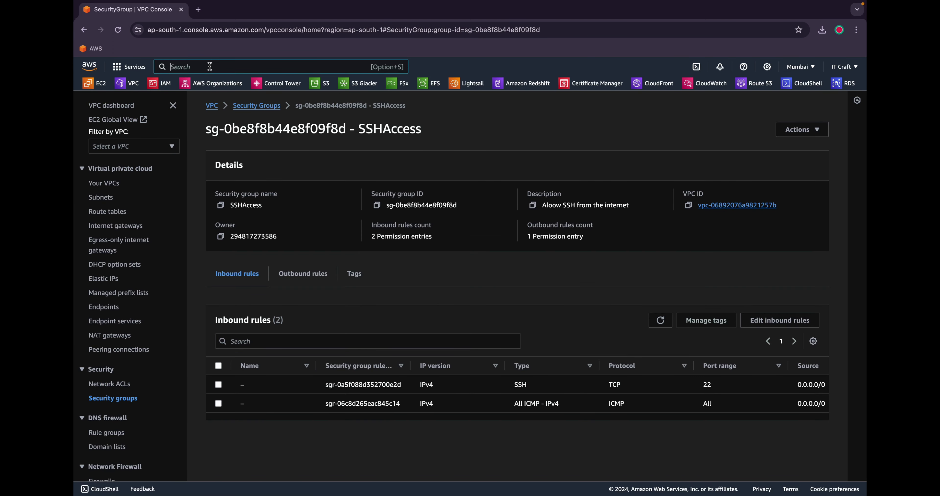
- Go to the running EC2 instances and copy the UbuntuPublic instance's public IPv4 address
{"action": "type", "text": "ec2"}
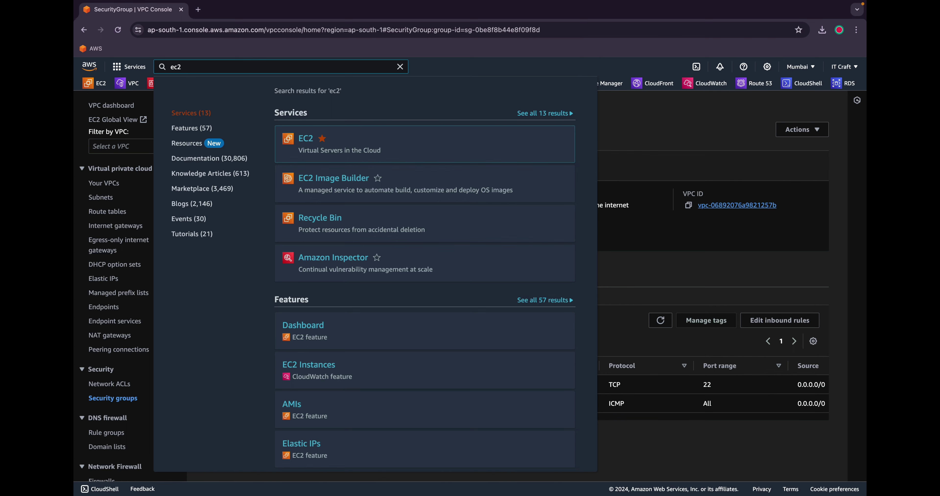
{"action": "left_click", "coordinate": [303, 140]}
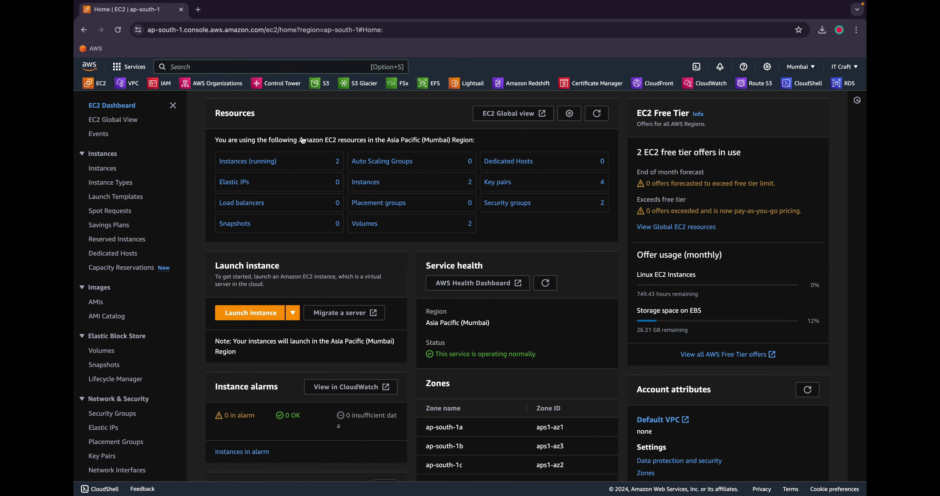
{"action": "left_click", "coordinate": [257, 161]}
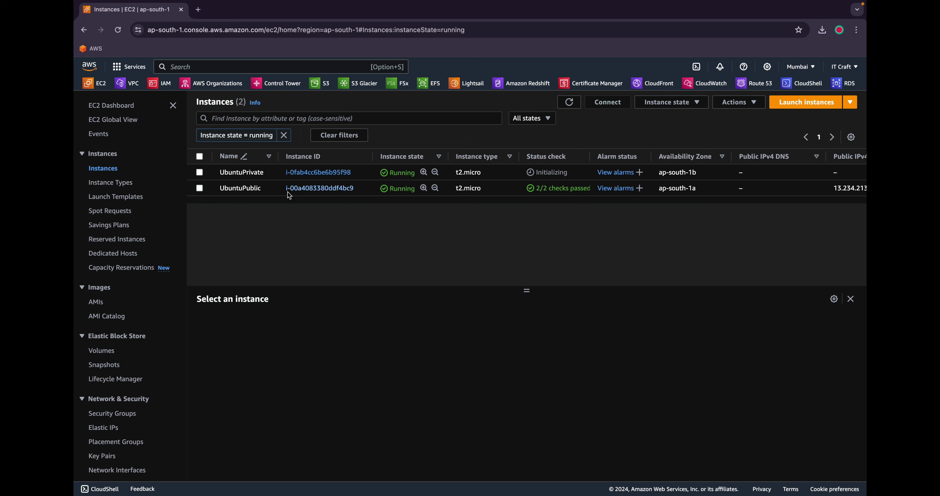
{"action": "left_click", "coordinate": [316, 188]}
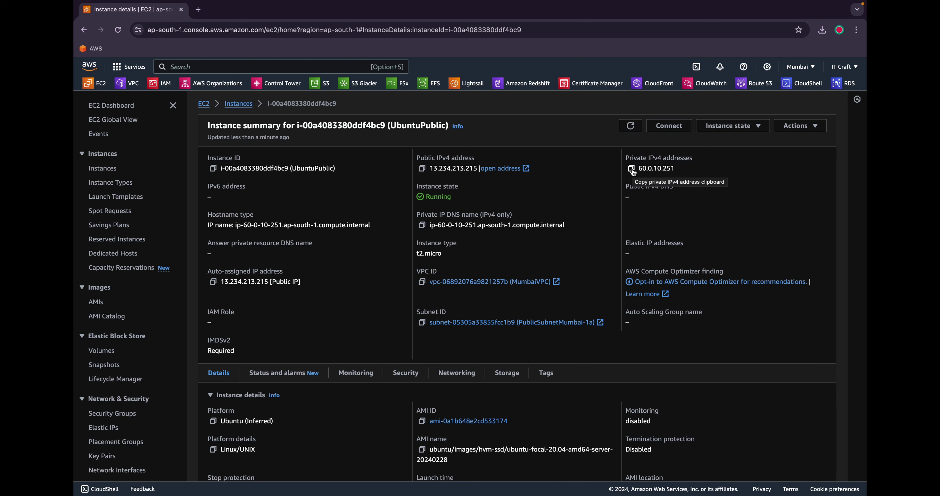
{"action": "left_click", "coordinate": [423, 169]}
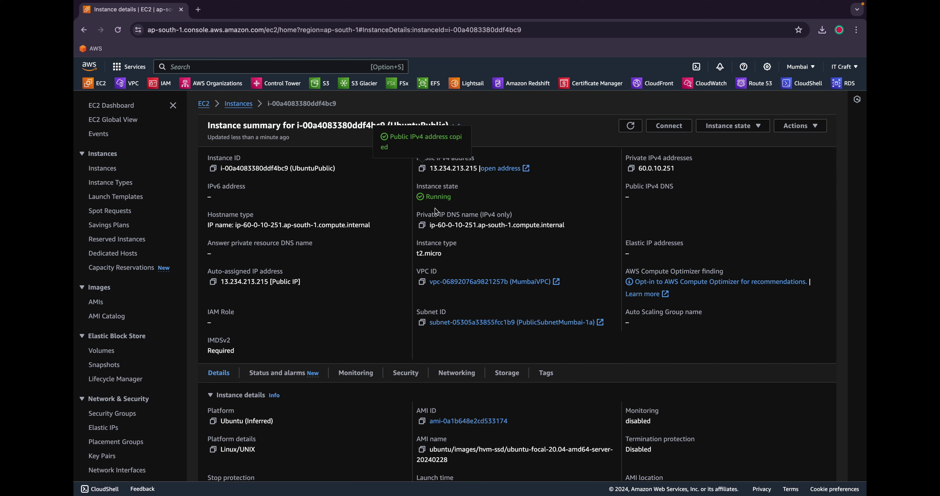
- Find the Terminal application on the Mac and launch it
{"action": "key", "text": "F4"}
{"action": "type", "text": "tern"}
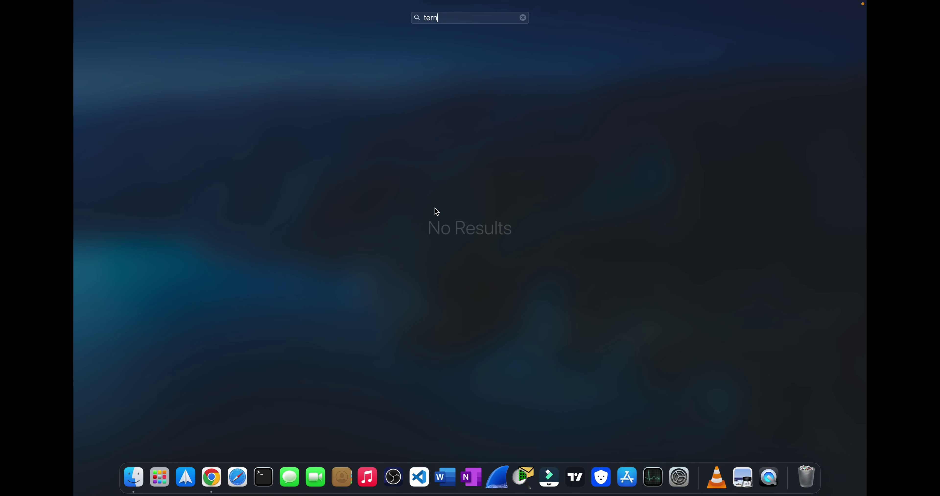
{"action": "key", "text": "BackSpace"}
{"action": "type", "text": "m"}
{"action": "key", "text": "Return"}
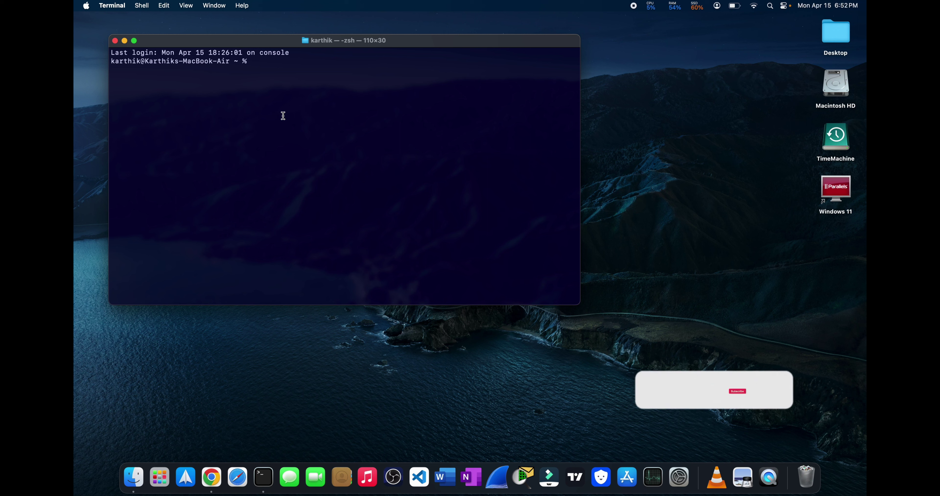
- Run ping 13.234.213.215 to test the UbuntuPublic instance's reachability
{"action": "type", "text": "pign"}
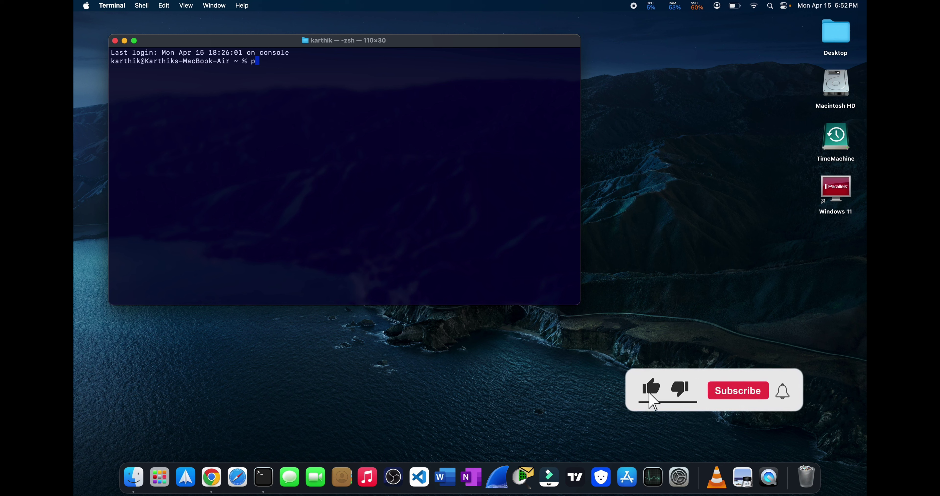
{"action": "key", "text": "BackSpace"}
{"action": "key", "text": "BackSpace"}
{"action": "type", "text": "nf"}
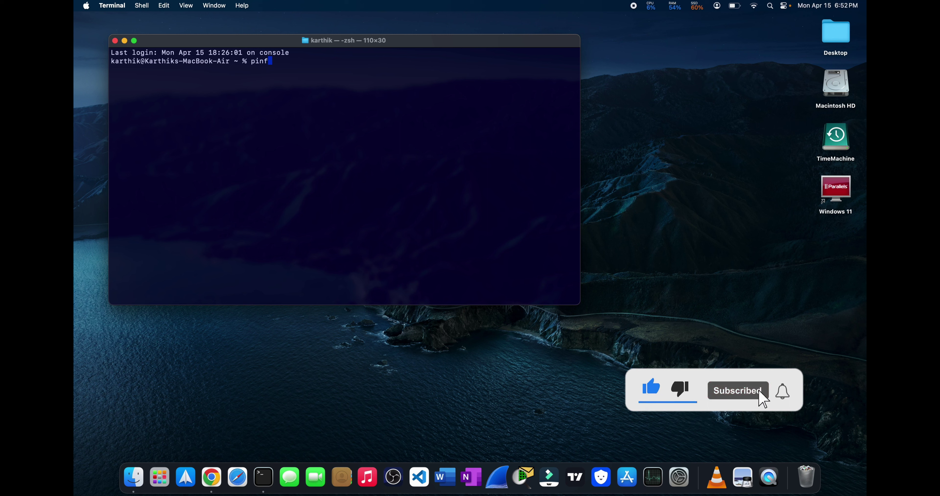
{"action": "key", "text": "BackSpace"}
{"action": "type", "text": "g"}
{"action": "key", "text": "super+v"}
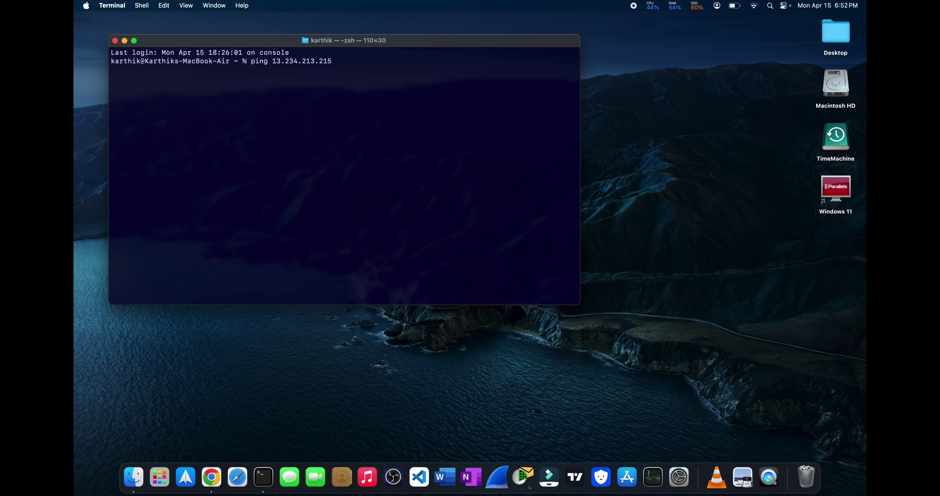
{"action": "key", "text": "Return"}
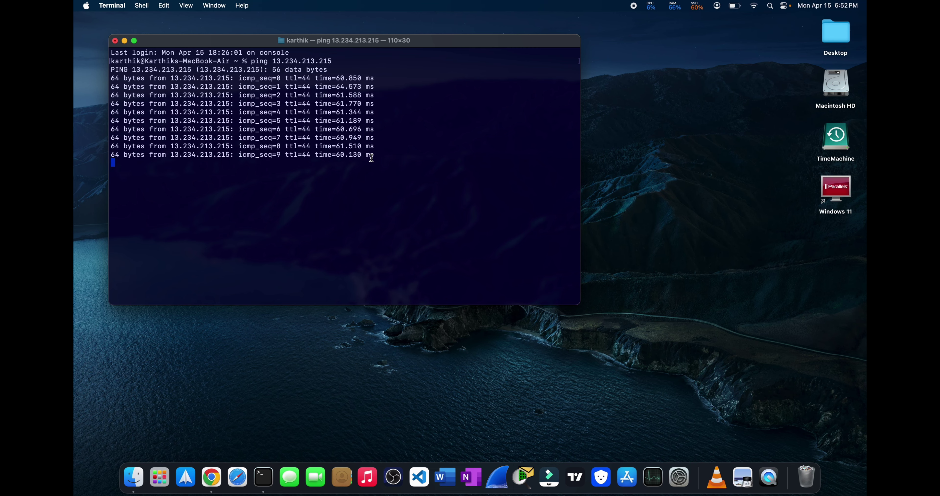
- Back in the AWS console, delete the All ICMP - IPv4 inbound rule from the SSHAccess security group and save the rules
{"action": "key", "text": "ctrl+Right"}
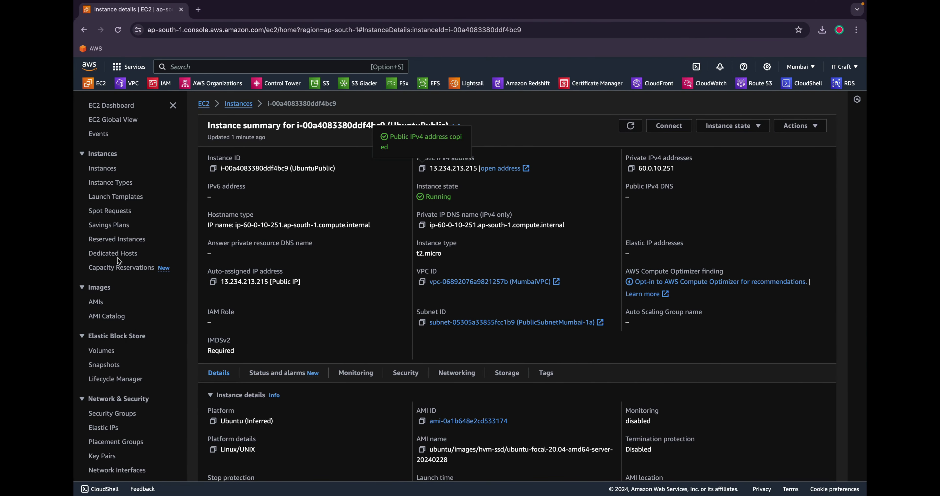
{"action": "scroll", "coordinate": [133, 420], "scroll_direction": "down", "scroll_amount": 1}
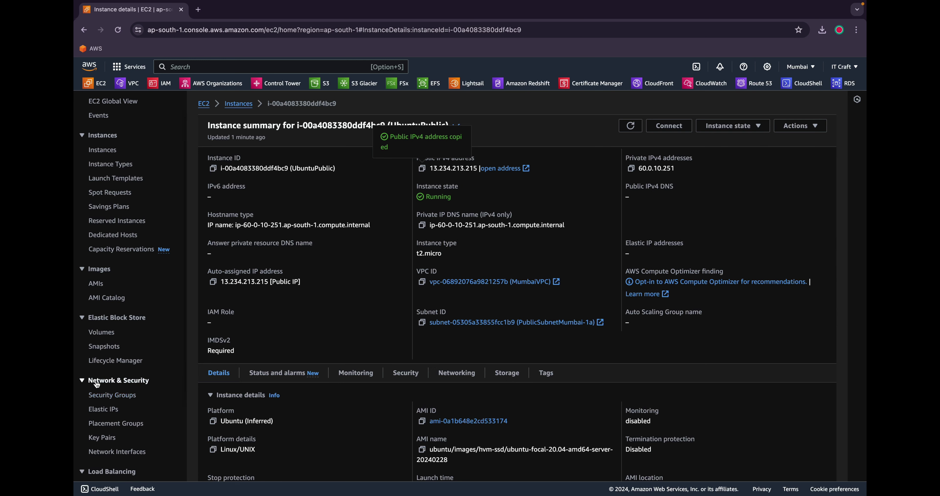
{"action": "left_click", "coordinate": [122, 394]}
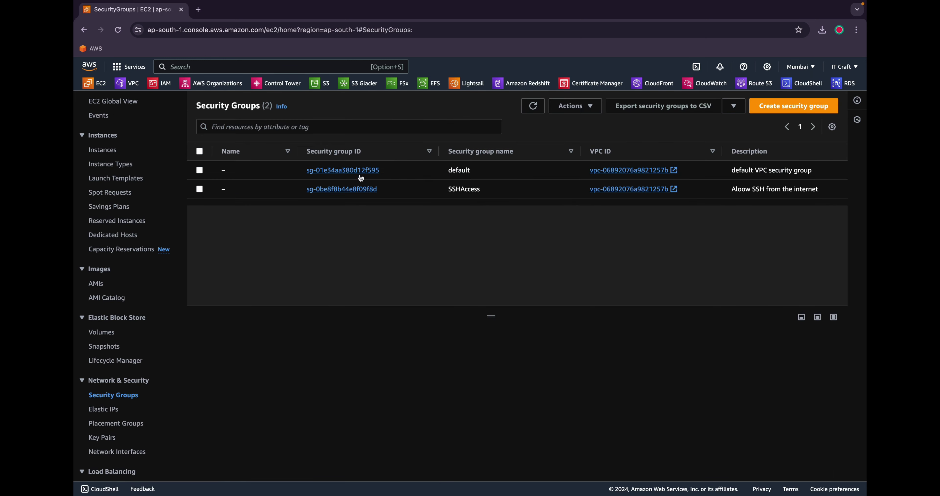
{"action": "left_click", "coordinate": [337, 188]}
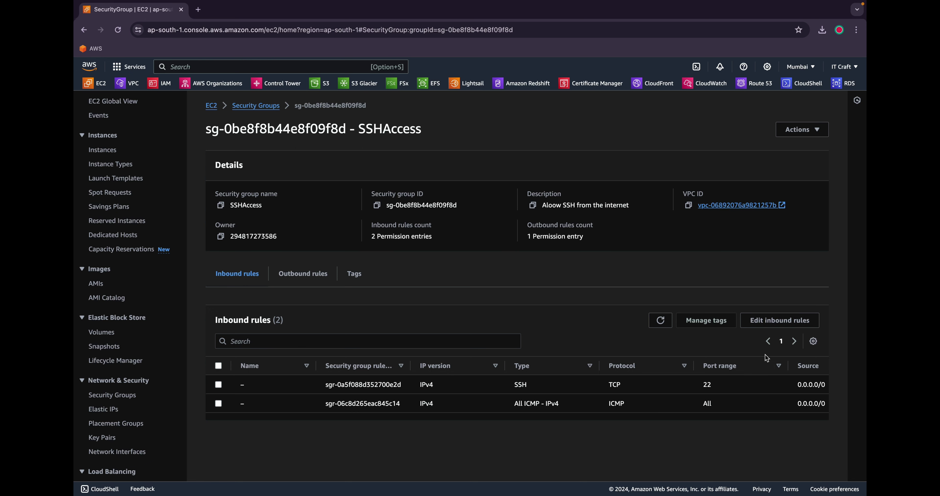
{"action": "left_click", "coordinate": [755, 323]}
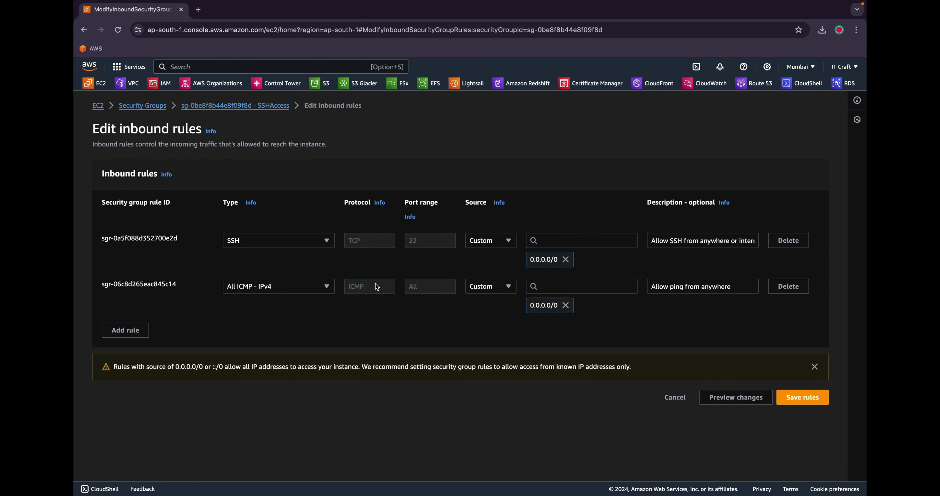
{"action": "left_click", "coordinate": [789, 286]}
{"action": "left_click", "coordinate": [813, 352]}
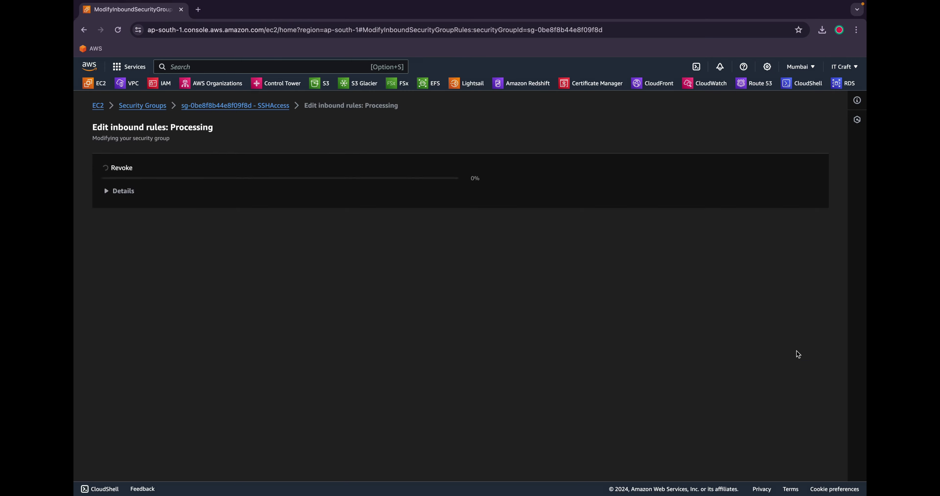
- In Terminal, stop the running ping and ping 13.234.213.215 again
{"action": "key", "text": "ctrl+Left"}
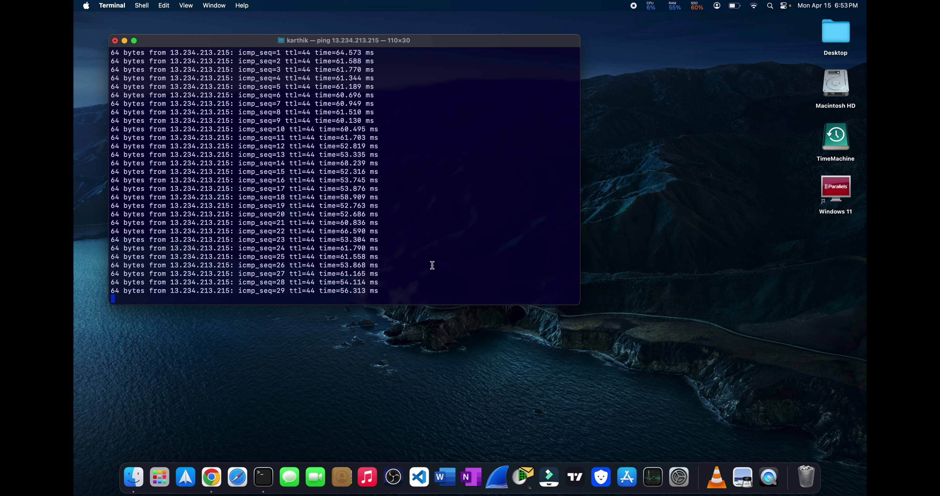
{"action": "key", "text": "ctrl+c"}
{"action": "key", "text": "Return"}
{"action": "key", "text": "Return"}
{"action": "key", "text": "Up"}
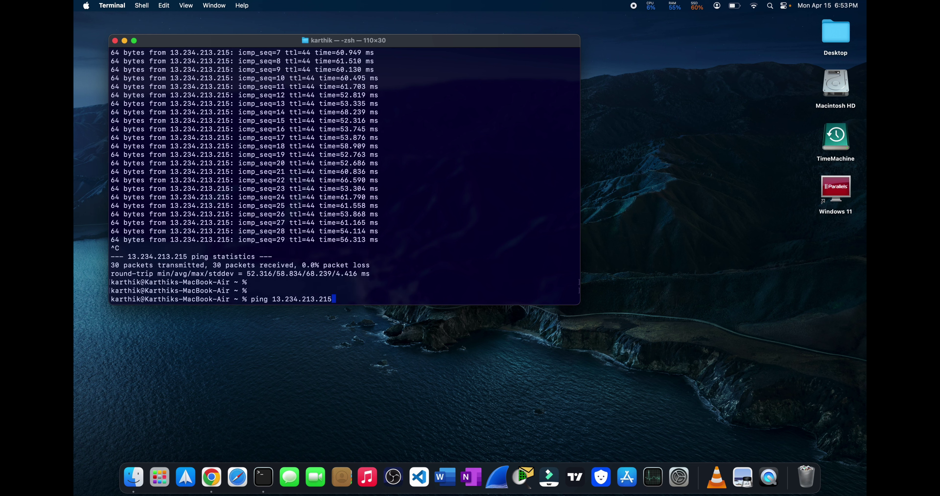
{"action": "key", "text": "Return"}
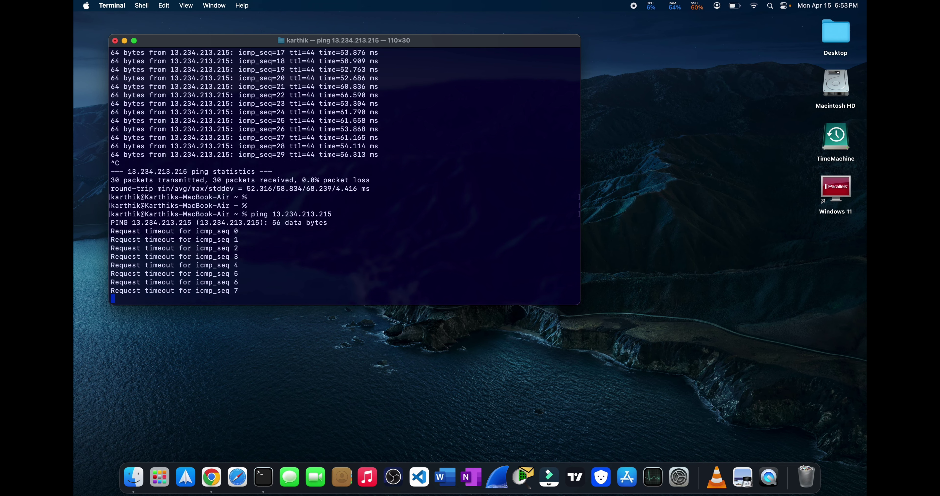
- In the AWS console, add and save an SSHAccess inbound rule for All ICMP - IPv4 from 0.0.0.0/0, described as "Allow ping"
{"action": "key", "text": "ctrl+Right"}
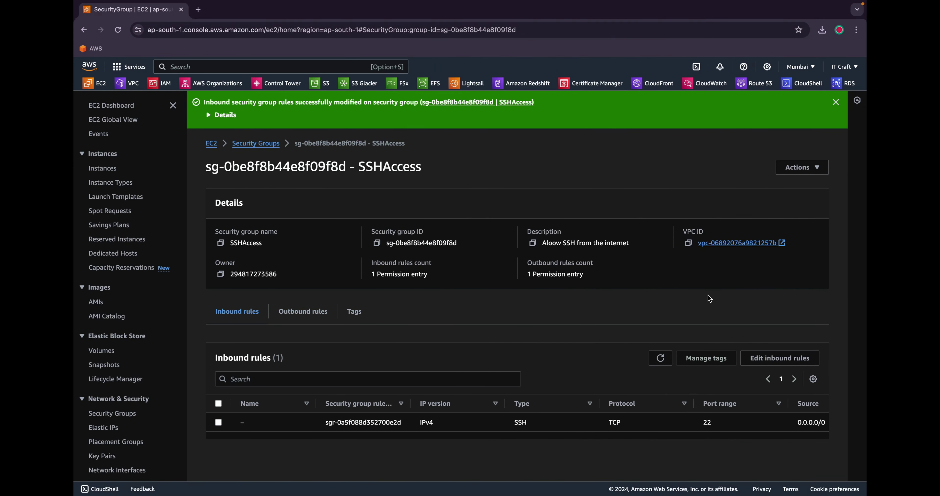
{"action": "left_click", "coordinate": [774, 357]}
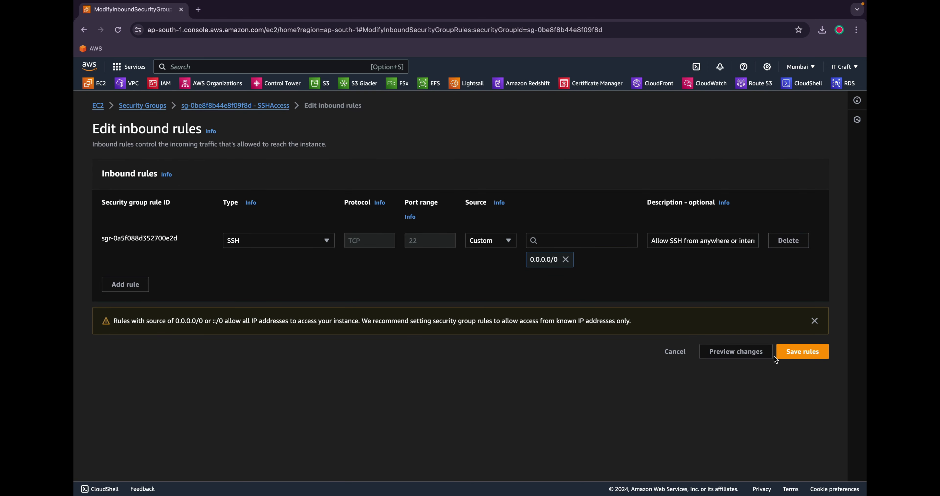
{"action": "left_click", "coordinate": [132, 285]}
{"action": "left_click", "coordinate": [324, 286]}
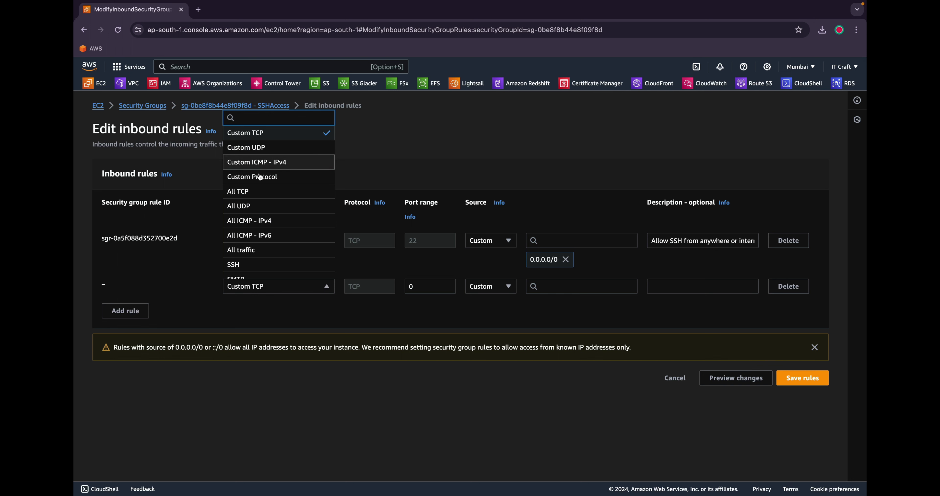
{"action": "left_click", "coordinate": [276, 227]}
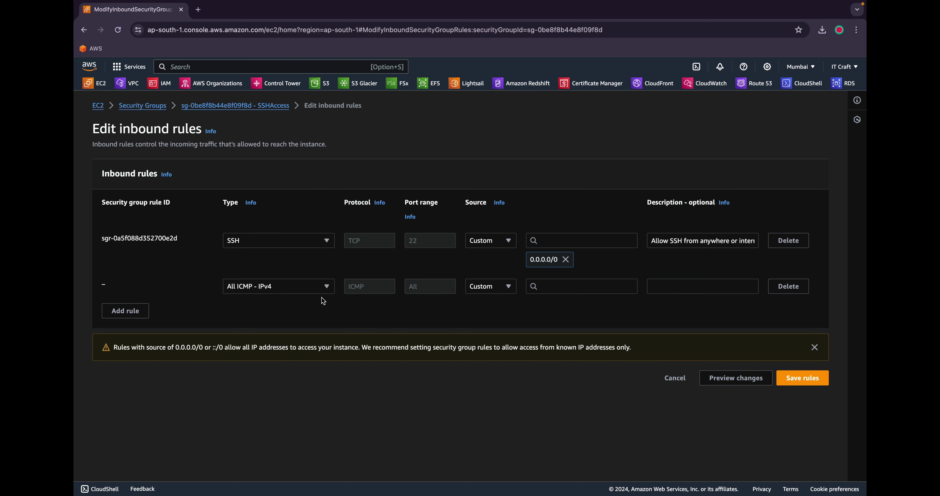
{"action": "left_click", "coordinate": [600, 286]}
{"action": "left_click", "coordinate": [605, 322]}
{"action": "left_click", "coordinate": [680, 289]}
{"action": "type", "text": "Allow ping"}
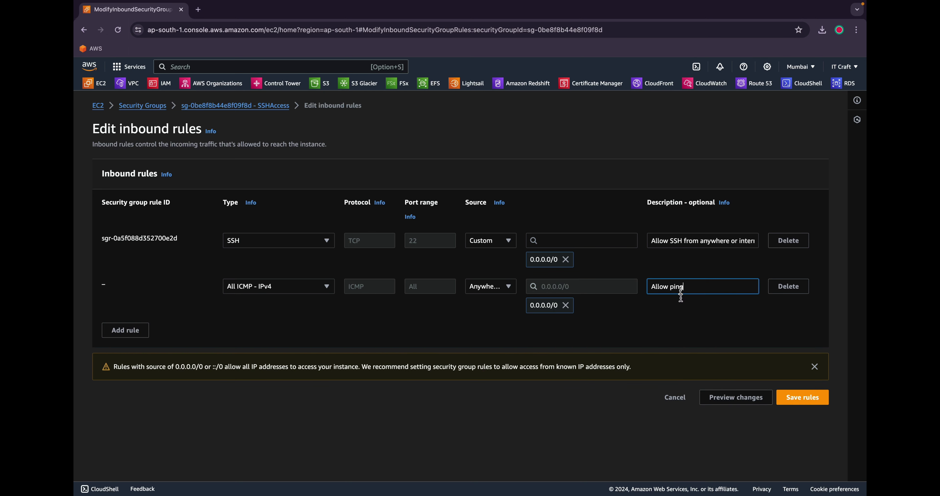
{"action": "left_click", "coordinate": [836, 396]}
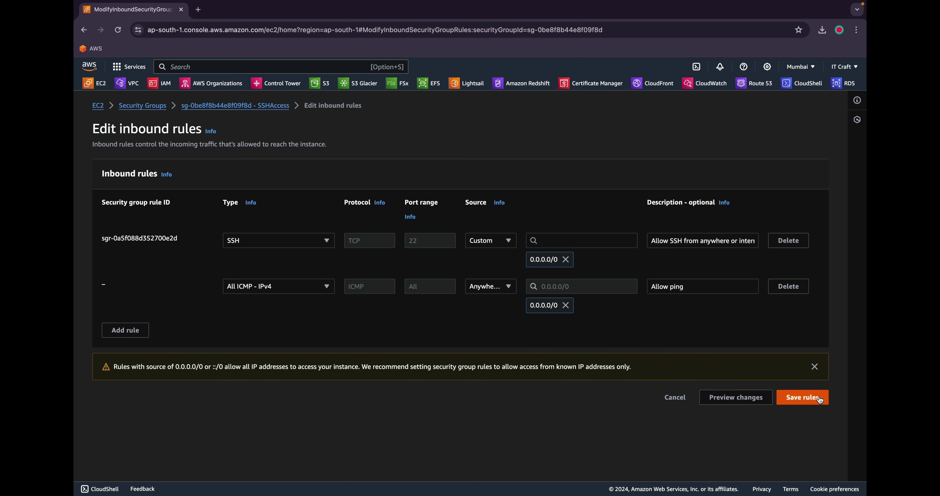
- Switch to Terminal, check the ping responses and stop the ping
{"action": "key", "text": "super+Tab"}
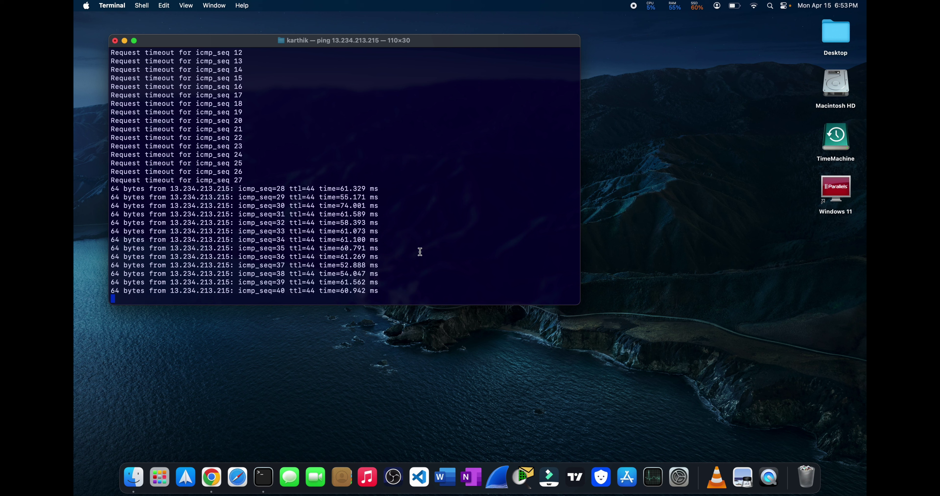
{"action": "key", "text": "ctrl+c"}
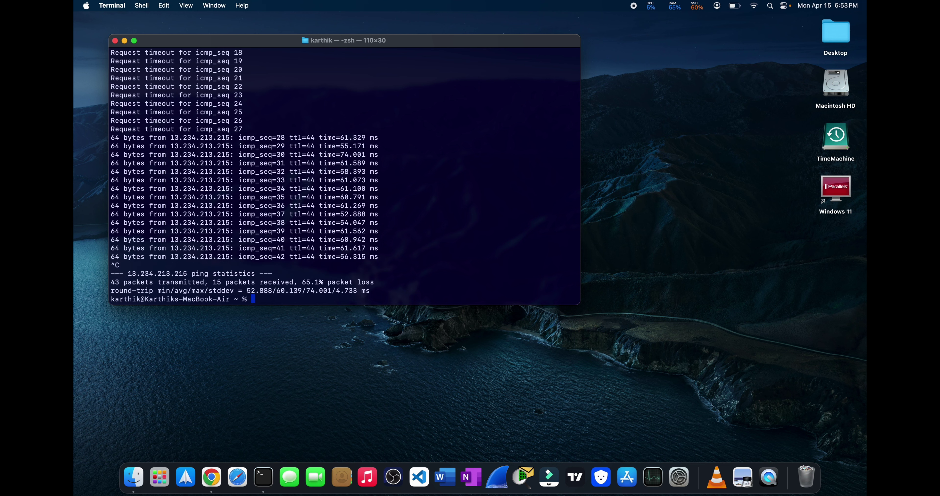
- Return to the EC2 instances in the browser and copy UbuntuPublic's public IPv4 address from its details
{"action": "key", "text": "ctrl+Right"}
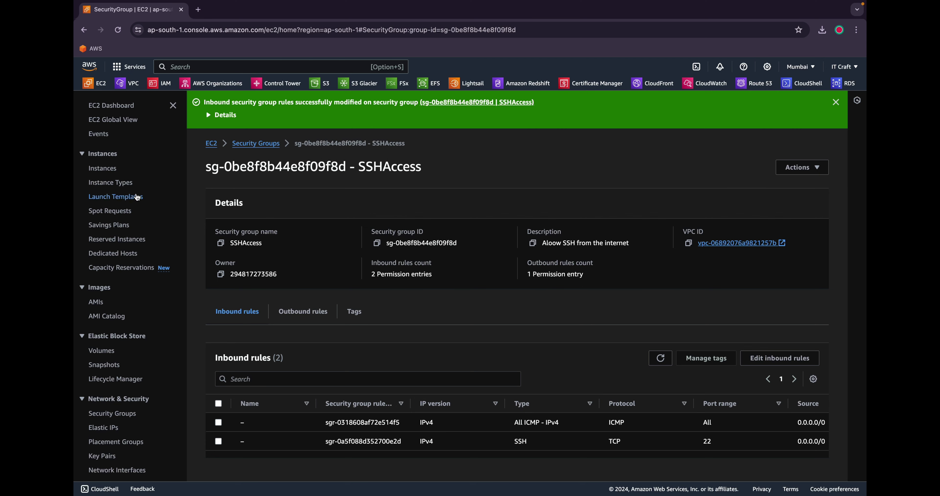
{"action": "left_click", "coordinate": [103, 171]}
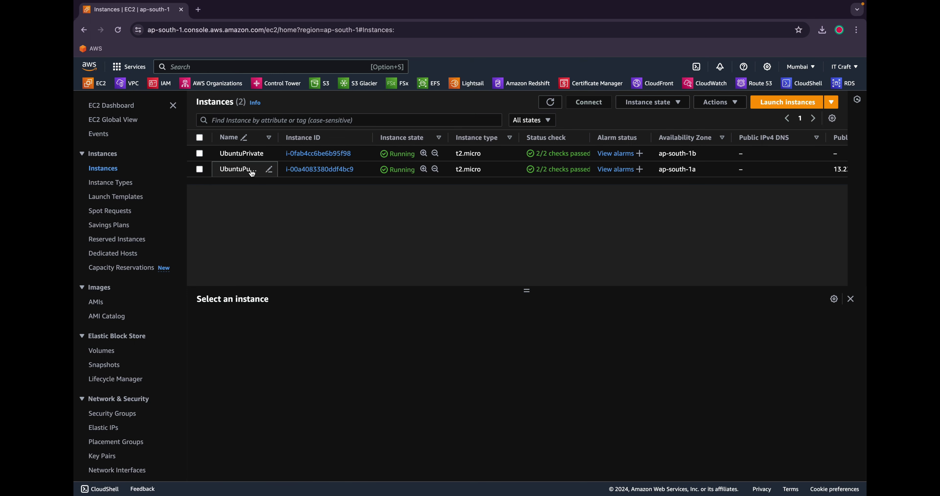
{"action": "left_click", "coordinate": [327, 172]}
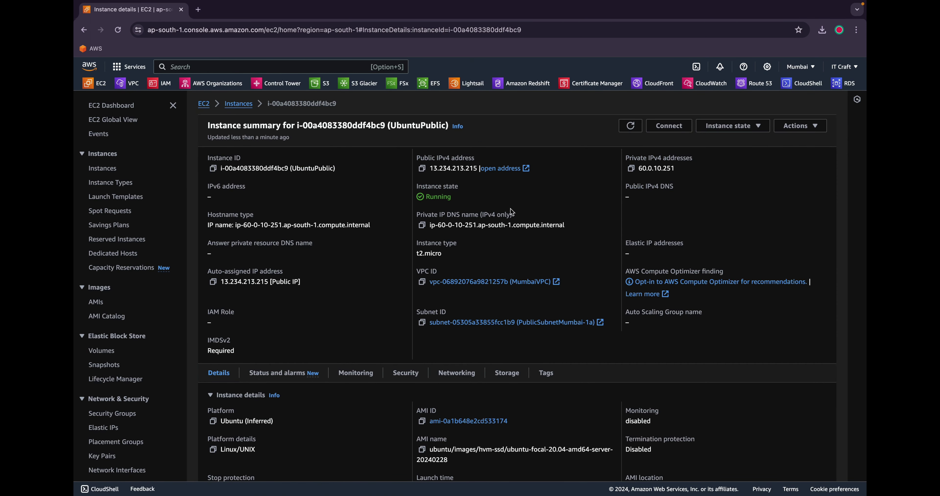
{"action": "left_click", "coordinate": [421, 168]}
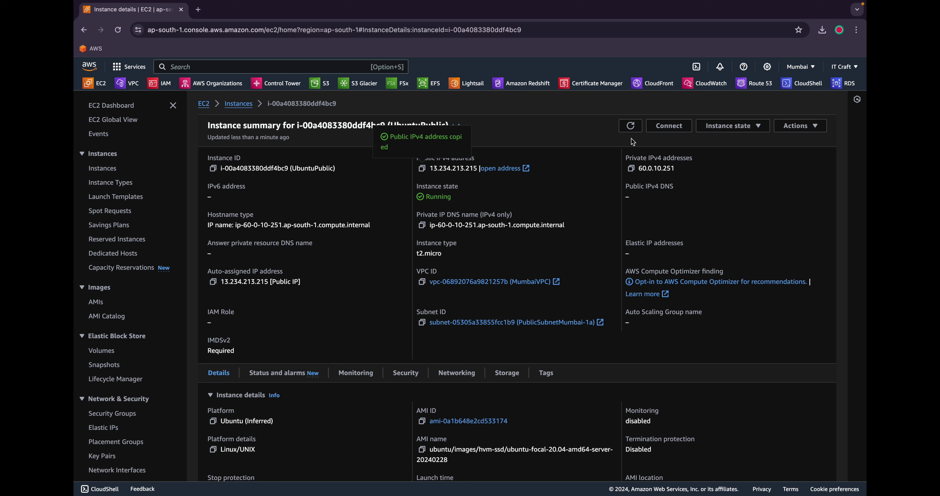
- Open UbuntuPublic's connection options, look through the available methods and show the SSH client instructions
{"action": "left_click", "coordinate": [668, 126]}
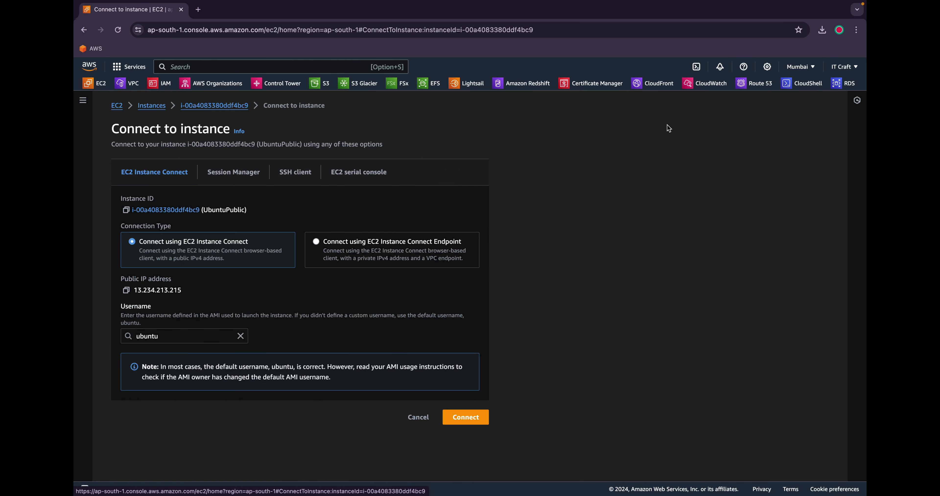
{"action": "left_click", "coordinate": [230, 179]}
{"action": "left_click", "coordinate": [347, 177]}
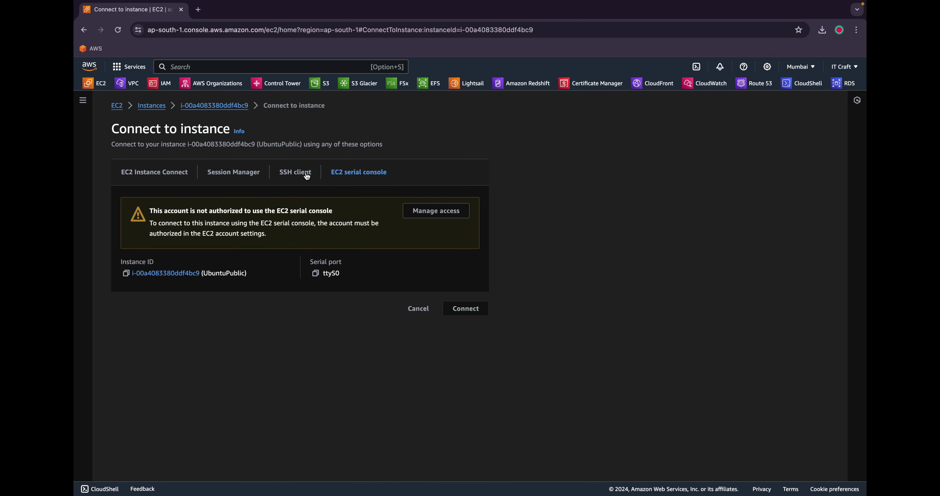
{"action": "left_click", "coordinate": [165, 171]}
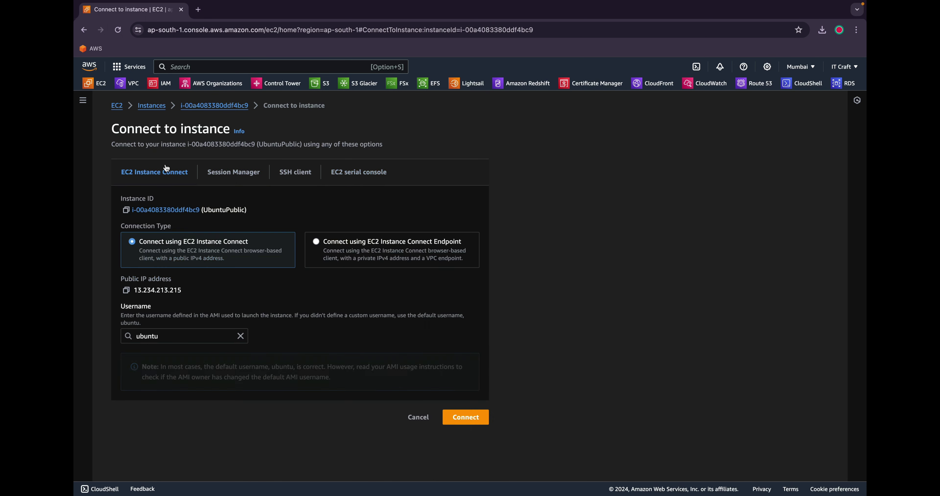
{"action": "left_click", "coordinate": [282, 173]}
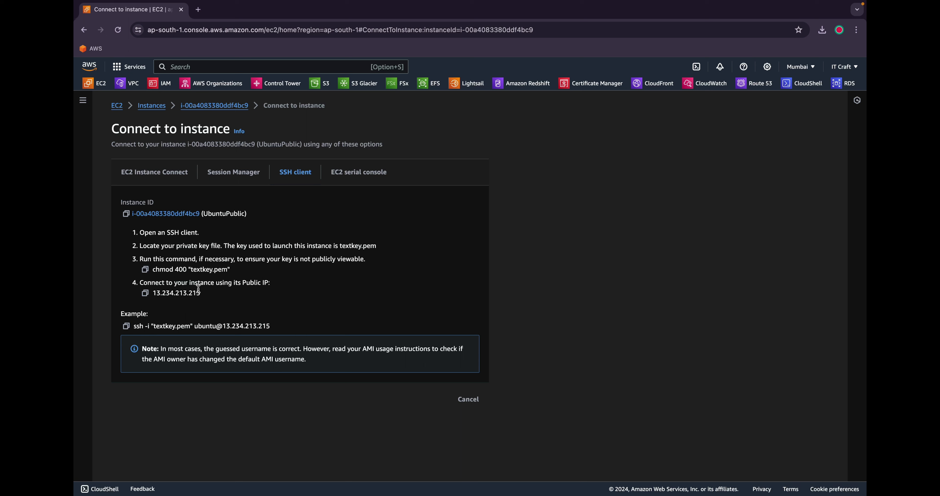
{"action": "left_click", "coordinate": [127, 326]}
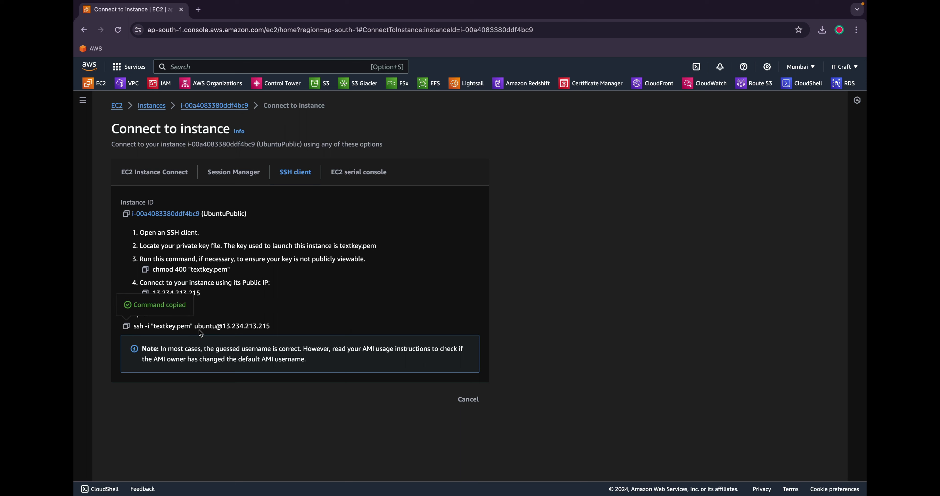
{"action": "left_click_drag", "start_coordinate": [195, 325], "coordinate": [270, 334]}
{"action": "left_click", "coordinate": [290, 318]}
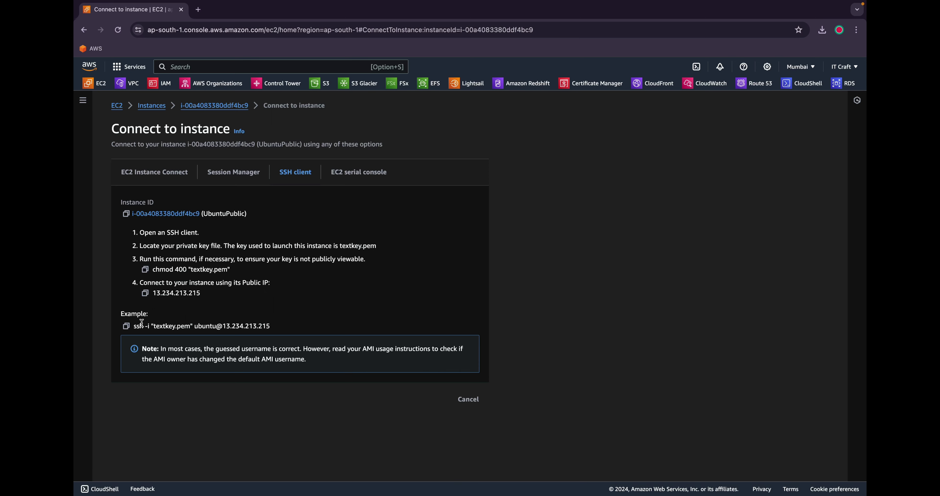
{"action": "left_click", "coordinate": [126, 326]}
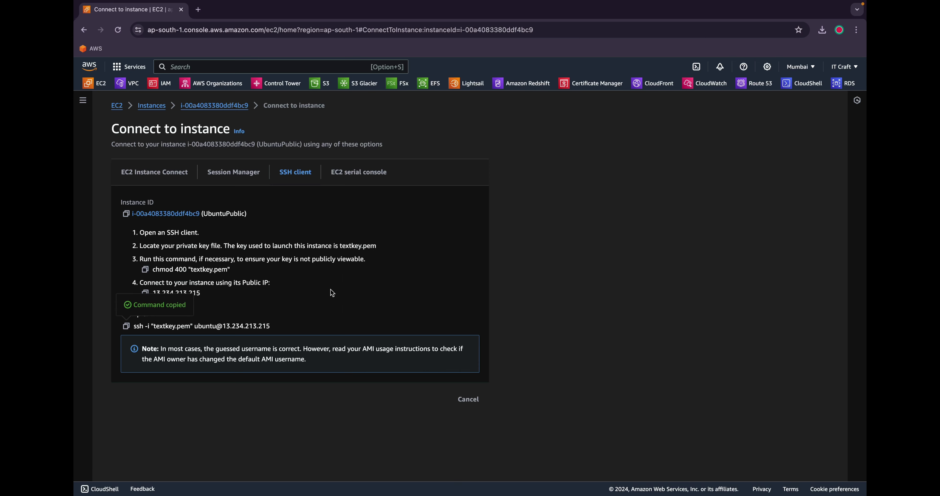
{"action": "key", "text": "ctrl+Left"}
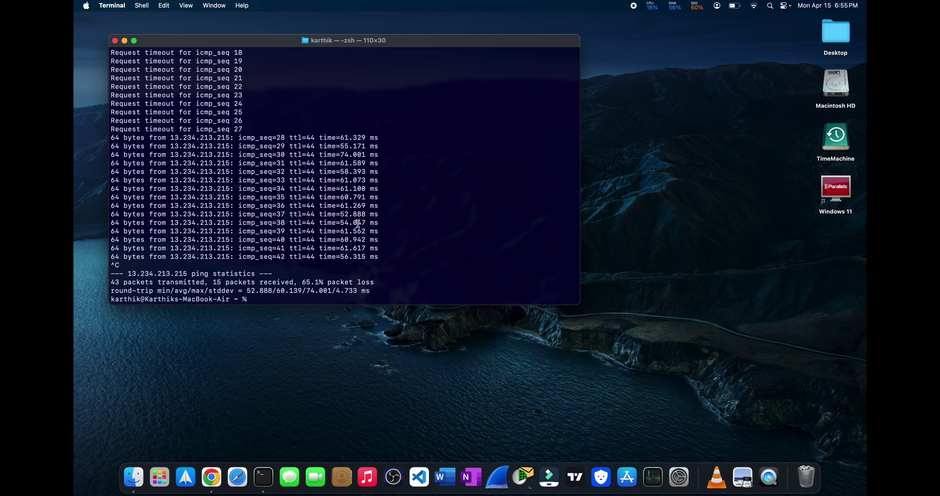
{"action": "key", "text": "super+v"}
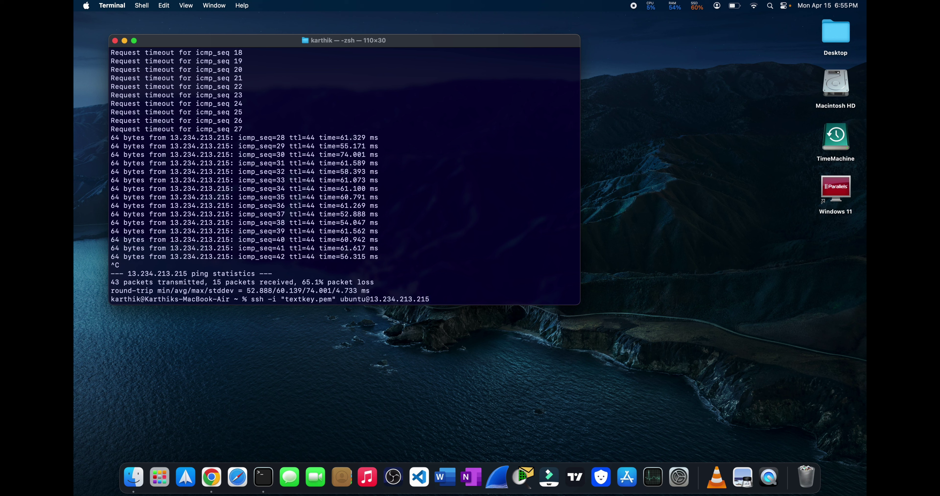
{"action": "key", "text": "Return"}
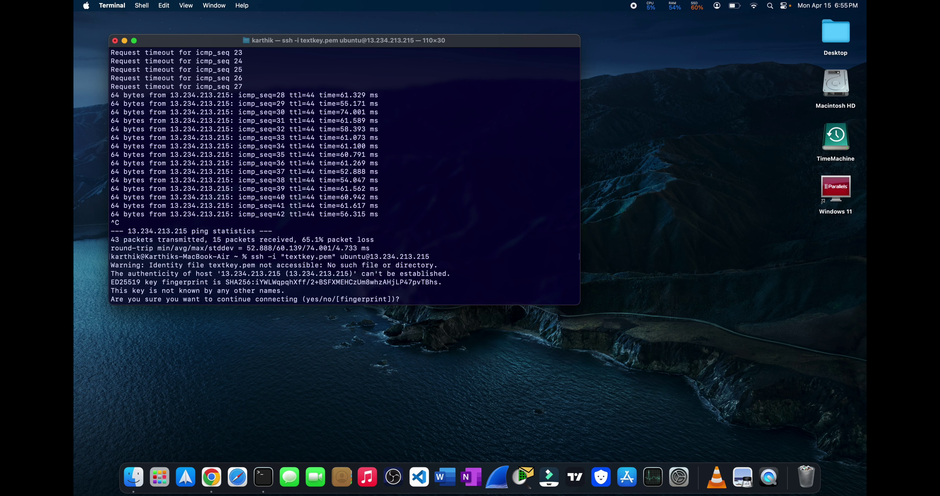
{"action": "type", "text": "yes"}
{"action": "key", "text": "Return"}
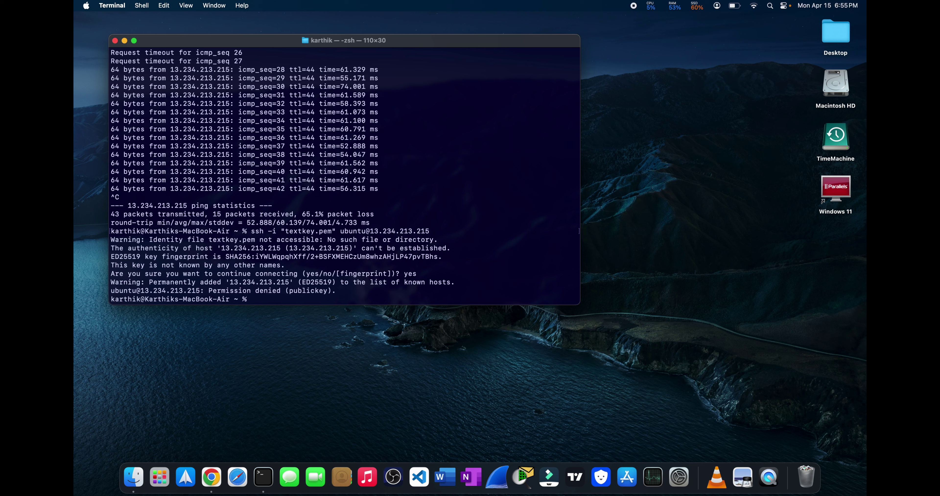
- Check the current folder with ls and pwd, and change to ~/Downloads
{"action": "type", "text": "ls"}
{"action": "key", "text": "Return"}
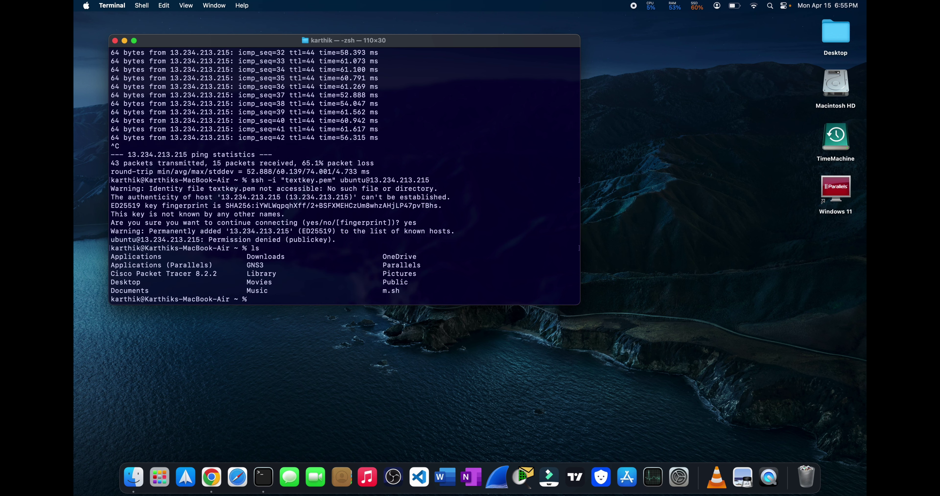
{"action": "type", "text": "pwd"}
{"action": "key", "text": "Return"}
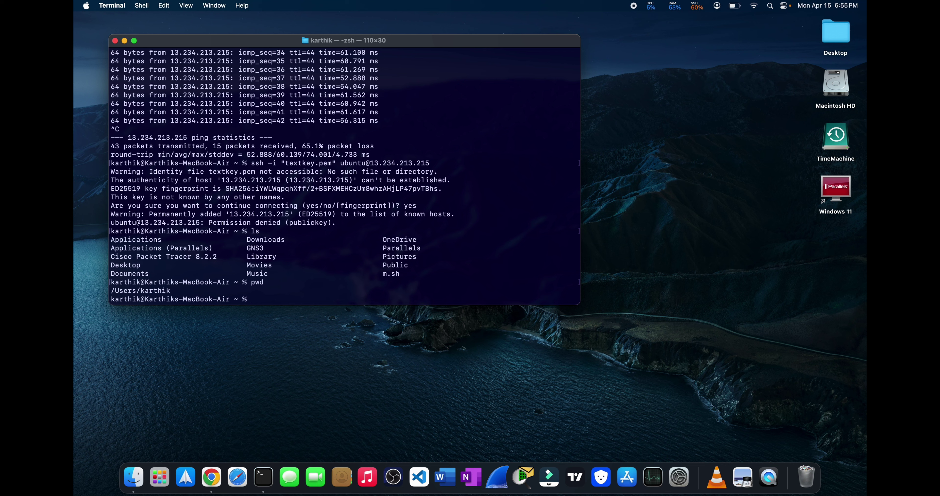
{"action": "type", "text": "cd ~/Downloads"}
{"action": "key", "text": "Return"}
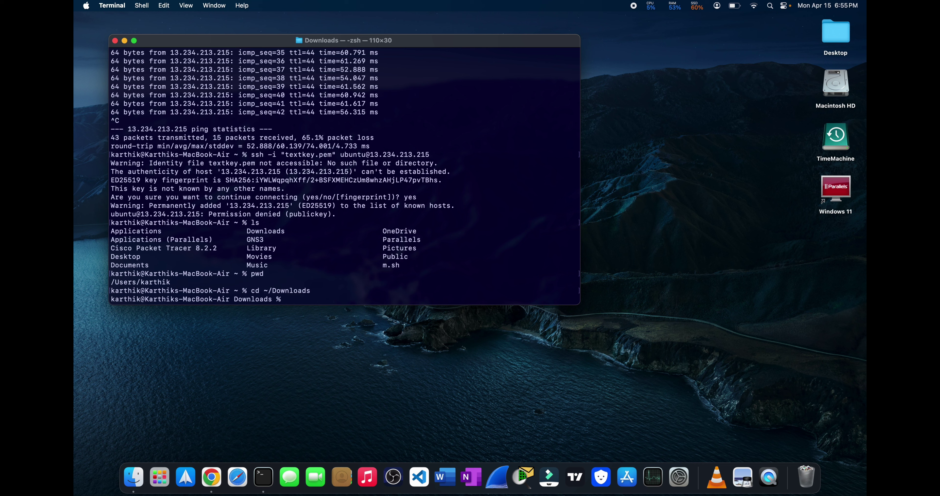
- Search the Downloads folder for the key file with ls | grep textkey
{"action": "type", "text": "ls | grep textkey"}
{"action": "key", "text": "Tab"}
{"action": "key", "text": "BackSpace"}
{"action": "key", "text": "BackSpace"}
{"action": "key", "text": "BackSpace"}
{"action": "key", "text": "BackSpace"}
{"action": "key", "text": "BackSpace"}
{"action": "key", "text": "Return"}
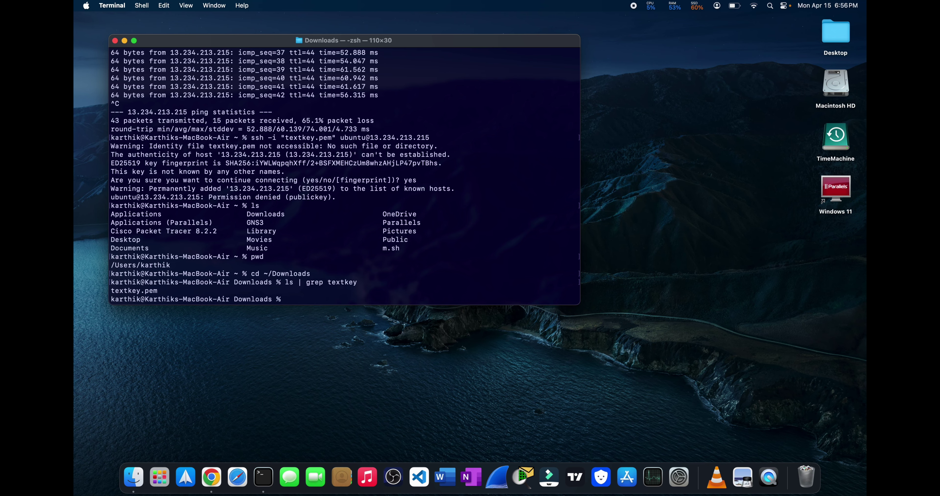
- Recheck the SSH instructions in the browser and paste the copied SSH command at the Downloads prompt in Terminal
{"action": "key", "text": "ctrl+Right"}
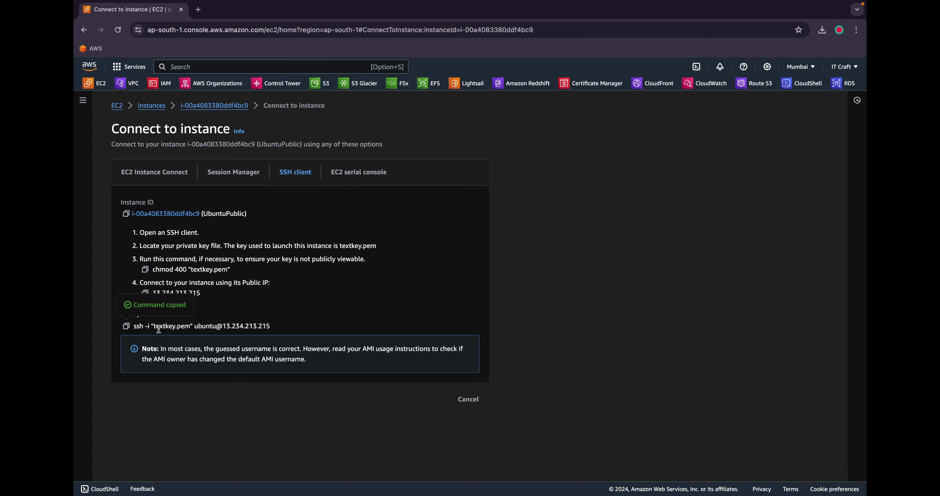
{"action": "key", "text": "ctrl+Left"}
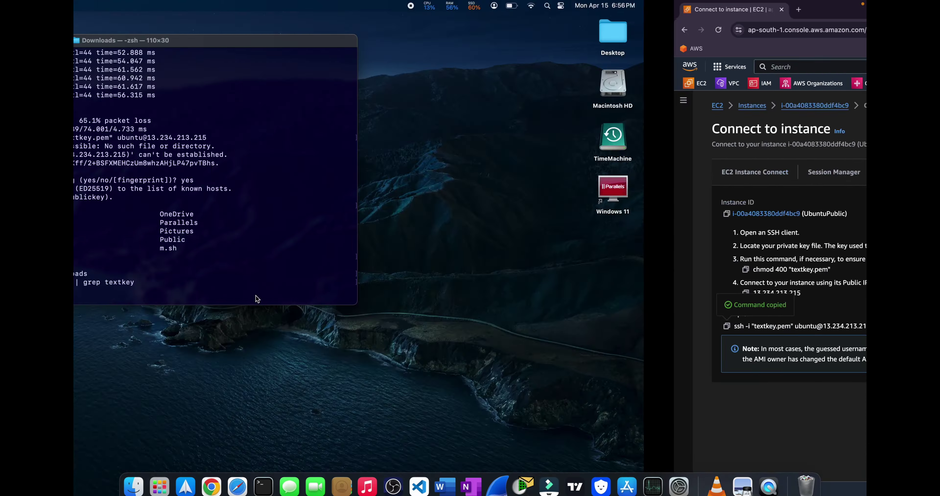
{"action": "key", "text": "super+v"}
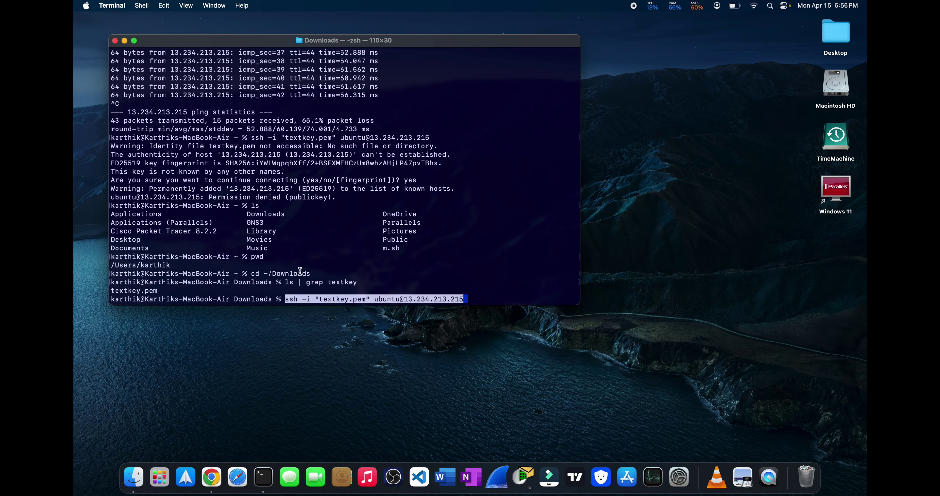
{"action": "key", "text": "Left"}
{"action": "key", "text": "Left"}
{"action": "key", "text": "Left"}
{"action": "key", "text": "Left"}
{"action": "key", "text": "Left"}
{"action": "key", "text": "Left"}
{"action": "key", "text": "Left"}
{"action": "key", "text": "Left"}
{"action": "key", "text": "Left"}
{"action": "key", "text": "Left"}
{"action": "key", "text": "Left"}
{"action": "key", "text": "Left"}
{"action": "key", "text": "Left"}
{"action": "key", "text": "Left"}
{"action": "key", "text": "Left"}
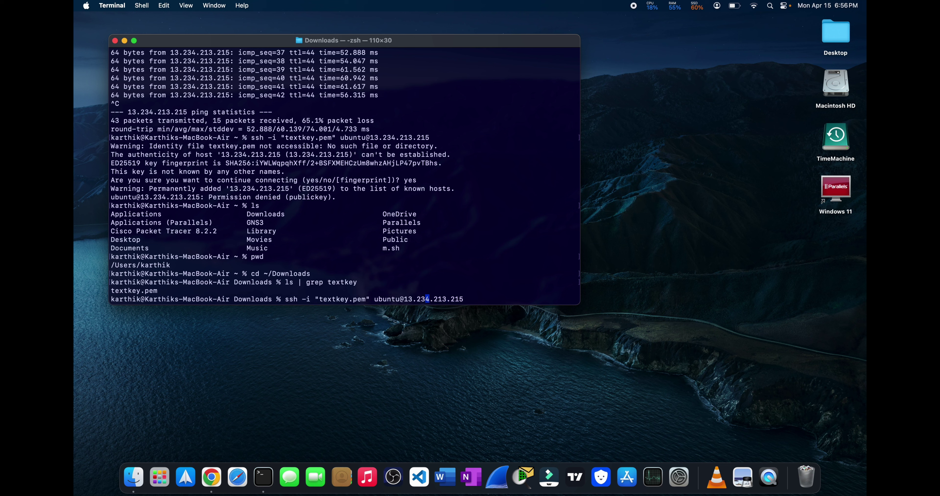
{"action": "key", "text": "Left"}
{"action": "key", "text": "Left"}
{"action": "key", "text": "Left"}
{"action": "key", "text": "Left"}
{"action": "key", "text": "Left"}
{"action": "key", "text": "Left"}
{"action": "key", "text": "Left"}
{"action": "key", "text": "Left"}
{"action": "key", "text": "Left"}
{"action": "key", "text": "Left"}
{"action": "key", "text": "Left"}
{"action": "key", "text": "Left"}
{"action": "key", "text": "Left"}
{"action": "key", "text": "Left"}
{"action": "key", "text": "Left"}
{"action": "key", "text": "Left"}
{"action": "key", "text": "Left"}
{"action": "key", "text": "Left"}
{"action": "key", "text": "Left"}
{"action": "type", "text": "/home/"}
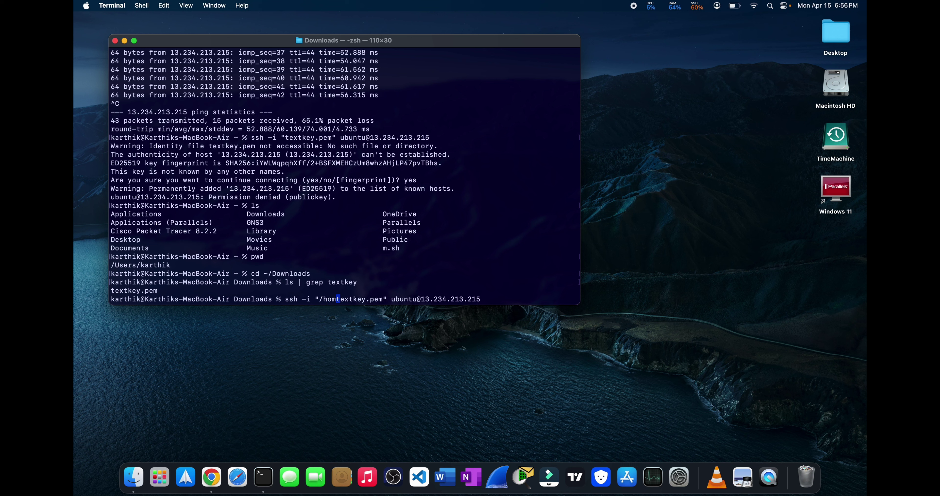
{"action": "key", "text": "BackSpace"}
{"action": "key", "text": "BackSpace"}
{"action": "key", "text": "BackSpace"}
{"action": "key", "text": "BackSpace"}
{"action": "key", "text": "BackSpace"}
{"action": "key", "text": "BackSpace"}
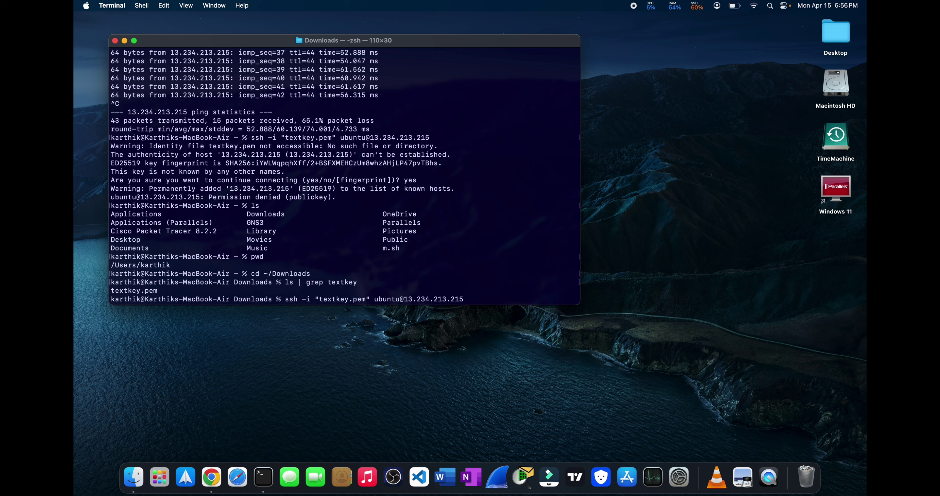
{"action": "key", "text": "Return"}
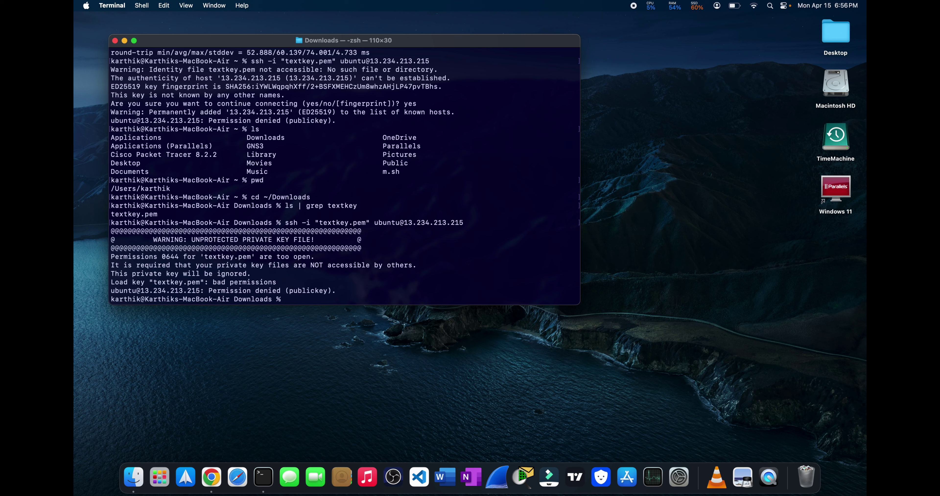
{"action": "key", "text": "Up"}
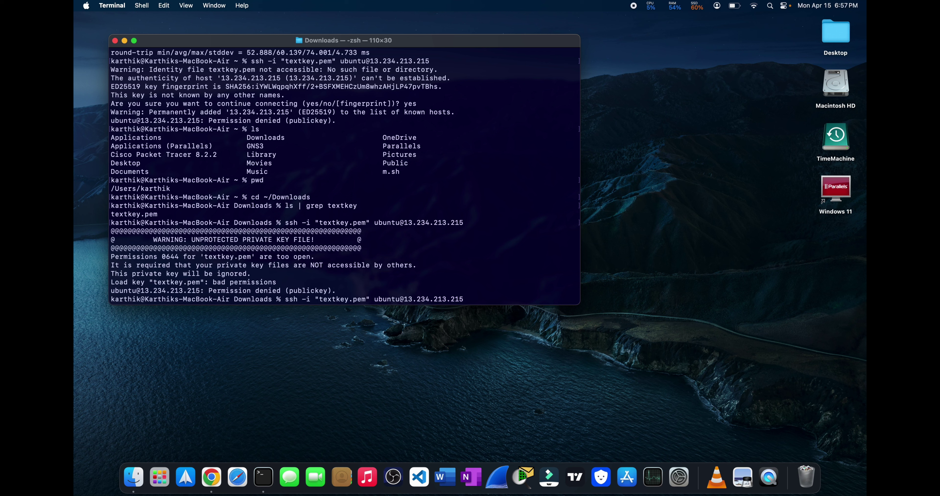
{"action": "key", "text": "Return"}
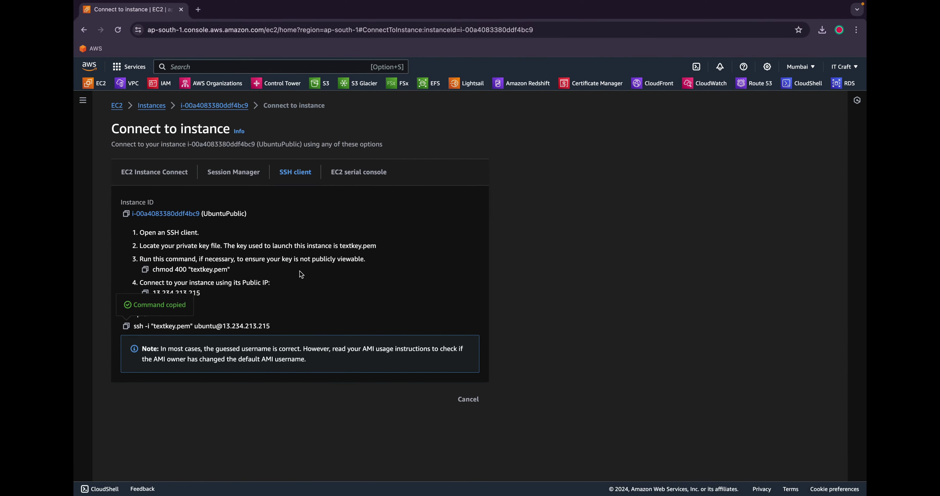
- Copy chmod 400 "textkey.pem" from the AWS connection instructions in the browser and run it in Terminal
{"action": "left_click", "coordinate": [146, 270]}
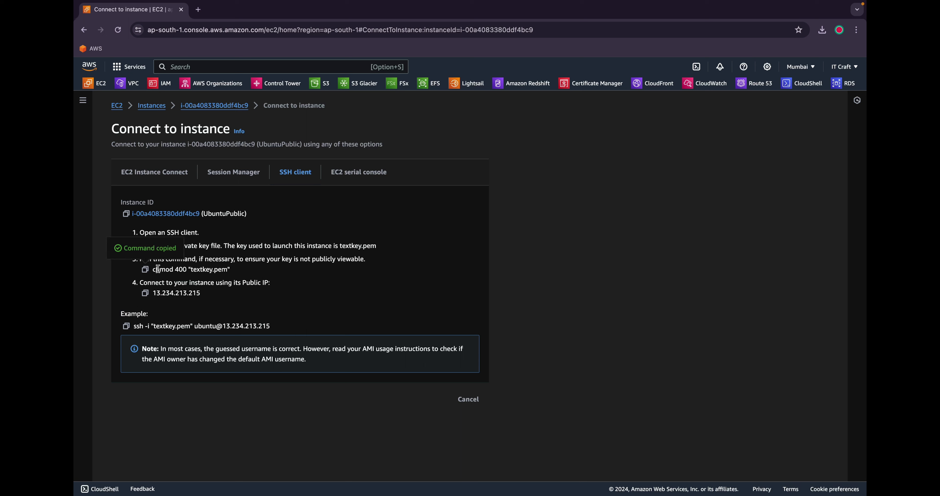
{"action": "left_click_drag", "start_coordinate": [153, 269], "coordinate": [226, 272]}
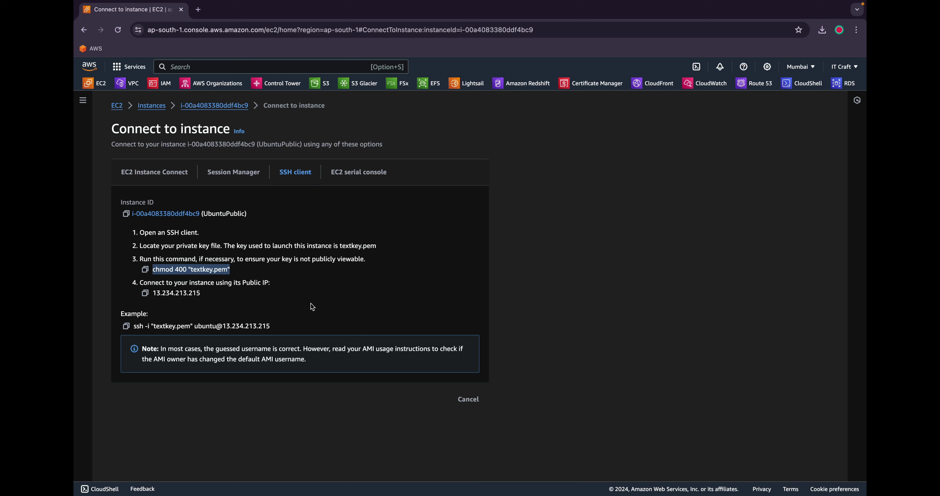
{"action": "left_click", "coordinate": [237, 305]}
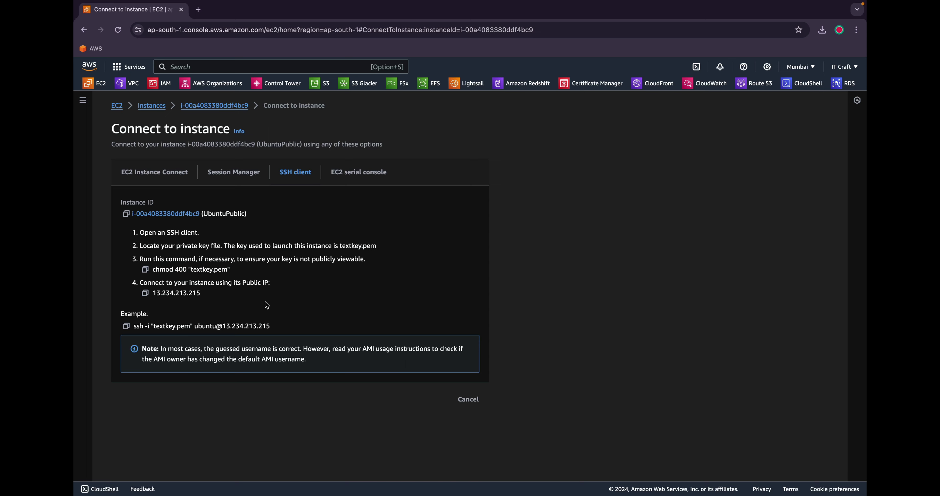
{"action": "key", "text": "super+Tab"}
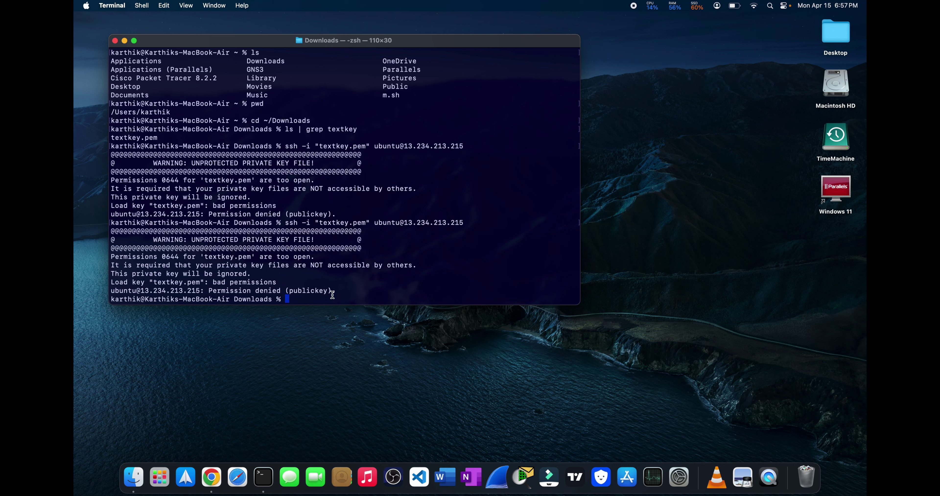
{"action": "key", "text": "super+v"}
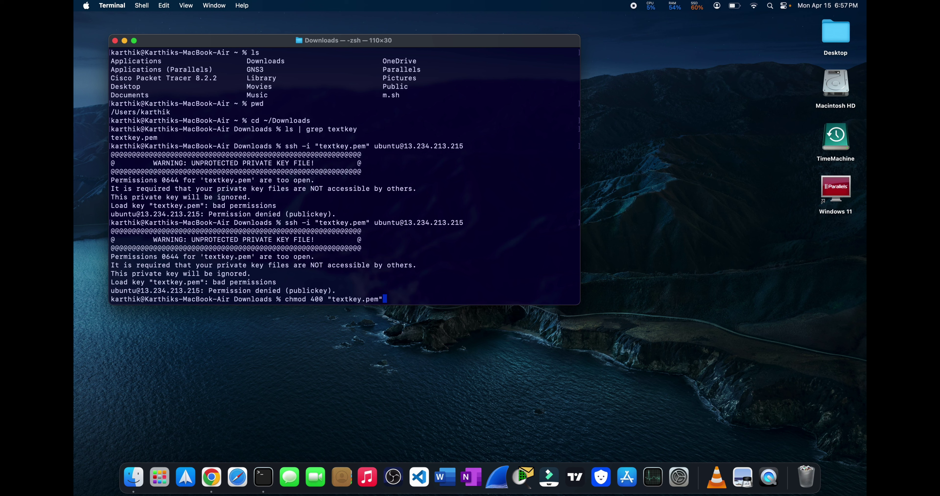
{"action": "key", "text": "Return"}
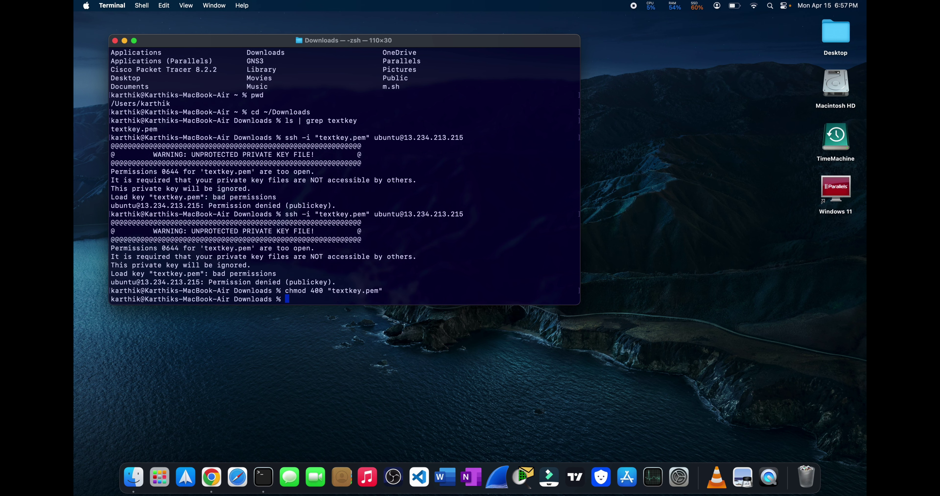
{"action": "key", "text": "Up"}
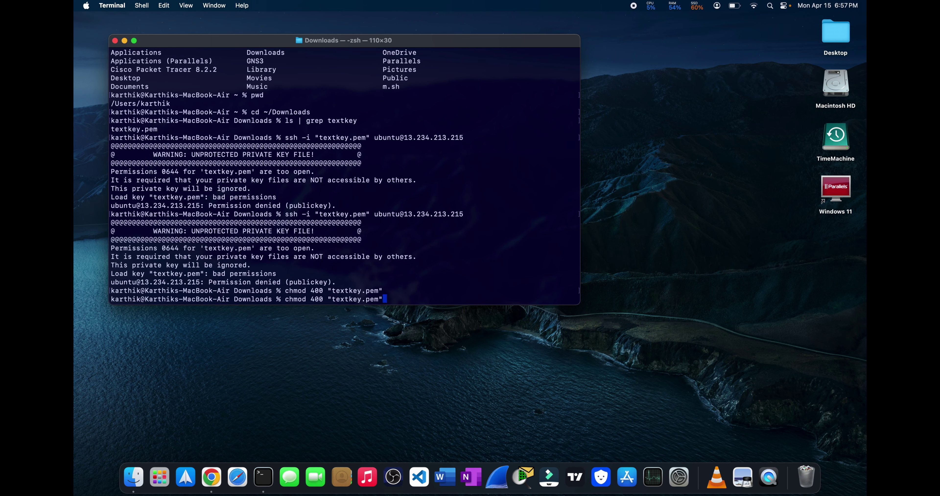
{"action": "key", "text": "Up"}
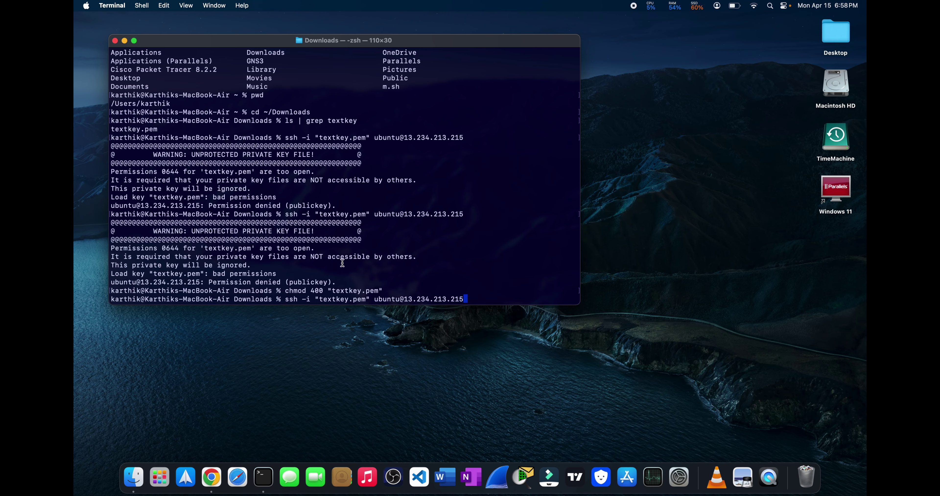
- Switch to the browser, open UbuntuPublic's instance details and check its public IPv4 address
{"action": "key", "text": "super+Tab"}
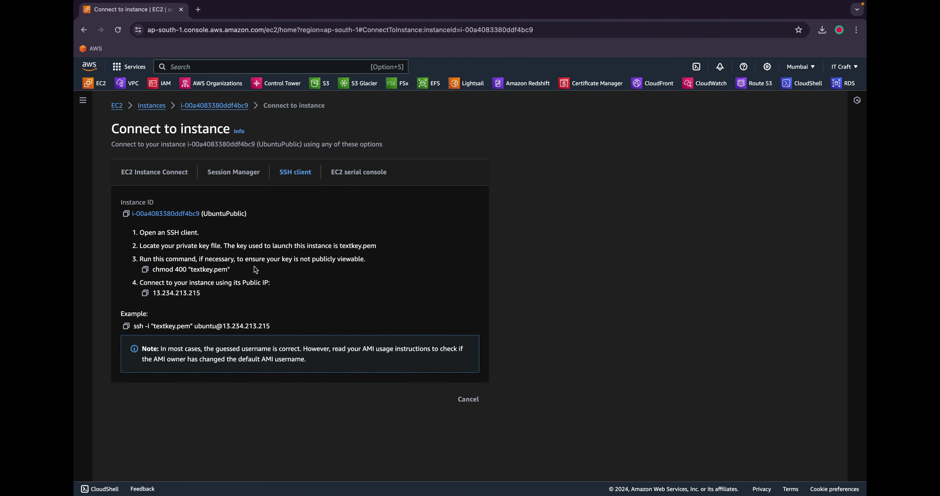
{"action": "left_click", "coordinate": [217, 106]}
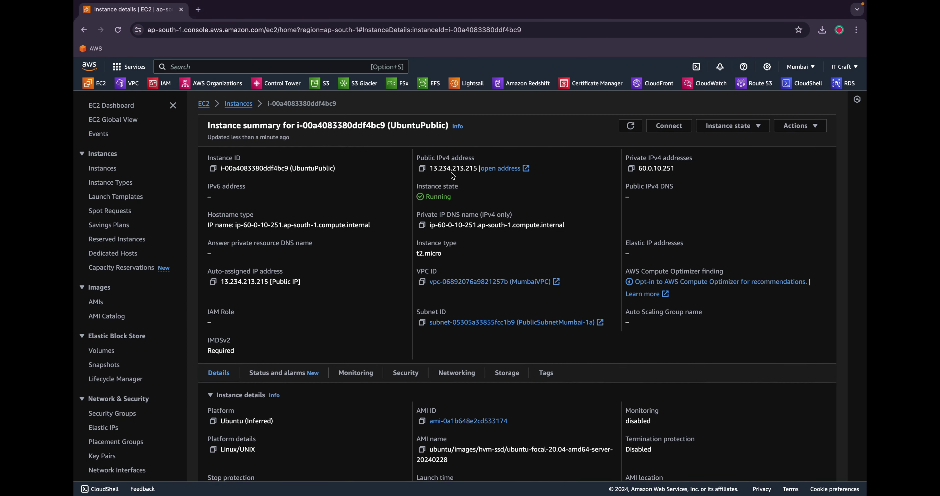
{"action": "left_click_drag", "start_coordinate": [433, 169], "coordinate": [476, 175]}
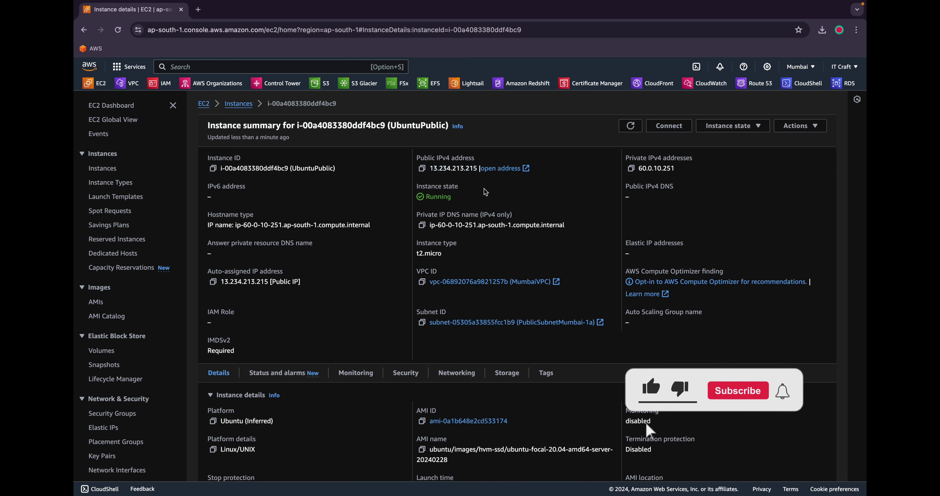
{"action": "key", "text": "ctrl+Left"}
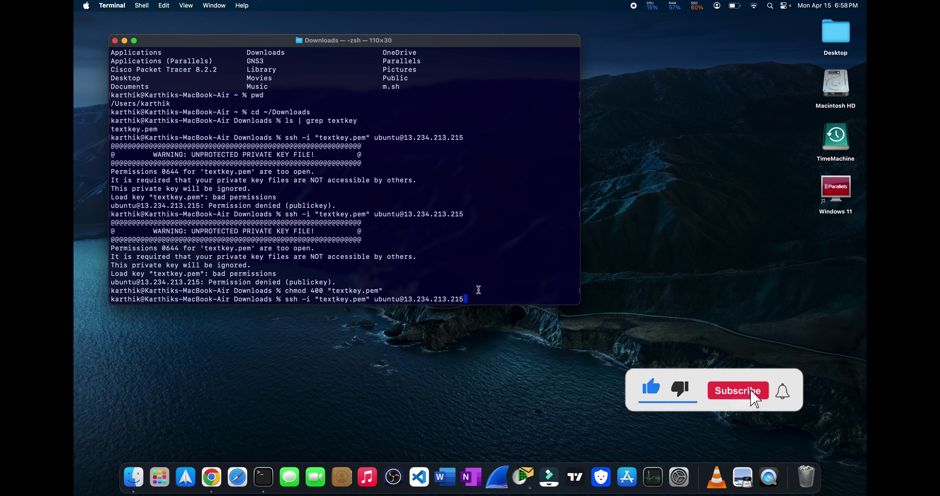
{"action": "key", "text": "Return"}
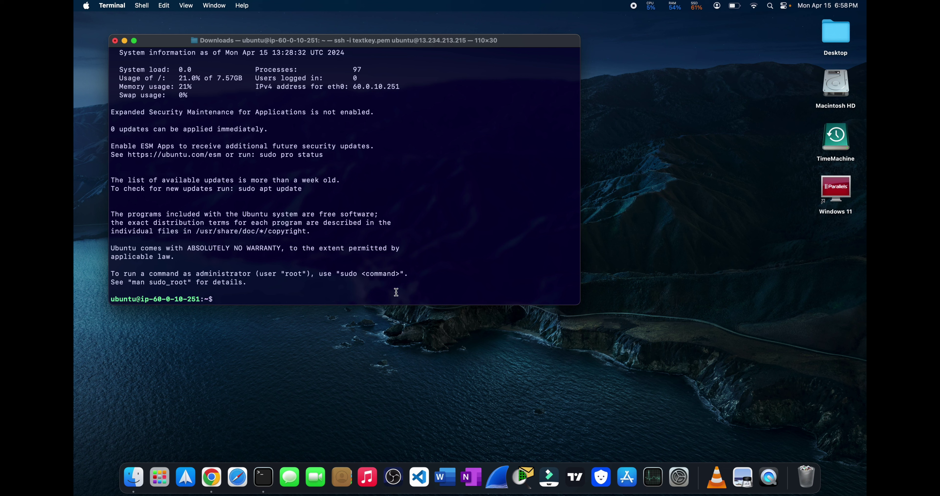
{"action": "type", "text": "ls"}
{"action": "key", "text": "Return"}
- Change to the root directory / on the instance, list its contents and move into home
{"action": "type", "text": "cd /"}
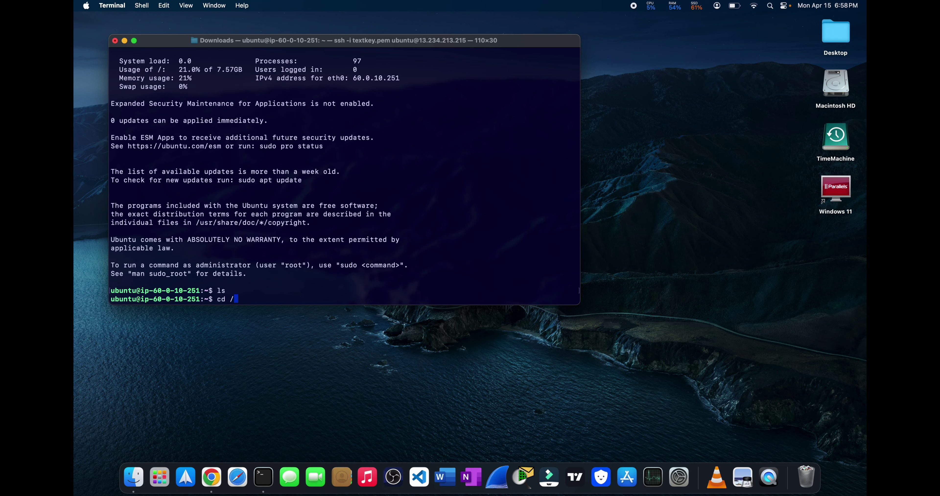
{"action": "key", "text": "Return"}
{"action": "type", "text": "ls"}
{"action": "key", "text": "Return"}
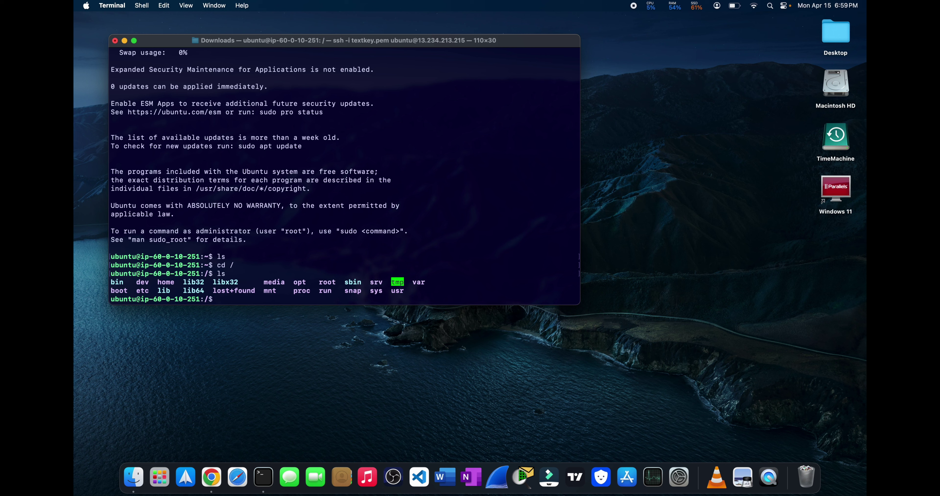
{"action": "type", "text": "cd home"}
{"action": "key", "text": "Return"}
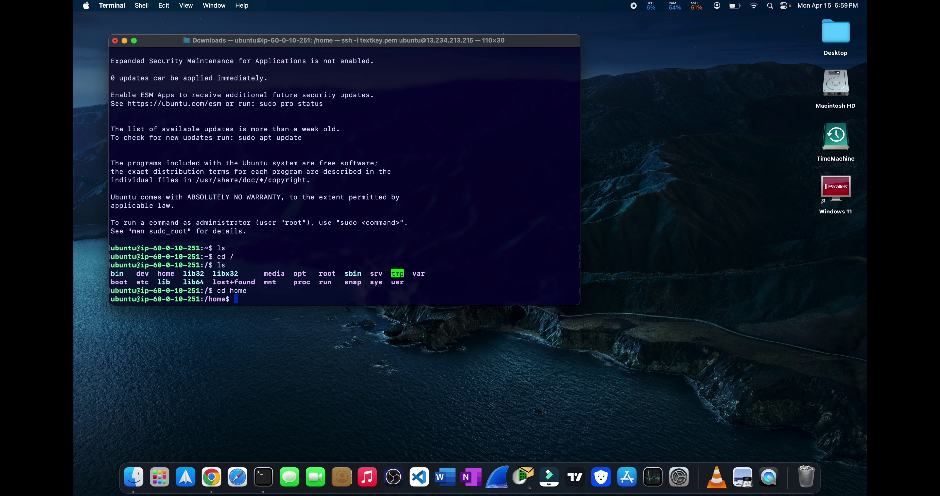
- Try to enter a Mumbai folder in /home, and try to create it with mkdir Mumbai
{"action": "type", "text": "cd Mumbai"}
{"action": "key", "text": "Return"}
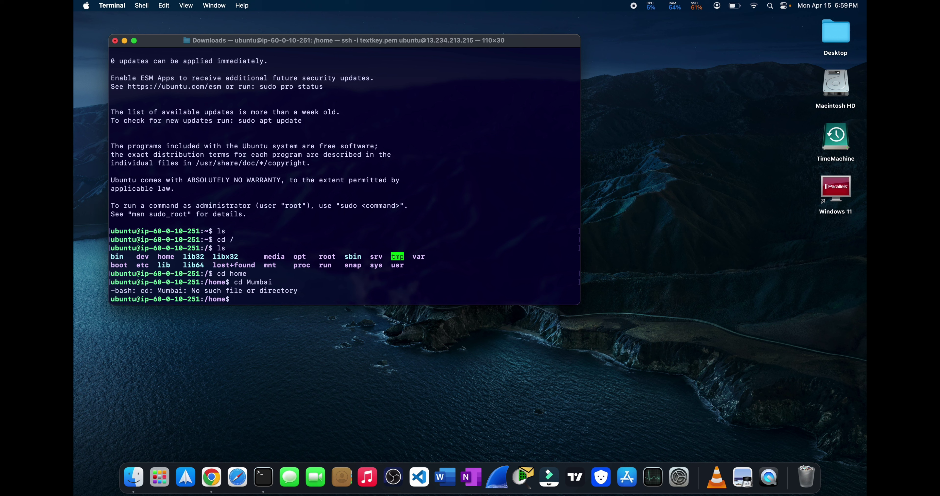
{"action": "key", "text": "Up"}
{"action": "key", "text": "Left"}
{"action": "key", "text": "Left"}
{"action": "key", "text": "Left"}
{"action": "key", "text": "Left"}
{"action": "key", "text": "Left"}
{"action": "key", "text": "Left"}
{"action": "key", "text": "Left"}
{"action": "key", "text": "BackSpace"}
{"action": "key", "text": "BackSpace"}
{"action": "type", "text": "mkdir"}
{"action": "key", "text": "Return"}
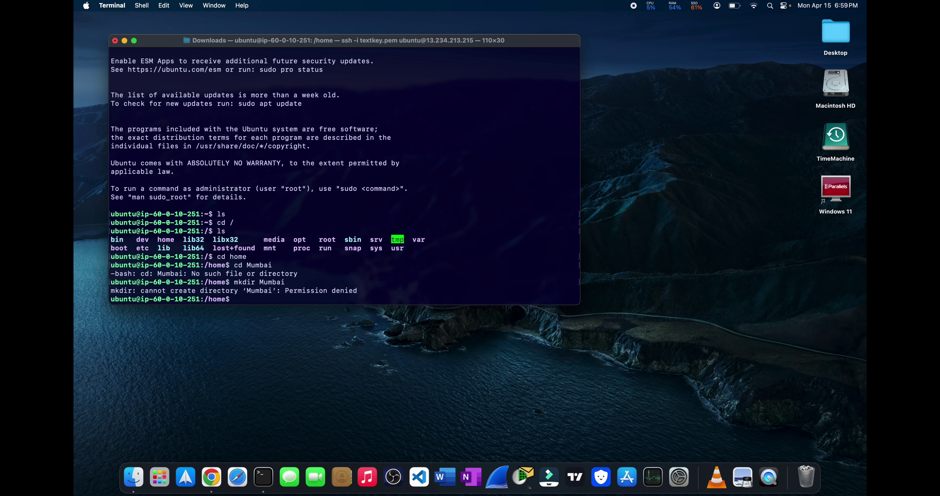
- Edit the recalled mkdir command into dir Mumbai and run it in /home
{"action": "key", "text": "Up"}
{"action": "key", "text": "Left"}
{"action": "key", "text": "Left"}
{"action": "key", "text": "Left"}
{"action": "key", "text": "Left"}
{"action": "key", "text": "Left"}
{"action": "key", "text": "Left"}
{"action": "key", "text": "BackSpace"}
{"action": "key", "text": "BackSpace"}
{"action": "key", "text": "BackSpace"}
{"action": "key", "text": "BackSpace"}
{"action": "key", "text": "BackSpace"}
{"action": "type", "text": "dir"}
{"action": "key", "text": "Return"}
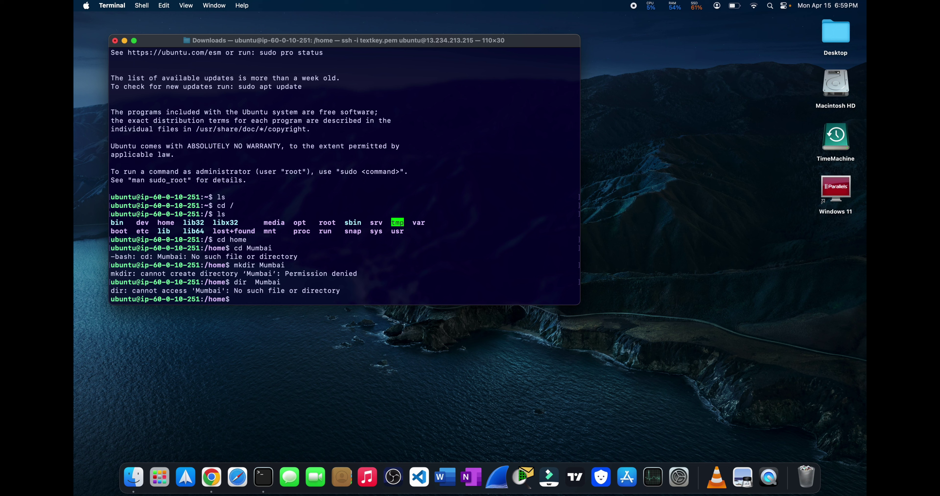
- Try to create a lowercase mumbai directory in /home as the ubuntu user
{"action": "type", "text": "mkdir"}
{"action": "type", "text": " mumba"}
{"action": "type", "text": "i"}
{"action": "key", "text": "Return"}
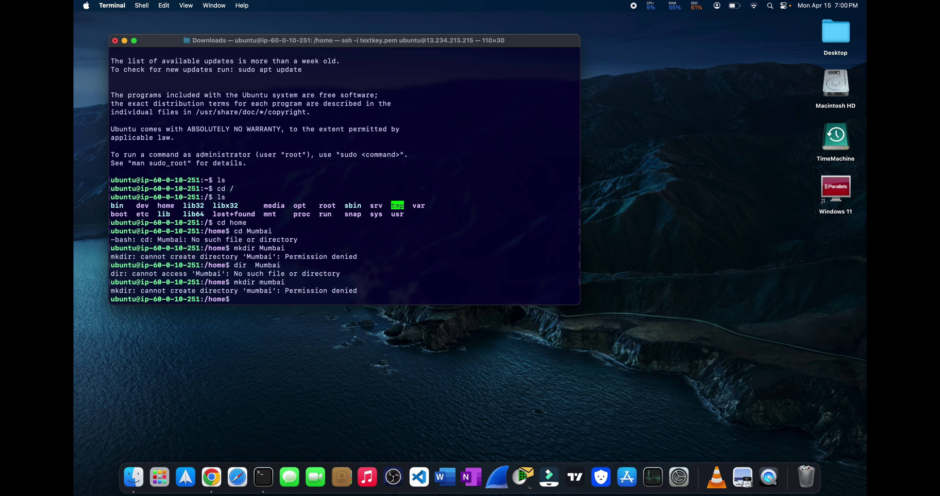
- Become root with sudo su and list the contents of /home
{"action": "type", "text": "sudo su"}
{"action": "key", "text": "Return"}
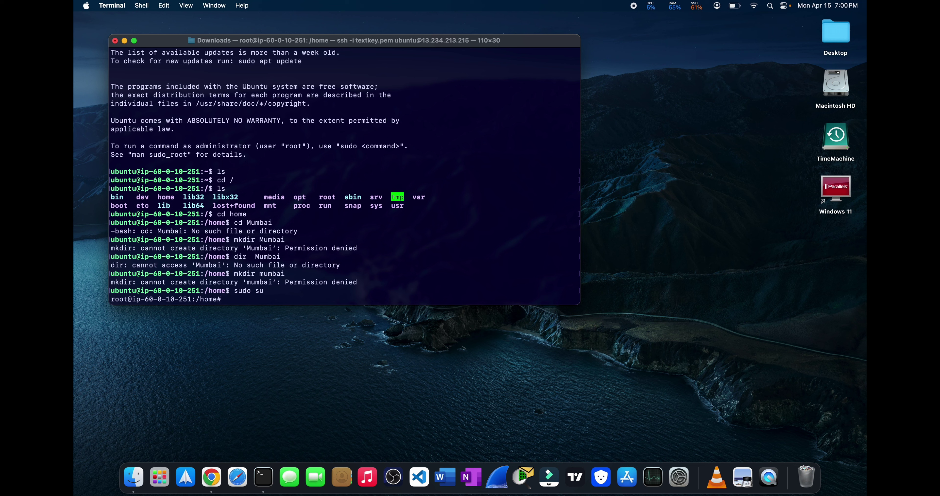
{"action": "type", "text": "ls"}
{"action": "key", "text": "Return"}
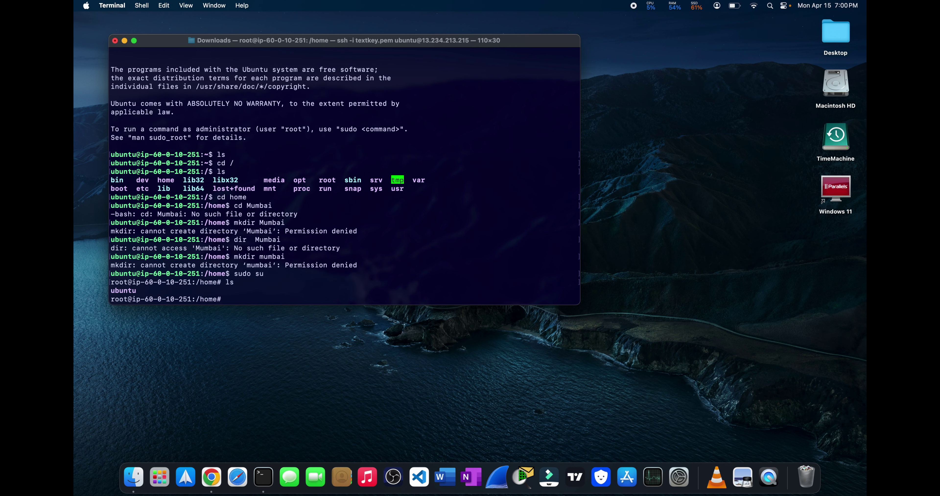
- Create the directory Mumbai in /home as root and list the folder contents
{"action": "type", "text": "mkdir Mumbai"}
{"action": "key", "text": "Return"}
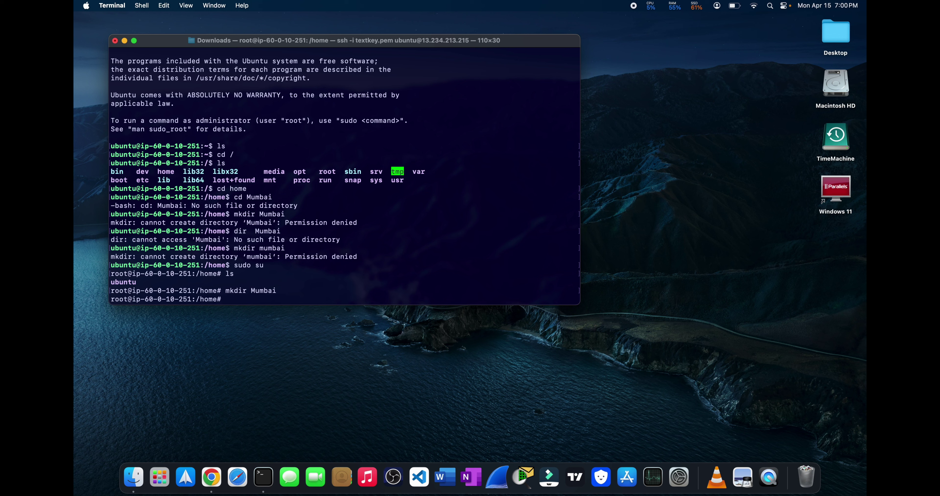
{"action": "type", "text": "ls"}
{"action": "key", "text": "Return"}
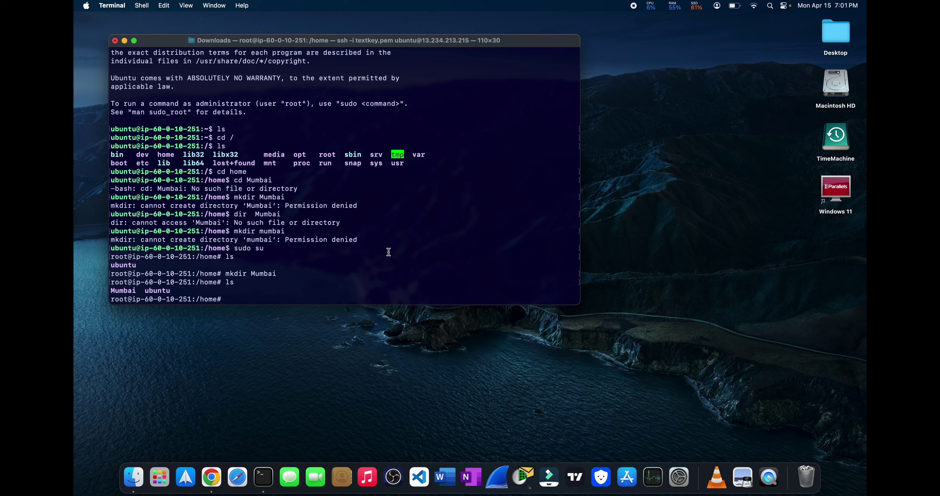
- Switch to the browser and connect to UbuntuPublic through EC2 Instance Connect with the default username ubuntu
{"action": "key", "text": "super+Tab"}
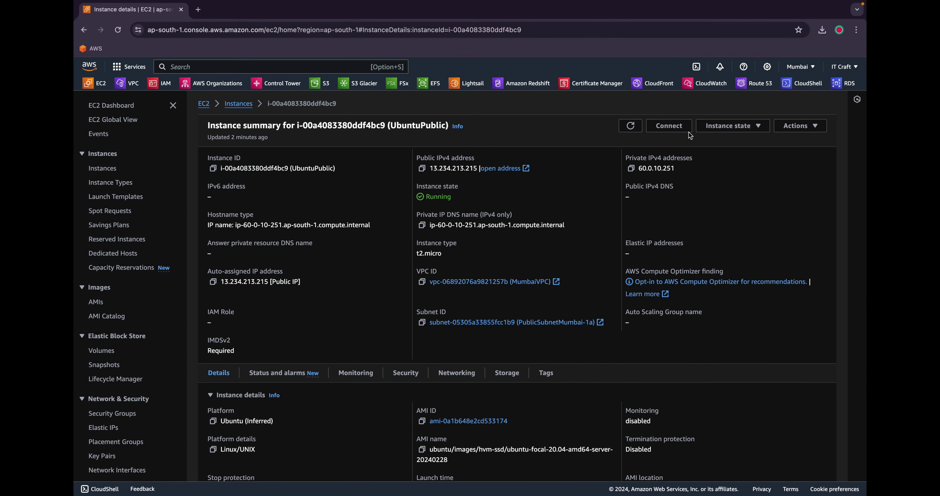
{"action": "left_click", "coordinate": [669, 126]}
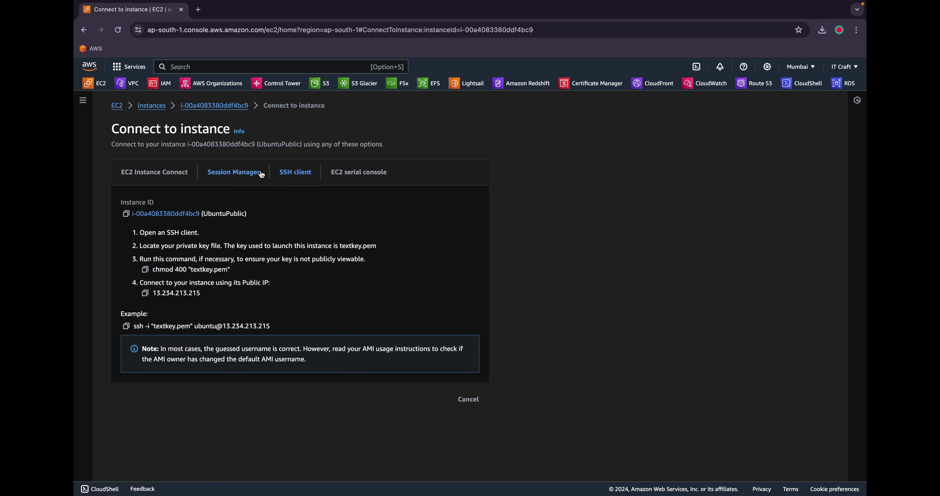
{"action": "left_click", "coordinate": [250, 173]}
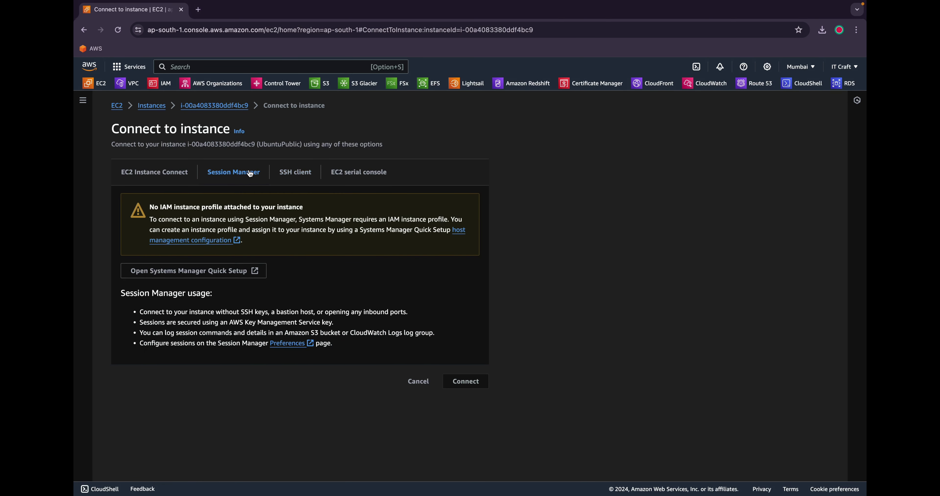
{"action": "left_click", "coordinate": [158, 172]}
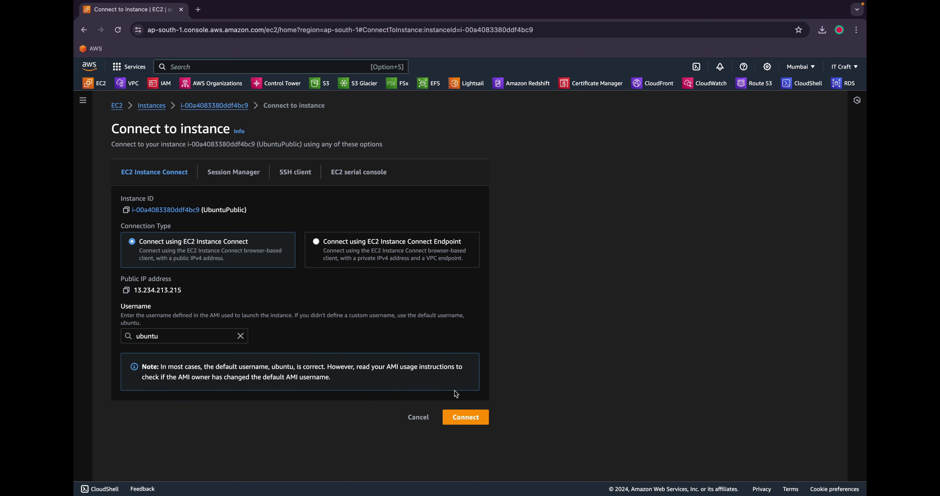
{"action": "left_click", "coordinate": [466, 423]}
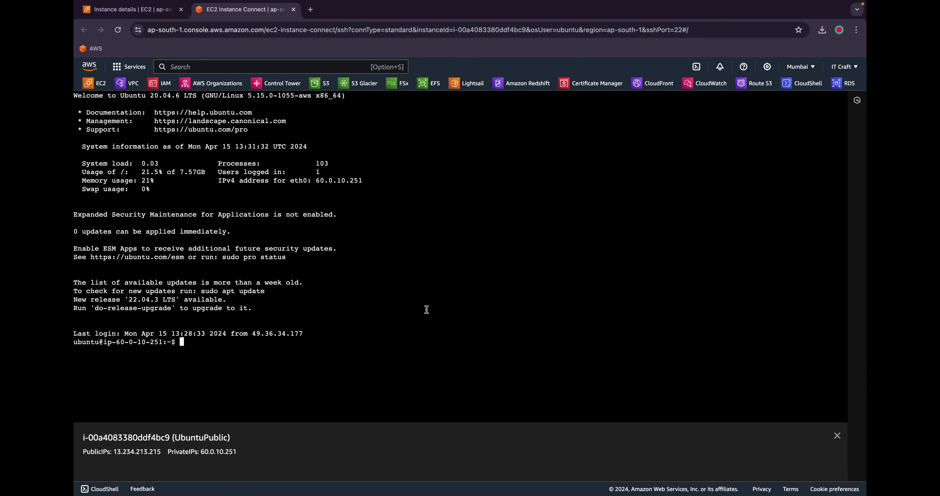
- In the EC2 Instance Connect shell, go from the login directory through / to /home, listing each directory's contents
{"action": "key", "text": "ctrl+shift+Tab"}
{"action": "key", "text": "ctrl+Tab"}
{"action": "type", "text": "ls"}
{"action": "key", "text": "Return"}
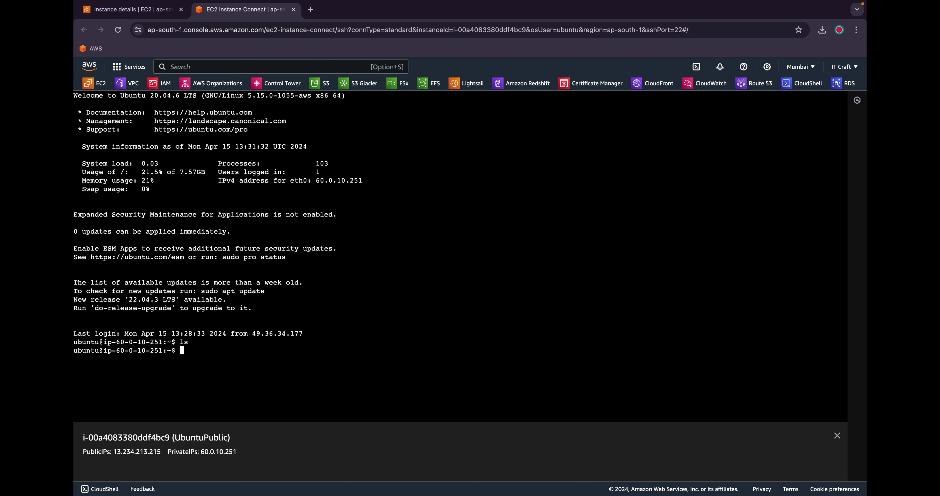
{"action": "type", "text": "cd /"}
{"action": "key", "text": "Return"}
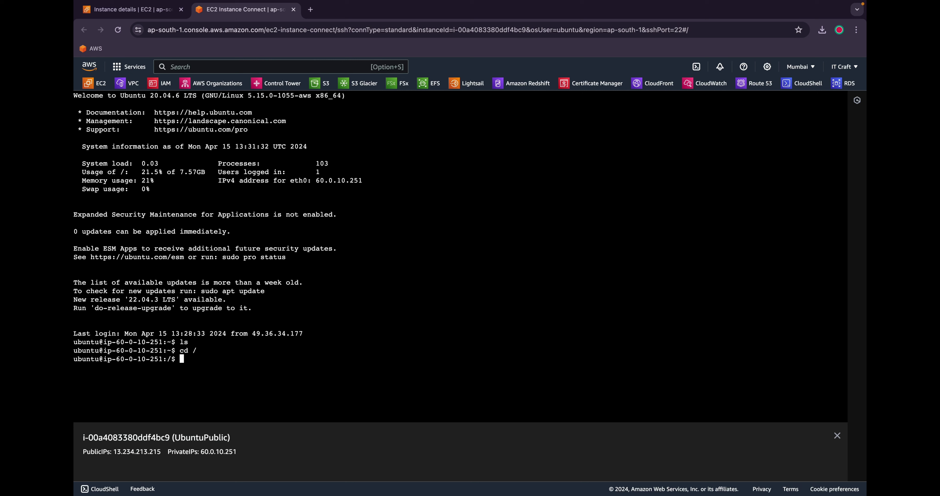
{"action": "type", "text": "ls"}
{"action": "key", "text": "Return"}
{"action": "type", "text": "cd home"}
{"action": "key", "text": "Return"}
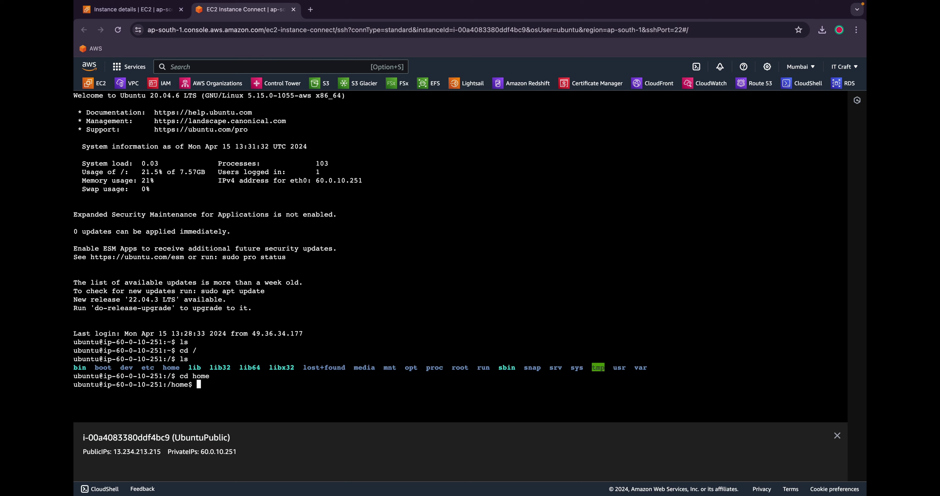
{"action": "type", "text": "ls"}
{"action": "key", "text": "Return"}
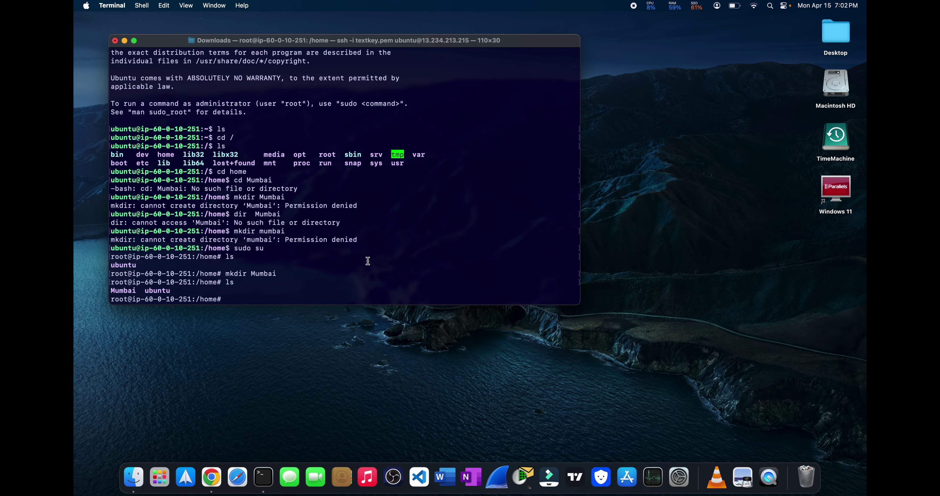
- Switch to Terminal, move into the Mumbai directory and enter the command nano mumbai.txt without running it
{"action": "type", "text": "cd Mumbai/"}
{"action": "key", "text": "Return"}
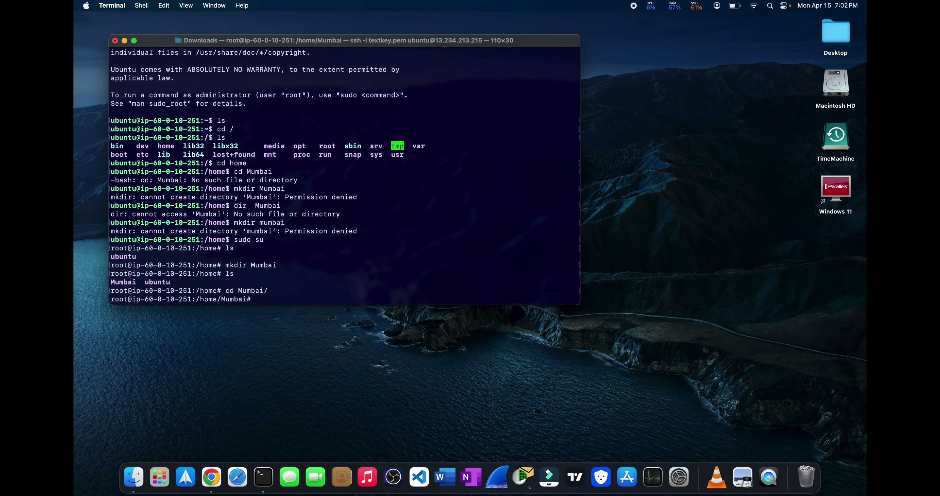
{"action": "type", "text": "nano mumbai.txt"}
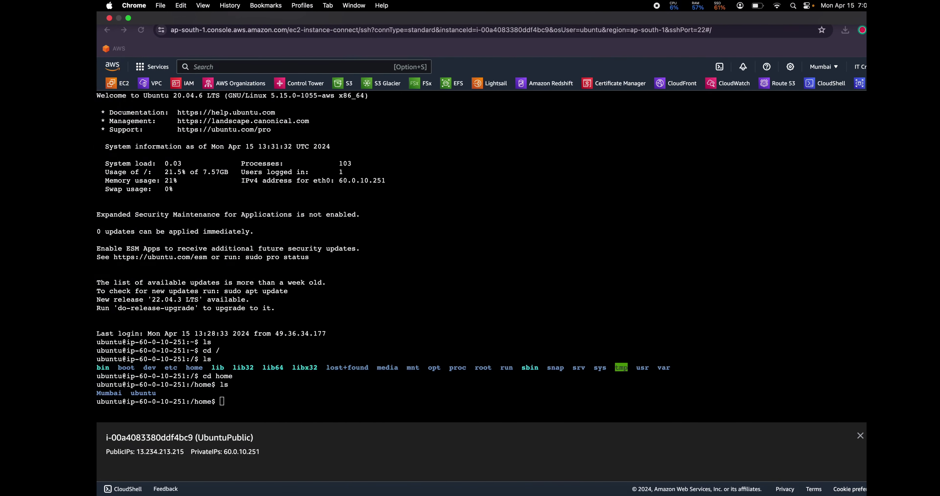
- Return to the EC2 Instance Connect shell in the browser, move into Mumbai/ and list its contents
{"action": "left_click", "coordinate": [490, 302]}
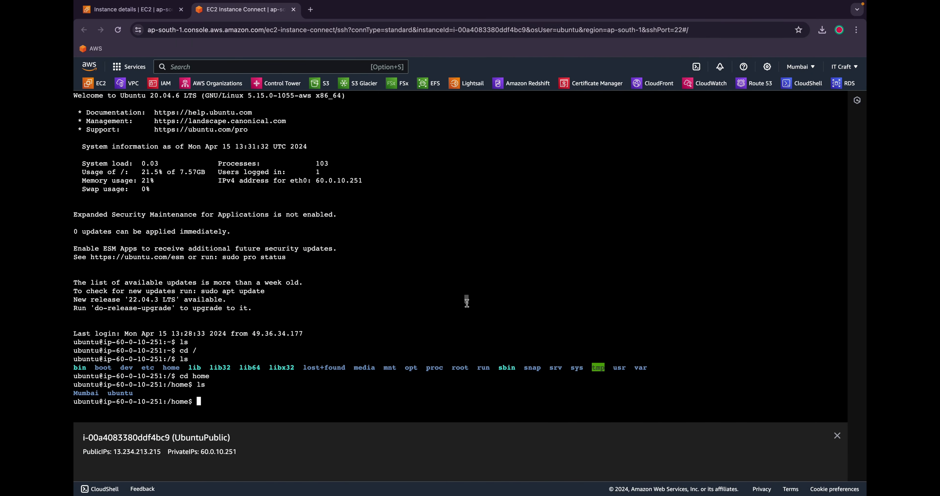
{"action": "type", "text": "cd M"}
{"action": "key", "text": "Tab"}
{"action": "key", "text": "Return"}
{"action": "type", "text": "ls"}
{"action": "key", "text": "Return"}
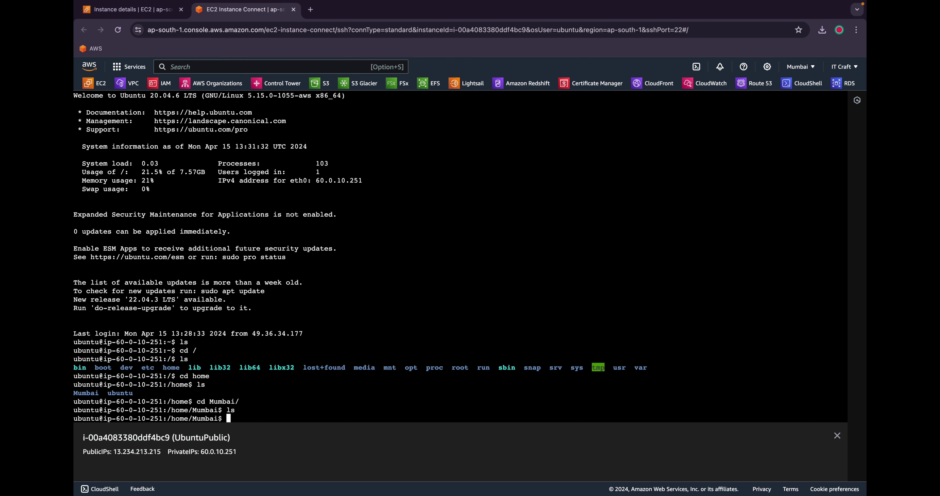
- In Terminal, run nano mumbai.txt, write "Hi this is the Mumbai city in India." and save the file under that name
{"action": "key", "text": "ctrl+Left"}
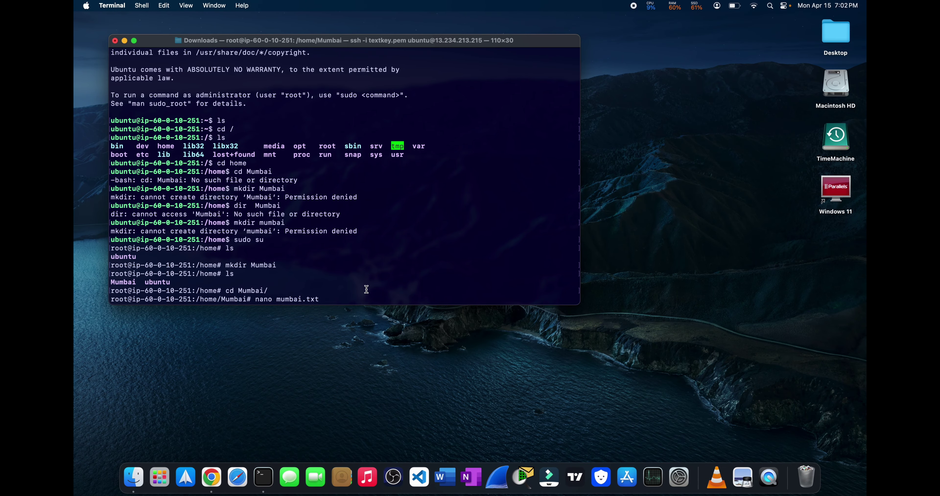
{"action": "key", "text": "Return"}
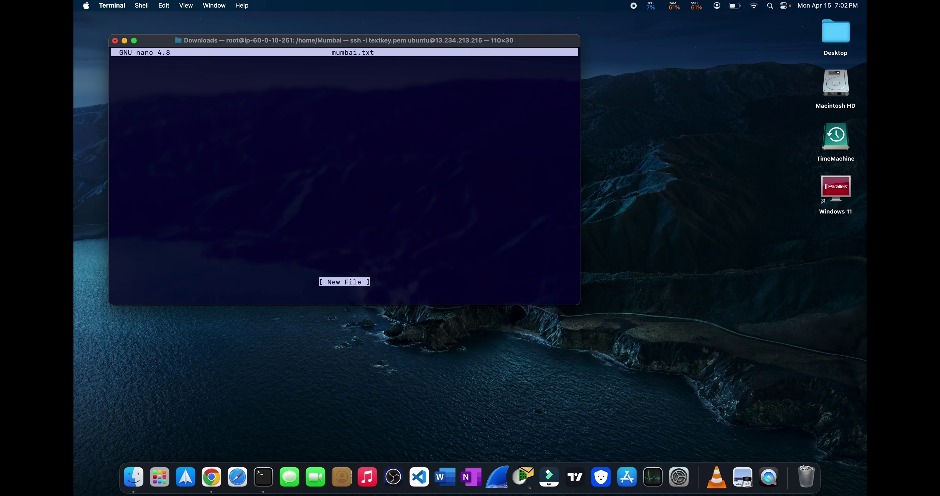
{"action": "type", "text": "Hi th"}
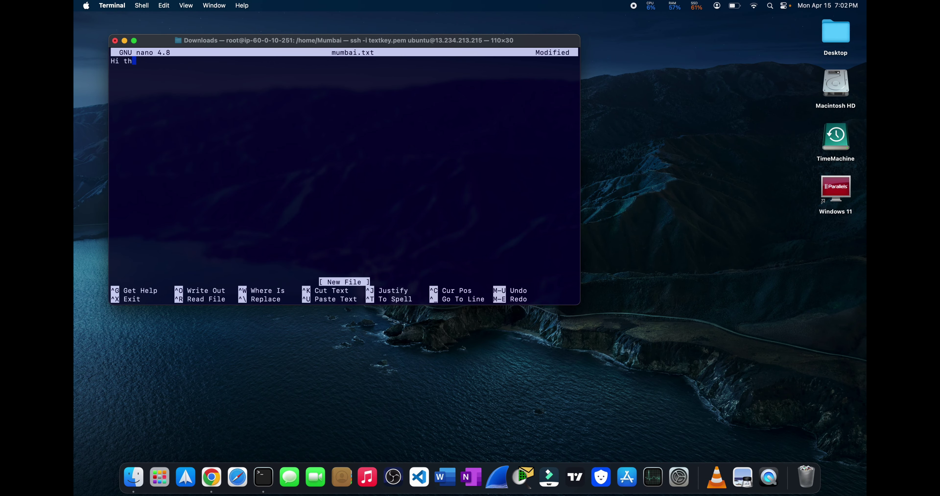
{"action": "type", "text": "is is the Mumbai city "}
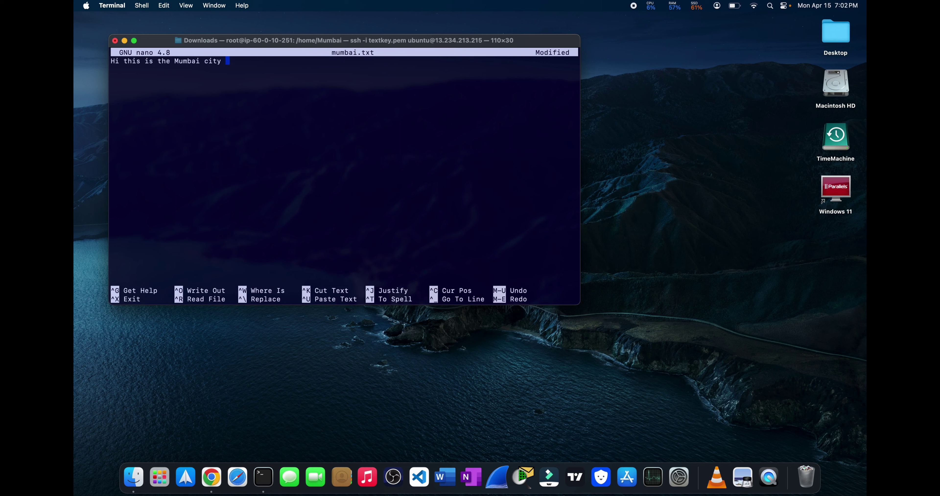
{"action": "type", "text": "in India."}
{"action": "key", "text": "ctrl+x"}
{"action": "key", "text": "y"}
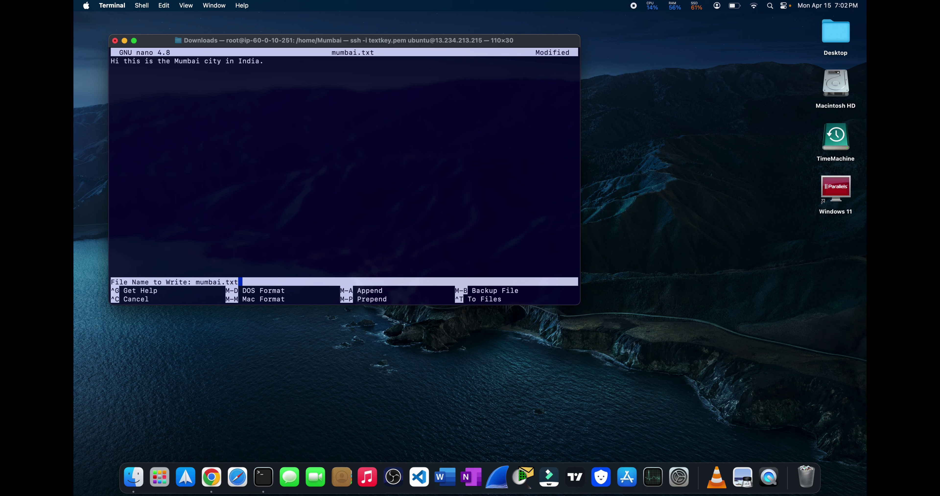
{"action": "key", "text": "Return"}
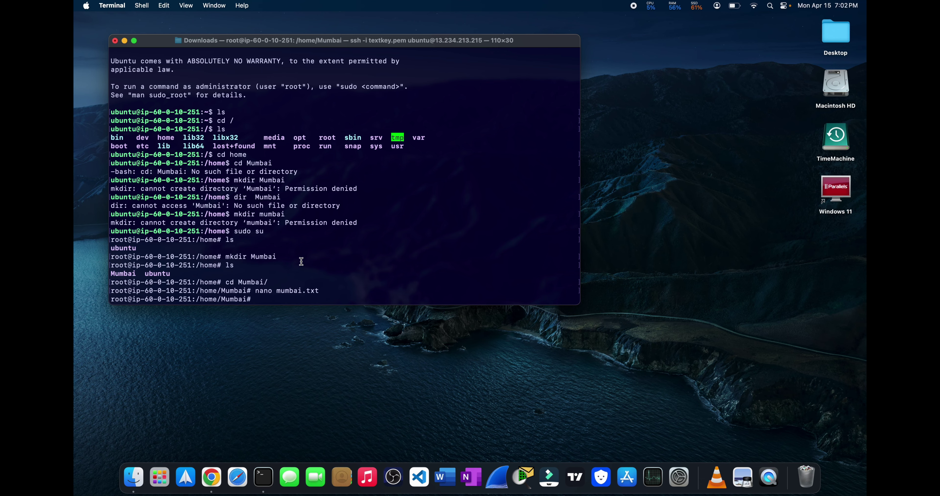
- Switch to the EC2 Instance Connect shell in the browser, list the Mumbai directory and display mumbai.txt with cat
{"action": "key", "text": "ctrl+Right"}
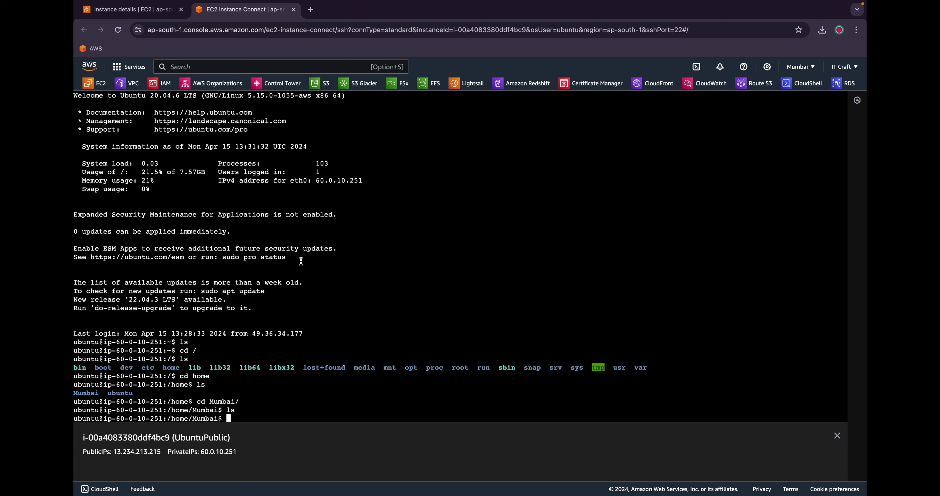
{"action": "type", "text": "ls"}
{"action": "key", "text": "Return"}
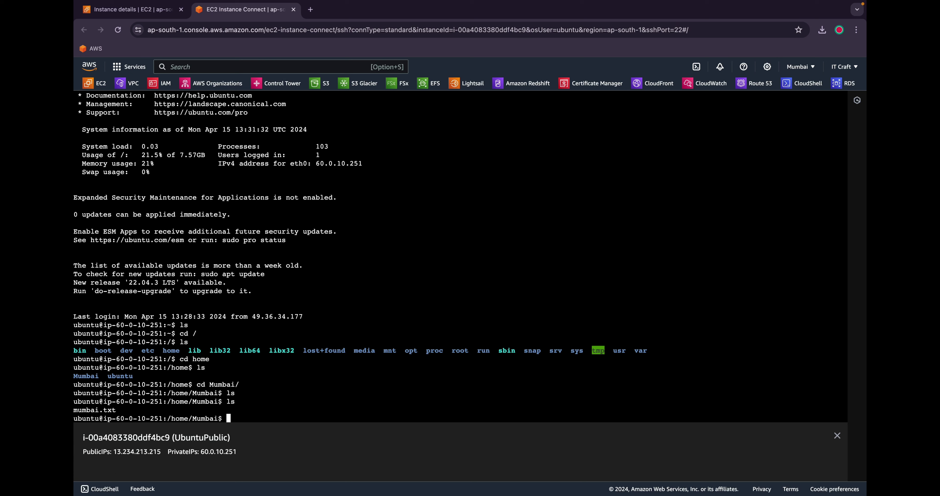
{"action": "type", "text": "cat mu"}
{"action": "key", "text": "Tab"}
{"action": "key", "text": "Return"}
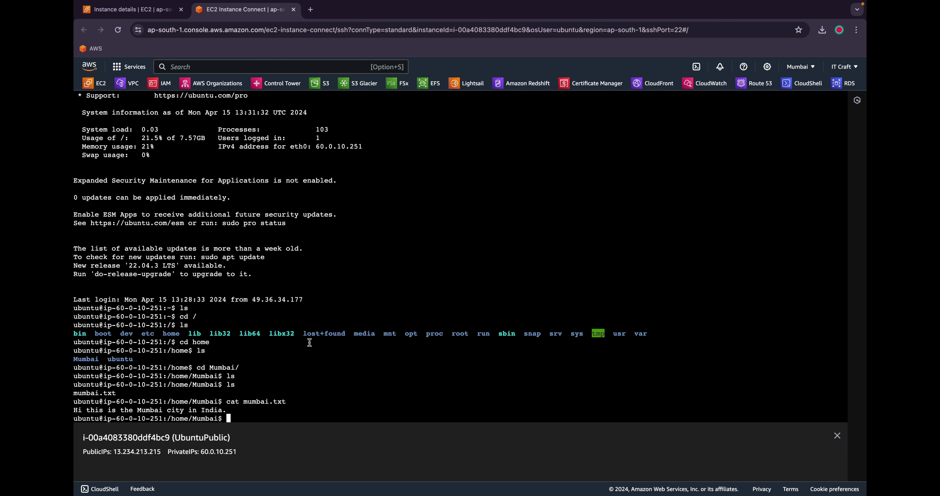
- Switch to Terminal and display the contents of mumbai.txt with cat
{"action": "key", "text": "ctrl+Left"}
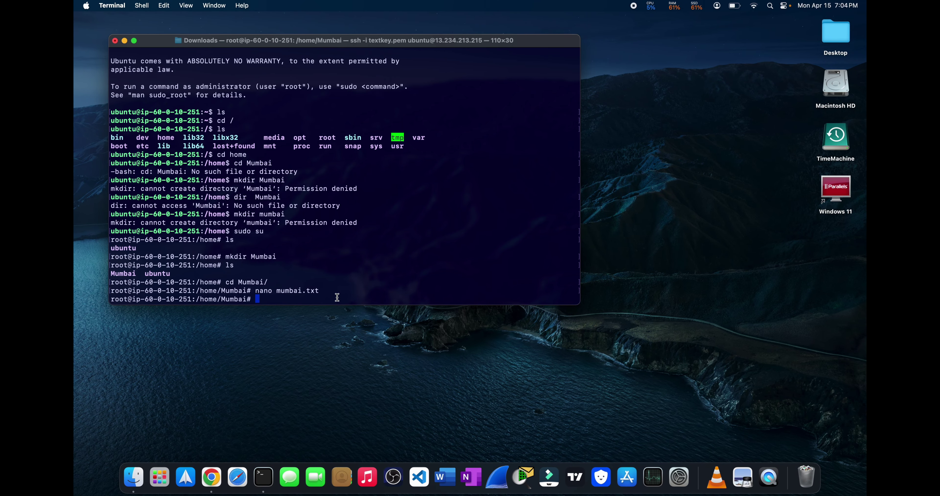
{"action": "type", "text": "cat mu"}
{"action": "key", "text": "Tab"}
{"action": "key", "text": "Return"}
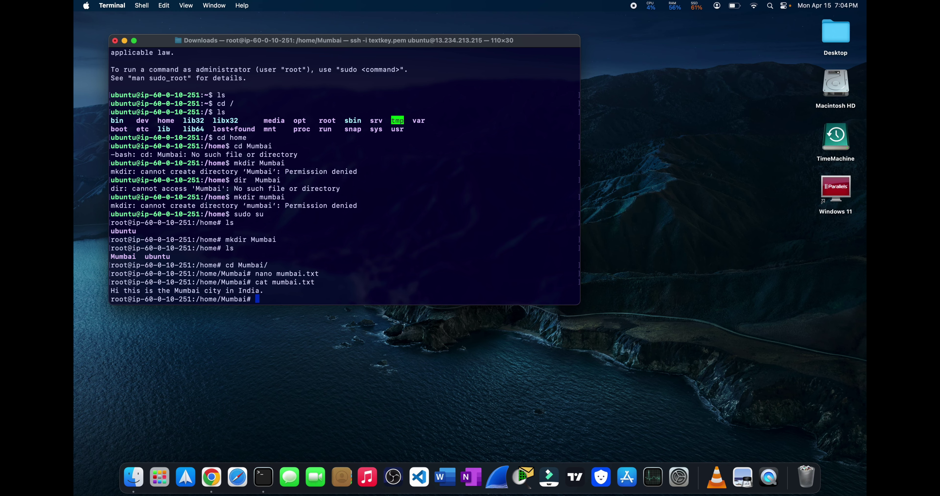
{"action": "key", "text": "ctrl+Right"}
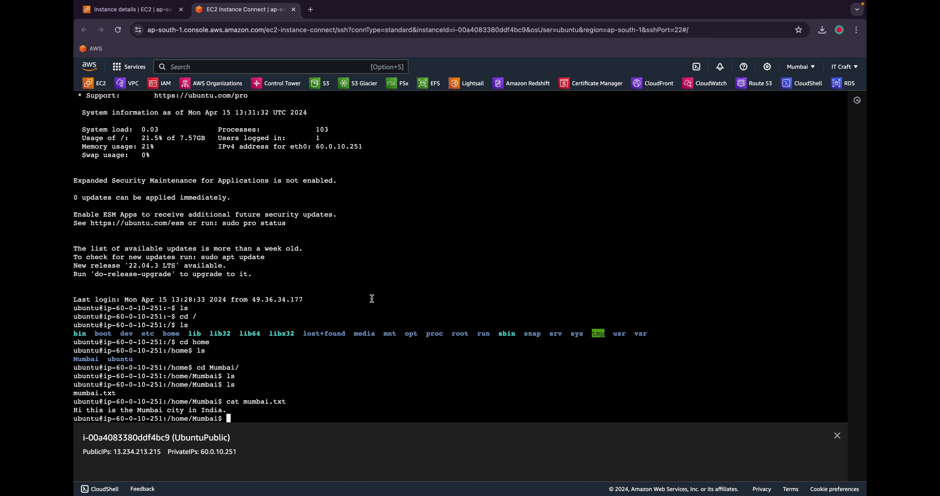
{"action": "left_click", "coordinate": [110, 21]}
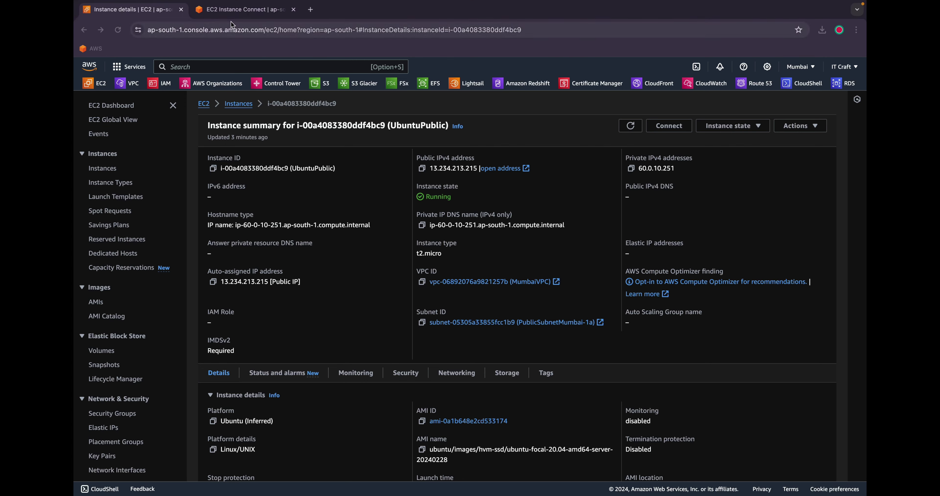
{"action": "left_click", "coordinate": [230, 14]}
{"action": "left_click", "coordinate": [135, 14]}
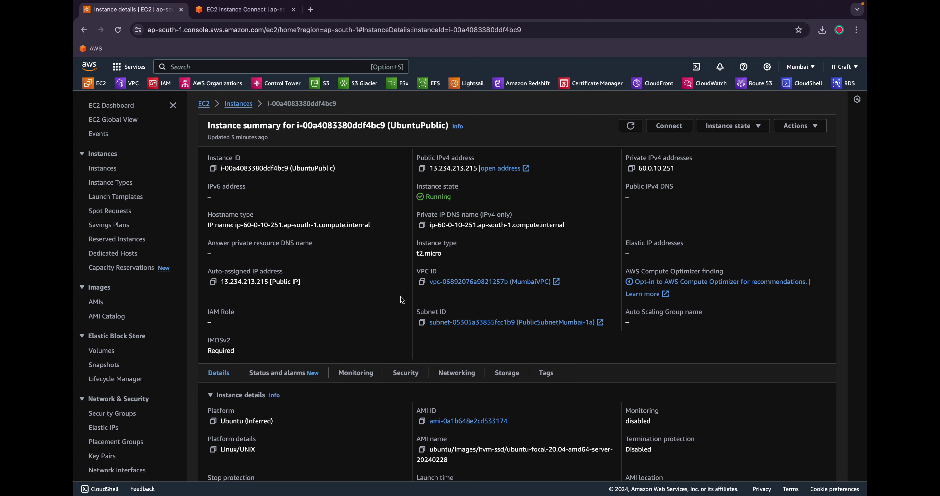
- In Terminal, exit the root shell and log out of the SSH session to the instance
{"action": "key", "text": "ctrl+Left"}
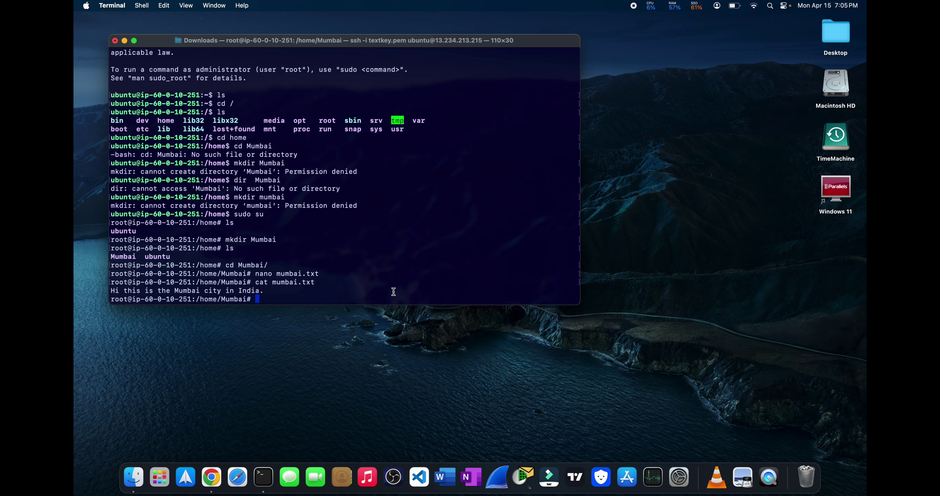
{"action": "type", "text": "exit"}
{"action": "key", "text": "Return"}
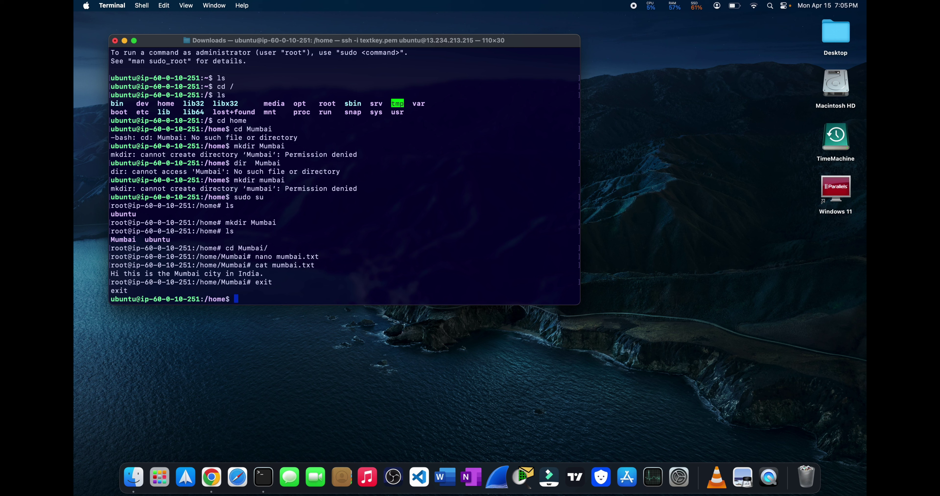
{"action": "type", "text": "exit"}
{"action": "key", "text": "Return"}
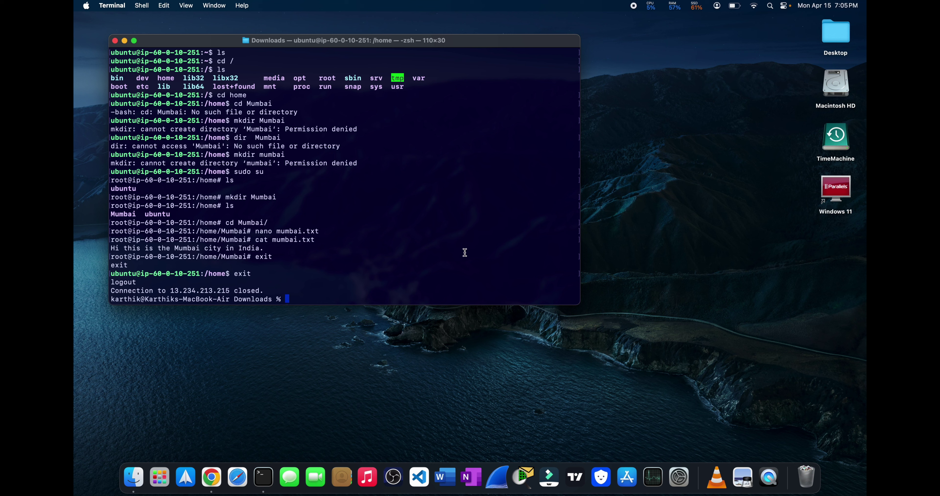
- Switch to the EC2 console in the browser, delete the SSH inbound rule from the SSHAccess security group and save the rules
{"action": "key", "text": "super+Tab"}
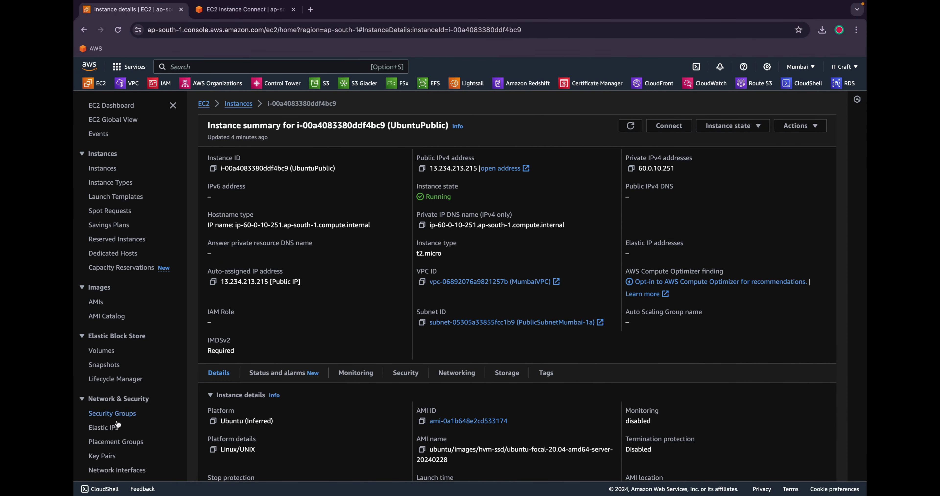
{"action": "left_click", "coordinate": [114, 414]}
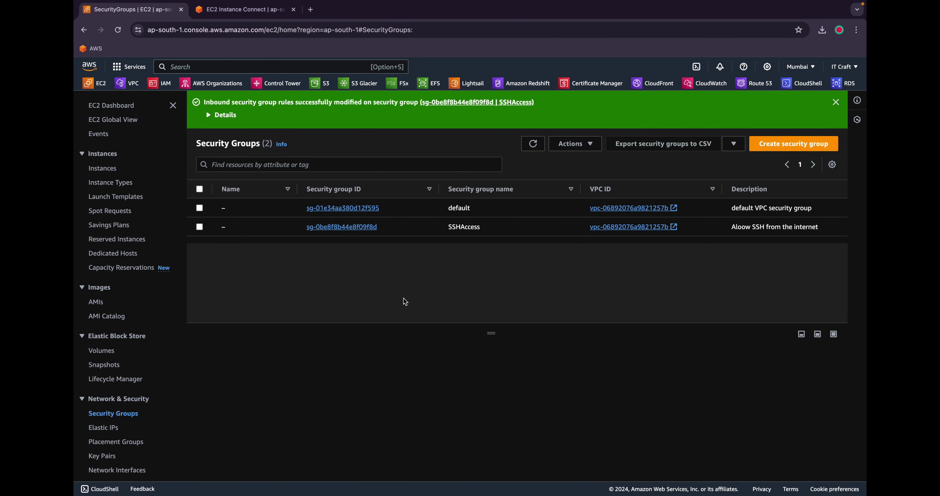
{"action": "left_click", "coordinate": [334, 230]}
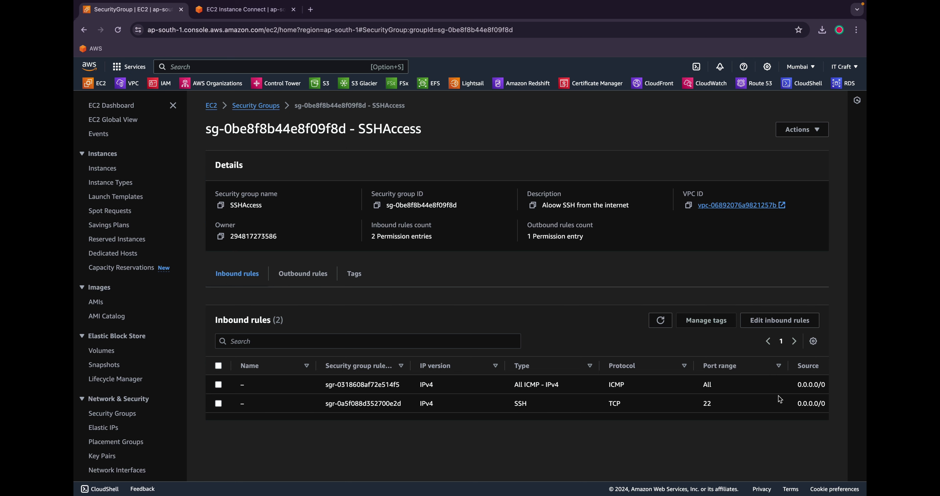
{"action": "left_click", "coordinate": [780, 321]}
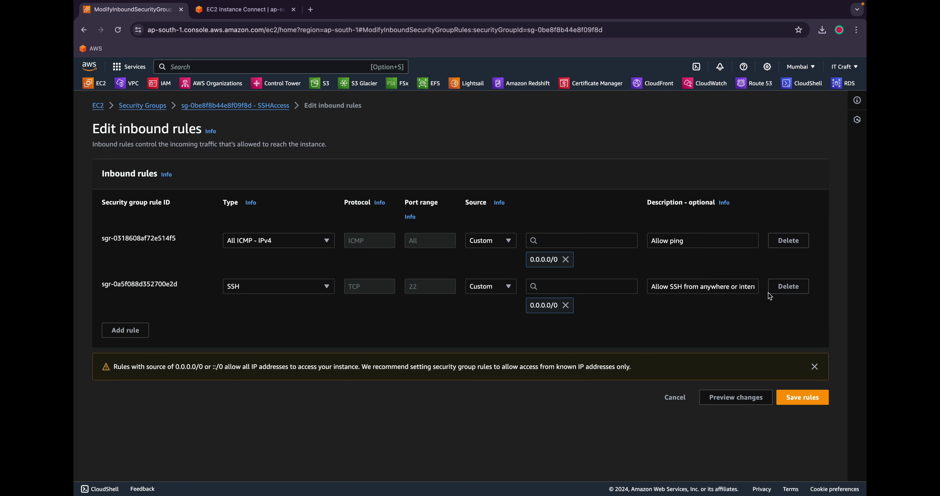
{"action": "left_click", "coordinate": [778, 288]}
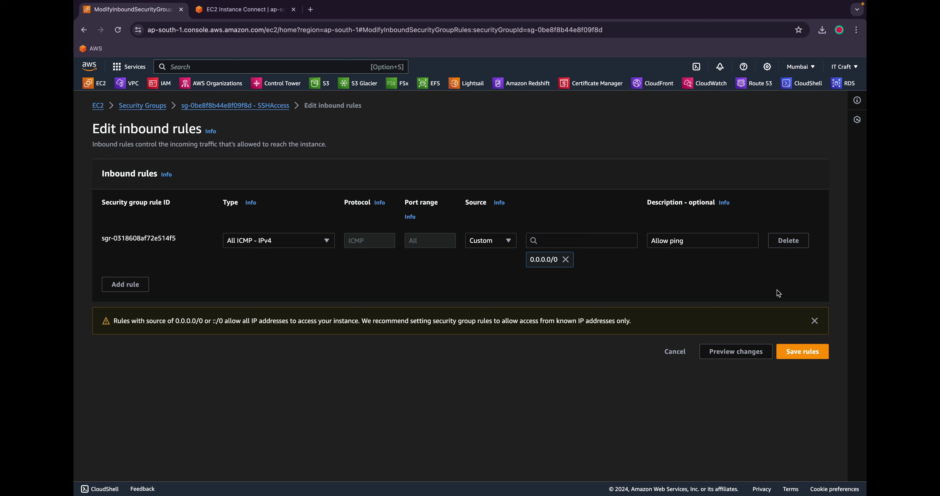
{"action": "left_click", "coordinate": [797, 350]}
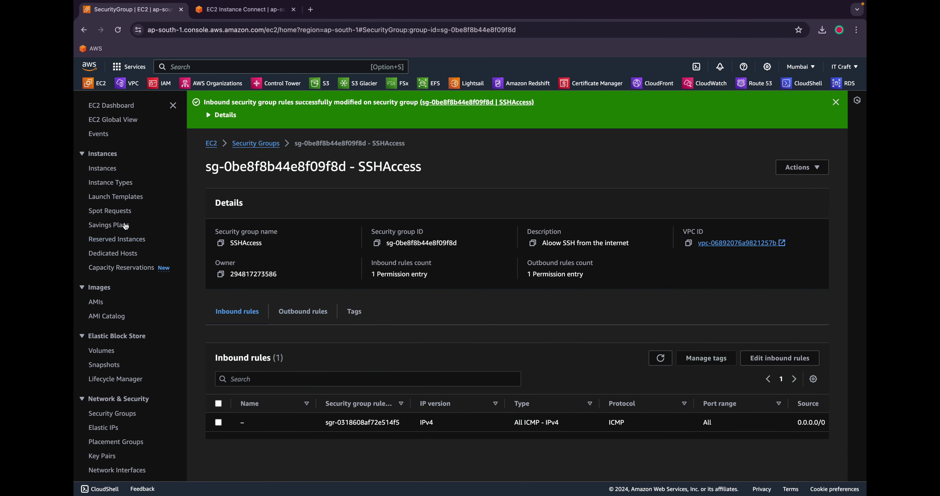
- Open the UbuntuPublic instance's connection options and copy the example SSH client command
{"action": "left_click", "coordinate": [106, 170]}
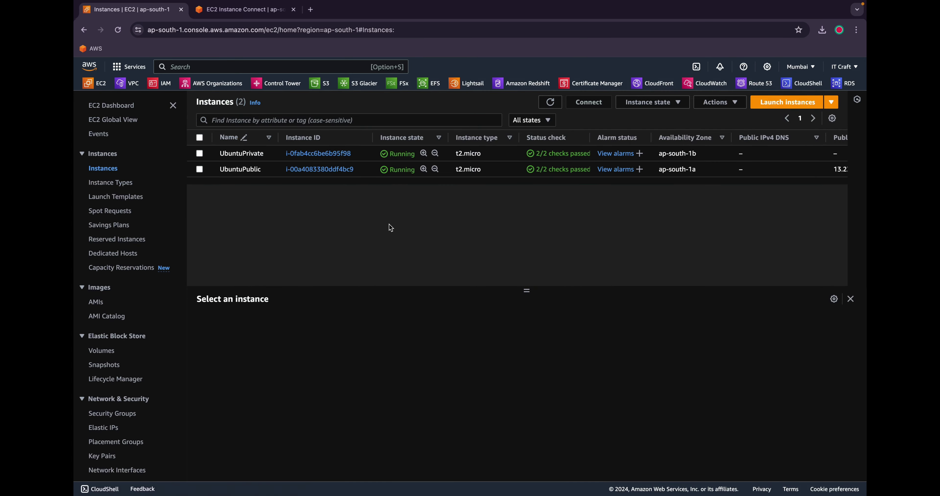
{"action": "left_click", "coordinate": [316, 170]}
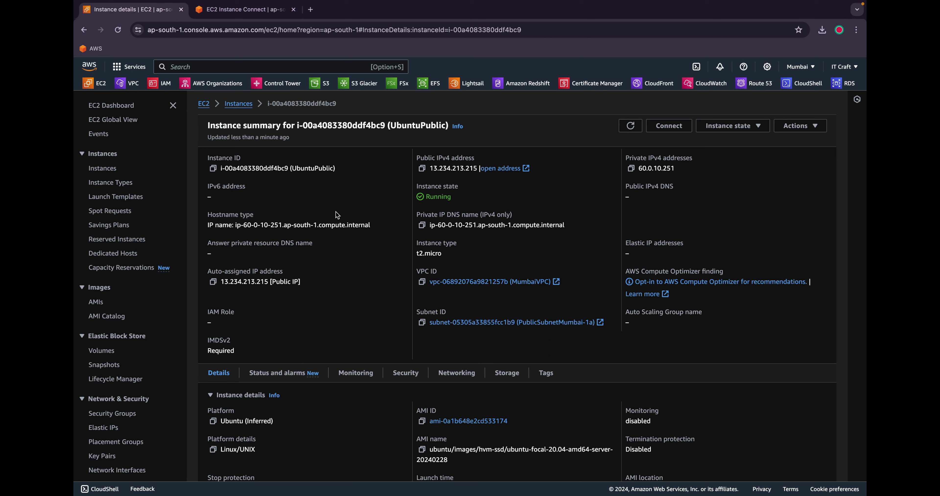
{"action": "left_click", "coordinate": [422, 168]}
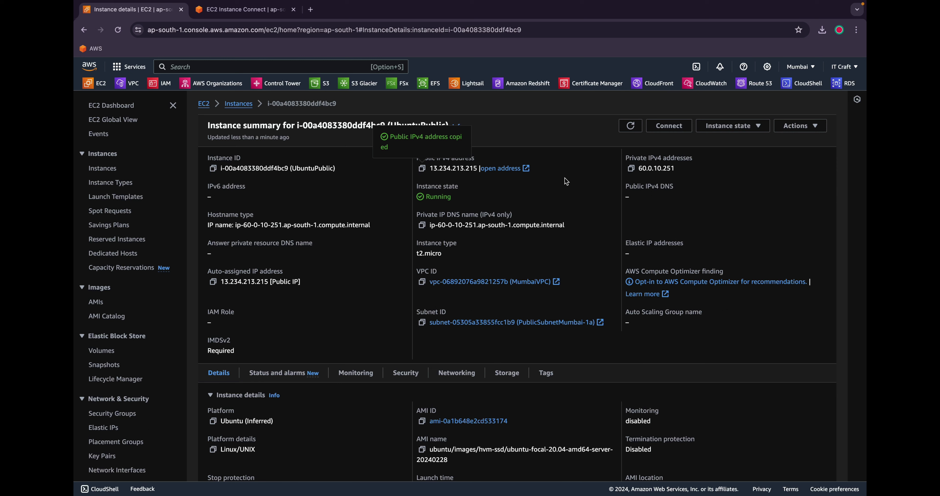
{"action": "left_click", "coordinate": [674, 134]}
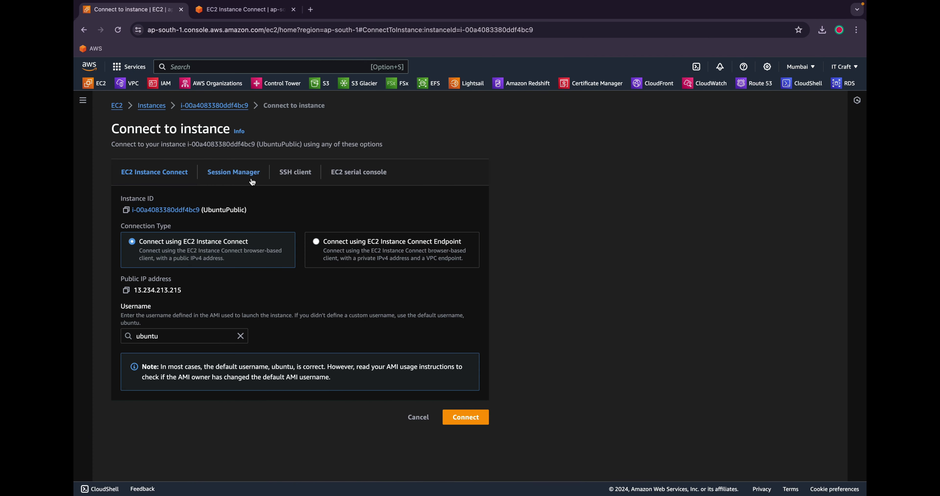
{"action": "left_click", "coordinate": [252, 180]}
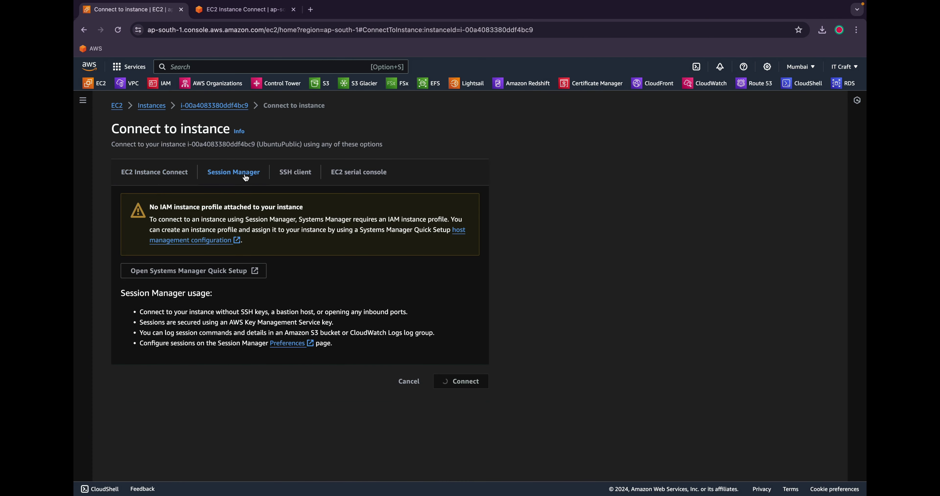
{"action": "left_click", "coordinate": [296, 171]}
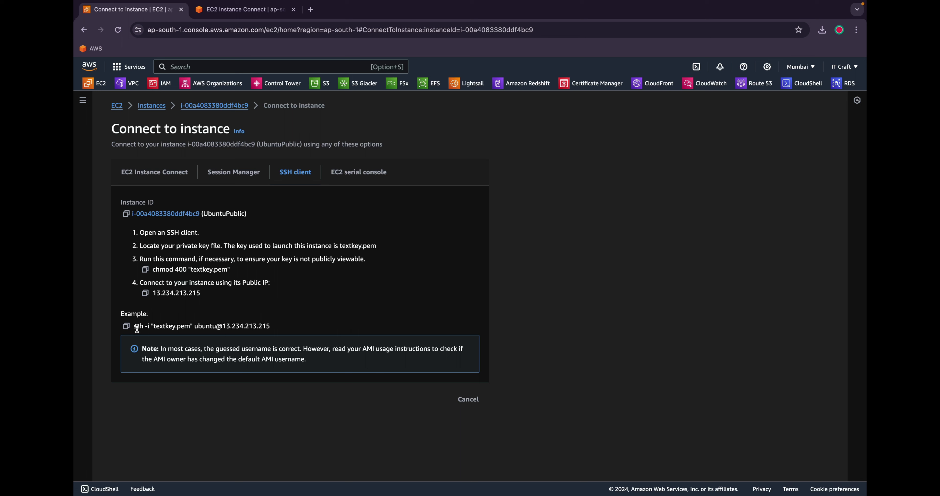
{"action": "left_click", "coordinate": [126, 326]}
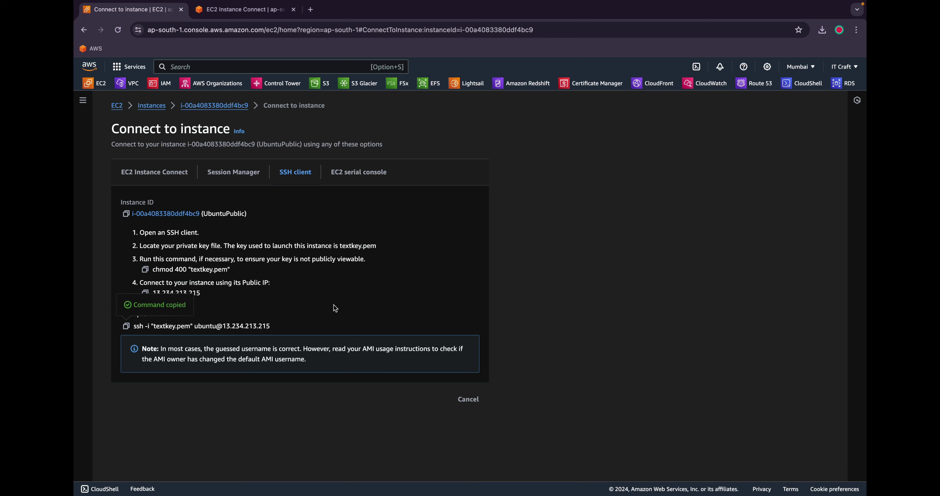
{"action": "key", "text": "ctrl+Left"}
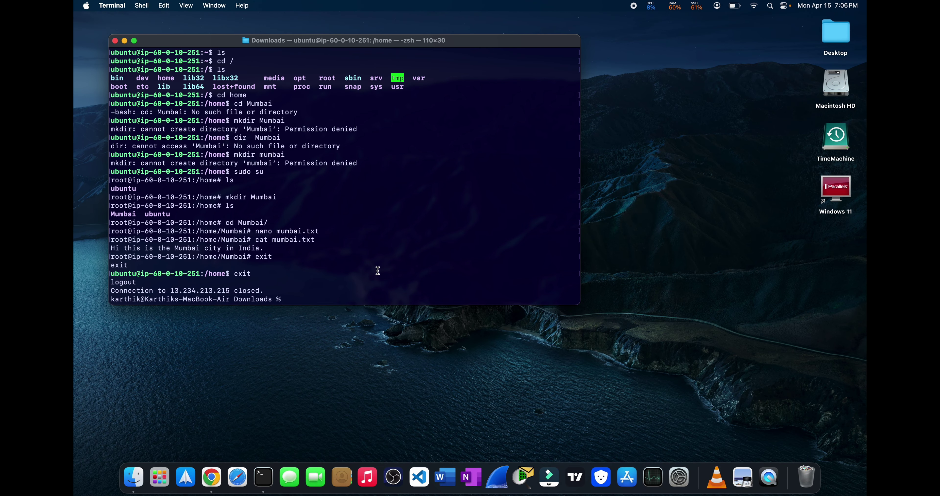
{"action": "key", "text": "super+v"}
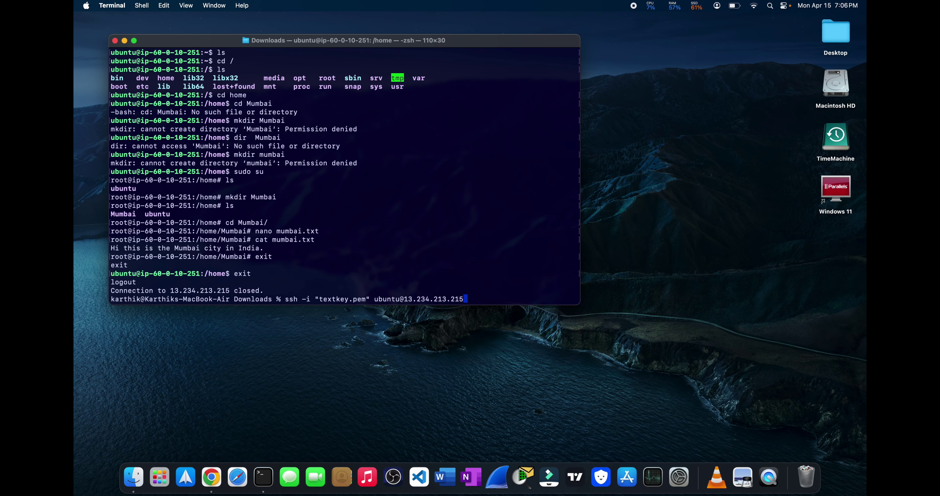
{"action": "key", "text": "Return"}
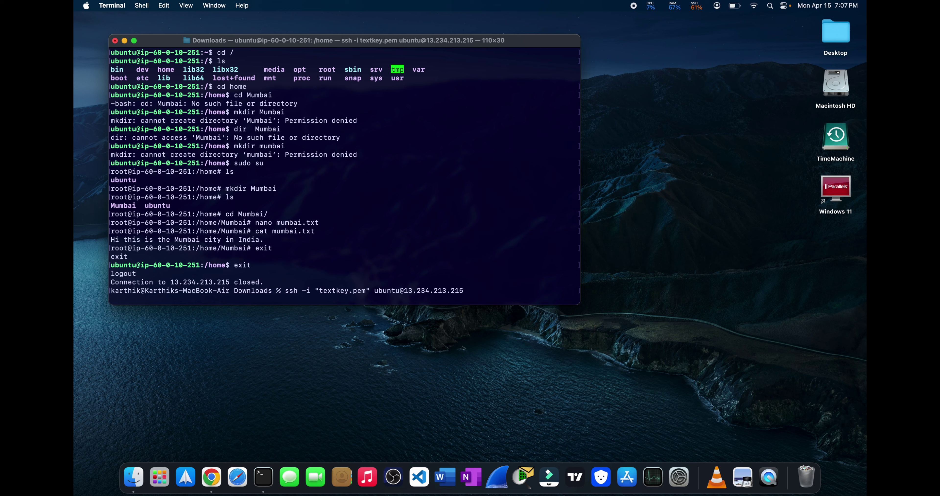
{"action": "key", "text": "ctrl+c"}
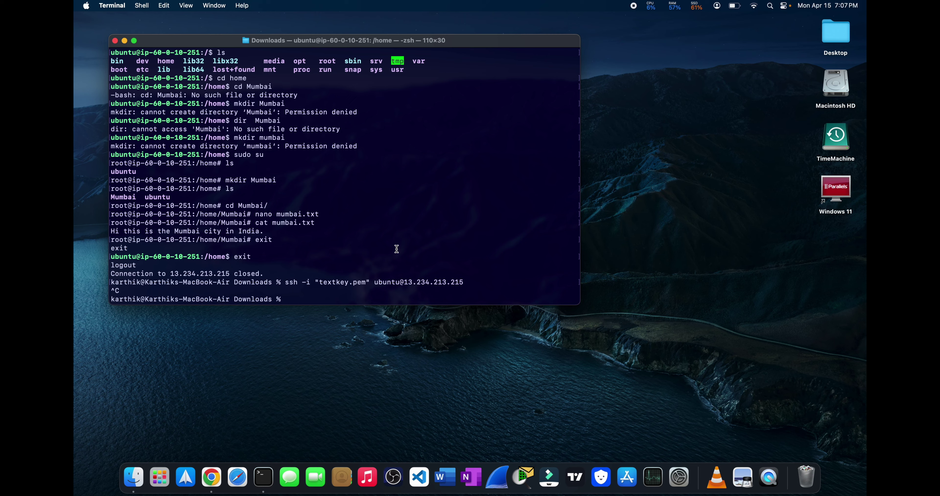
- Ping the UbuntuPublic instance at 13.234.213.215 from Terminal, and stop the ping after several replies
{"action": "key", "text": "ctrl+Right"}
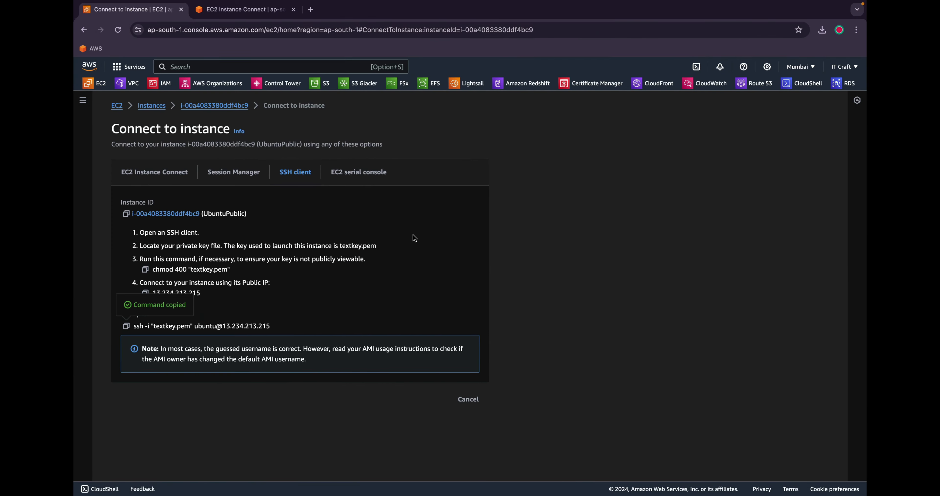
{"action": "key", "text": "ctrl+Left"}
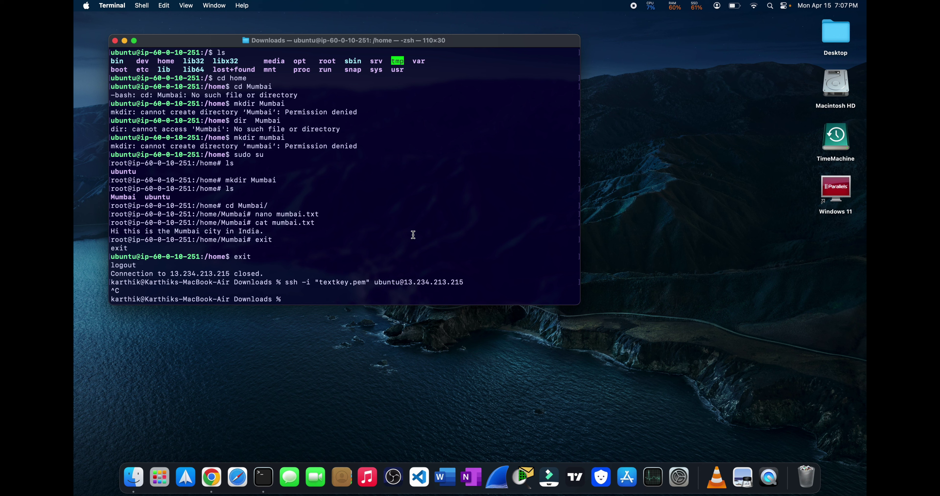
{"action": "key", "text": "super+v"}
{"action": "key", "text": "Left"}
{"action": "key", "text": "Left"}
{"action": "key", "text": "Left"}
{"action": "key", "text": "Left"}
{"action": "key", "text": "Left"}
{"action": "key", "text": "Left"}
{"action": "key", "text": "Left"}
{"action": "key", "text": "Left"}
{"action": "key", "text": "Left"}
{"action": "key", "text": "Left"}
{"action": "key", "text": "Left"}
{"action": "key", "text": "Left"}
{"action": "key", "text": "Left"}
{"action": "key", "text": "Left"}
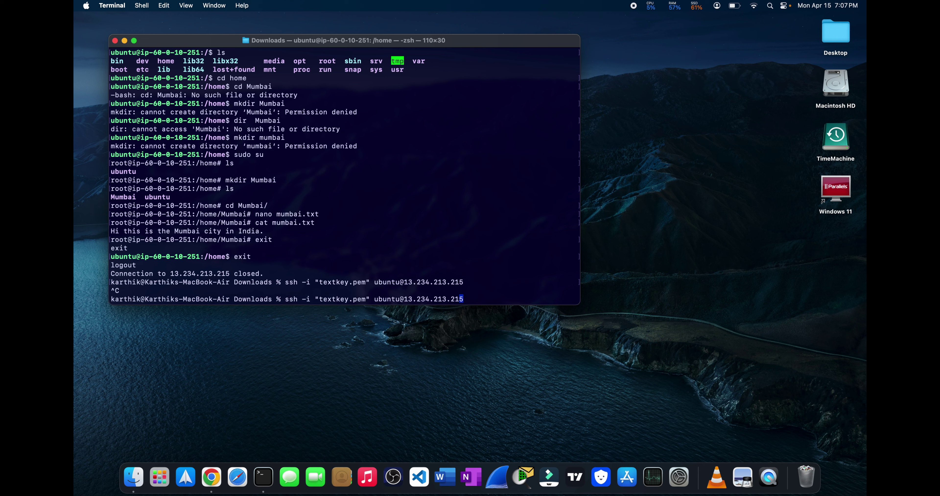
{"action": "key", "text": "BackSpace"}
{"action": "key", "text": "BackSpace"}
{"action": "key", "text": "BackSpace"}
{"action": "key", "text": "BackSpace"}
{"action": "key", "text": "BackSpace"}
{"action": "key", "text": "BackSpace"}
{"action": "key", "text": "BackSpace"}
{"action": "key", "text": "BackSpace"}
{"action": "key", "text": "BackSpace"}
{"action": "key", "text": "BackSpace"}
{"action": "key", "text": "BackSpace"}
{"action": "key", "text": "BackSpace"}
{"action": "key", "text": "BackSpace"}
{"action": "key", "text": "BackSpace"}
{"action": "key", "text": "BackSpace"}
{"action": "key", "text": "BackSpace"}
{"action": "key", "text": "BackSpace"}
{"action": "key", "text": "BackSpace"}
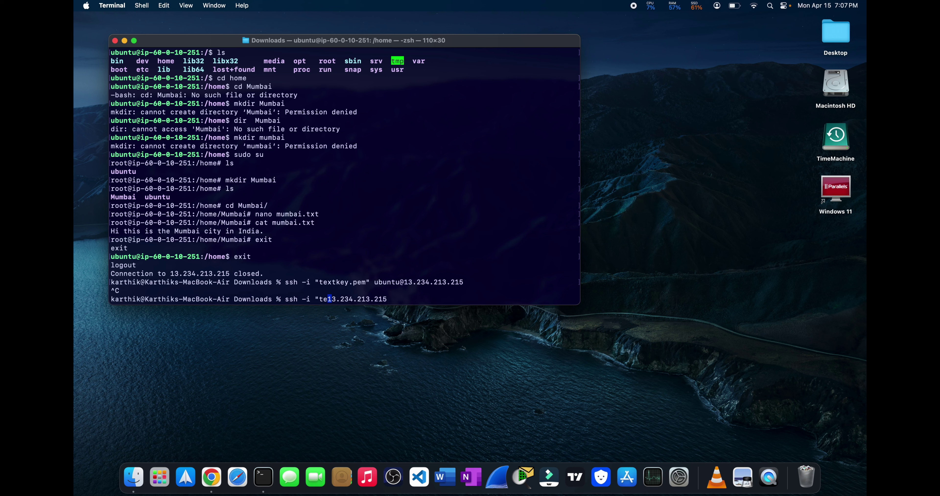
{"action": "key", "text": "BackSpace"}
{"action": "key", "text": "BackSpace"}
{"action": "key", "text": "BackSpace"}
{"action": "key", "text": "BackSpace"}
{"action": "key", "text": "BackSpace"}
{"action": "key", "text": "BackSpace"}
{"action": "key", "text": "BackSpace"}
{"action": "key", "text": "BackSpace"}
{"action": "key", "text": "BackSpace"}
{"action": "key", "text": "BackSpace"}
{"action": "type", "text": "ping"}
{"action": "key", "text": "Return"}
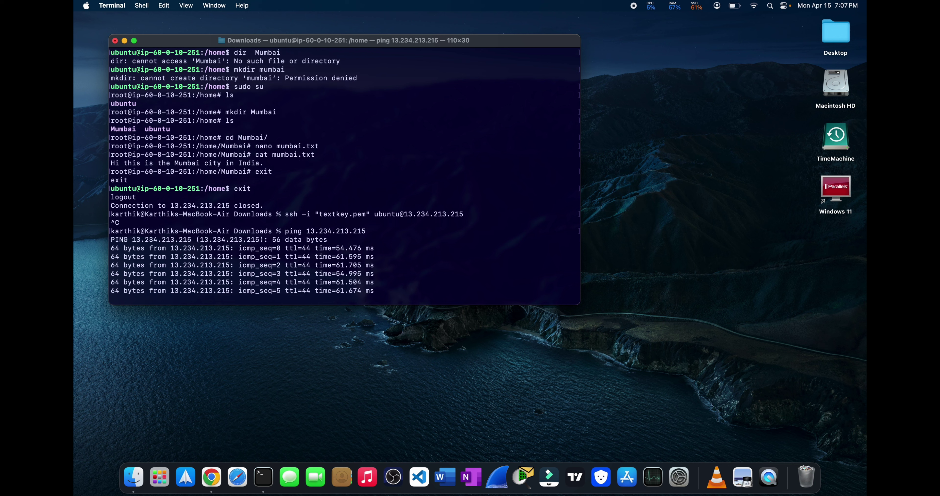
{"action": "key", "text": "ctrl+c"}
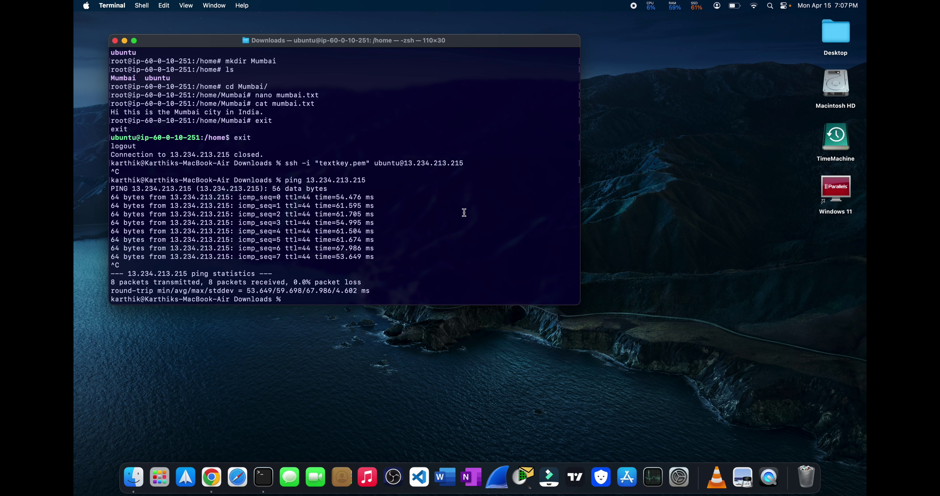
- In Terminal, check the Downloads folder for the key file with ls | grep textkey
{"action": "key", "text": "super+Tab"}
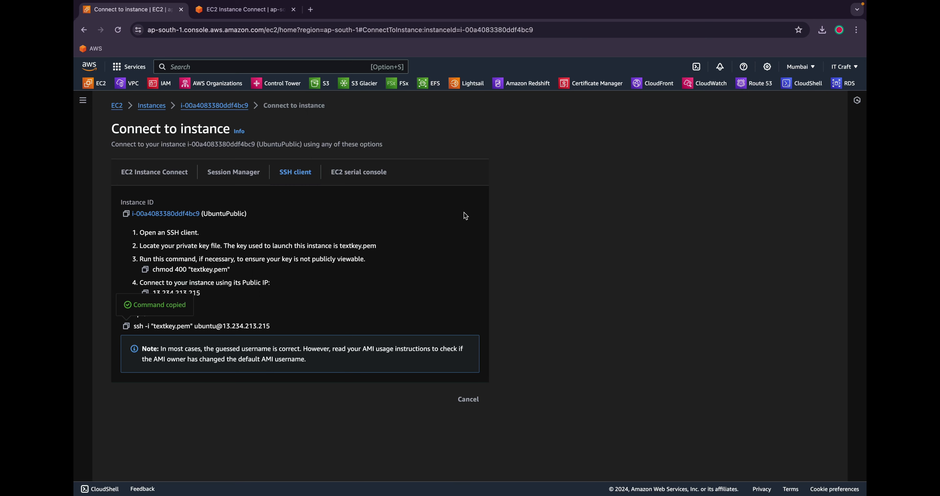
{"action": "key", "text": "ctrl+Left"}
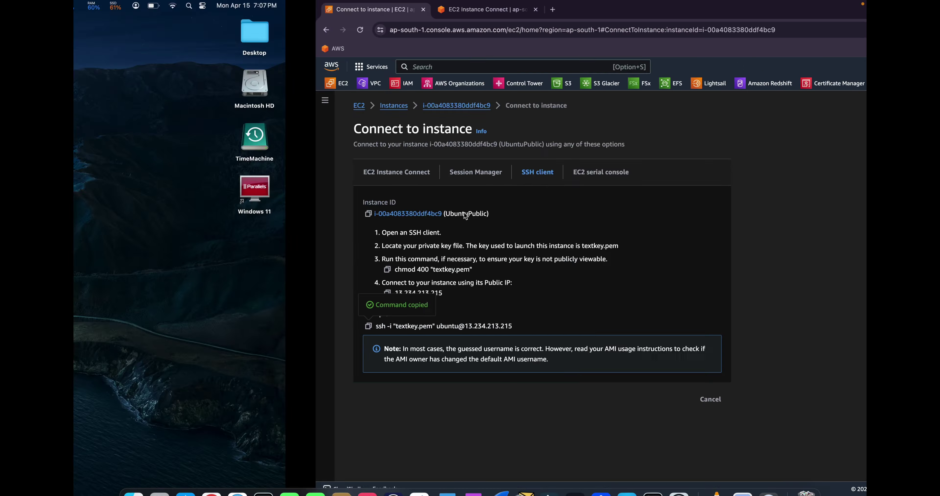
{"action": "type", "text": "cat"}
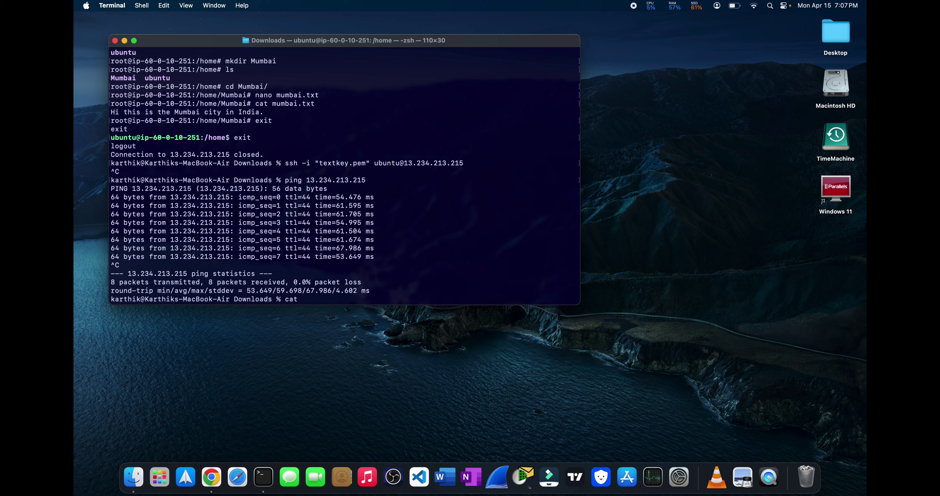
{"action": "key", "text": "BackSpace"}
{"action": "key", "text": "BackSpace"}
{"action": "key", "text": "BackSpace"}
{"action": "key", "text": "BackSpace"}
{"action": "type", "text": "ls | grep"}
{"action": "type", "text": "textke"}
{"action": "key", "text": "Tab"}
{"action": "key", "text": "BackSpace"}
{"action": "key", "text": "BackSpace"}
{"action": "key", "text": "BackSpace"}
{"action": "key", "text": "BackSpace"}
{"action": "key", "text": "BackSpace"}
{"action": "key", "text": "Return"}
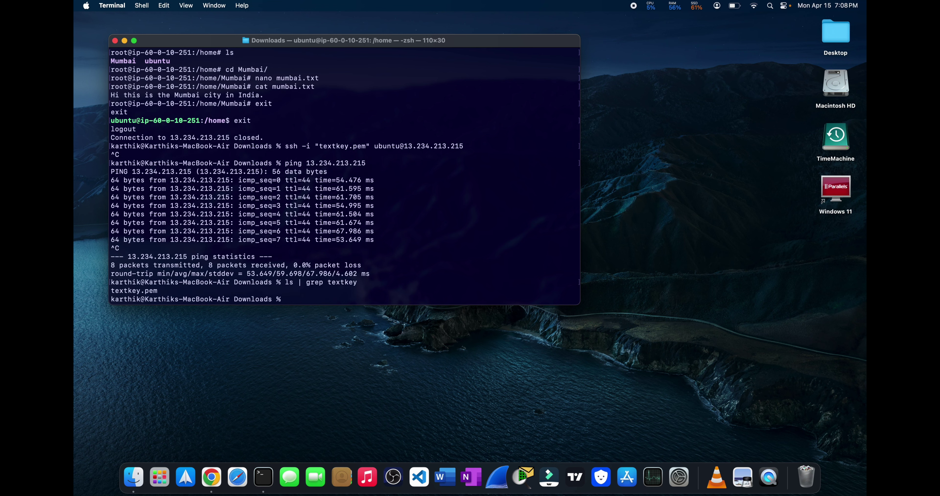
- List the Downloads files whose names contain "text" by running ls | grep text
{"action": "key", "text": "Up"}
{"action": "key", "text": "BackSpace"}
{"action": "key", "text": "BackSpace"}
{"action": "key", "text": "BackSpace"}
{"action": "key", "text": "BackSpace"}
{"action": "type", "text": "t"}
{"action": "key", "text": "Return"}
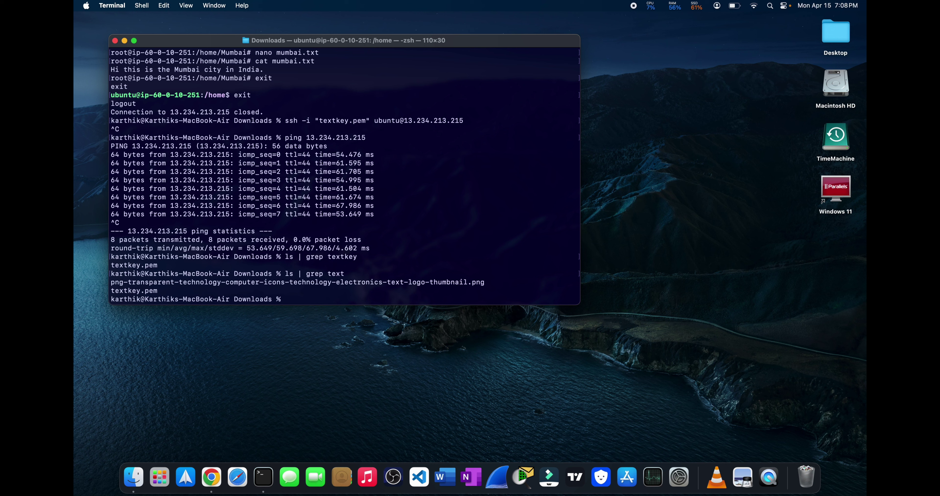
- Display the contents of the key file in Terminal with cat textkey.pem
{"action": "type", "text": "cat "}
{"action": "type", "text": "tec"}
{"action": "type", "text": "tk"}
{"action": "key", "text": "Tab"}
{"action": "key", "text": "Return"}
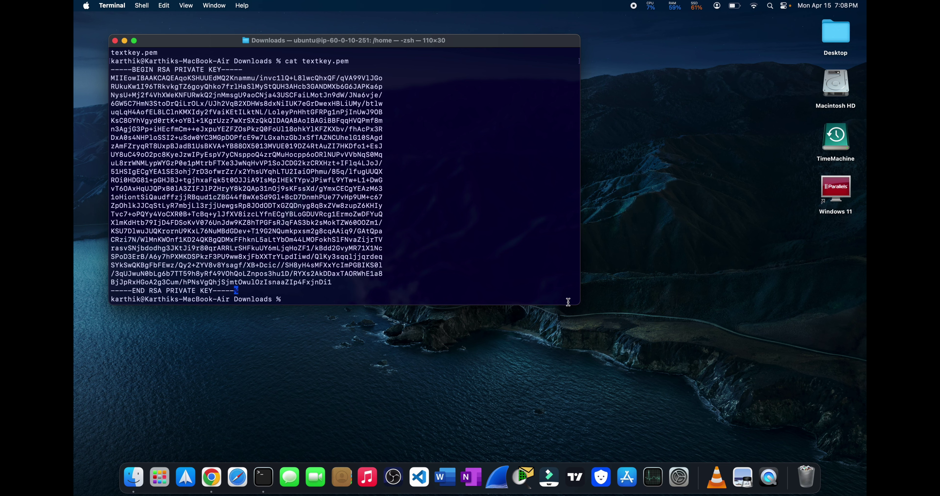
- Enlarge the Terminal window to see the whole key output and highlight the cat textkey.pem command above it
{"action": "left_click_drag", "start_coordinate": [593, 325], "coordinate": [602, 339]}
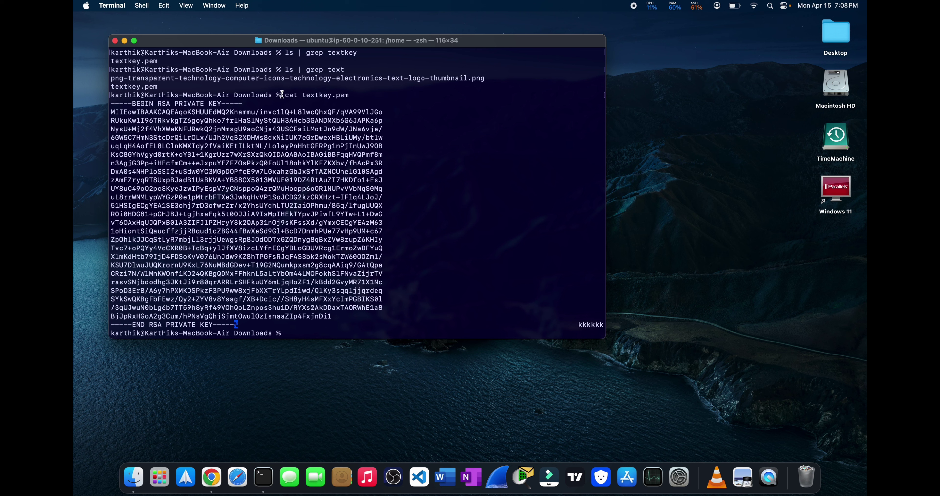
{"action": "left_click_drag", "start_coordinate": [281, 94], "coordinate": [349, 95]}
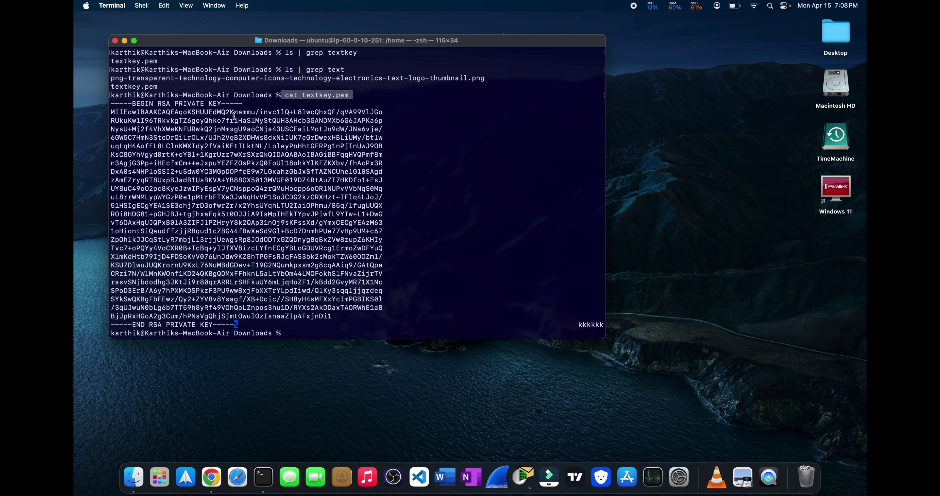
{"action": "left_click", "coordinate": [222, 115]}
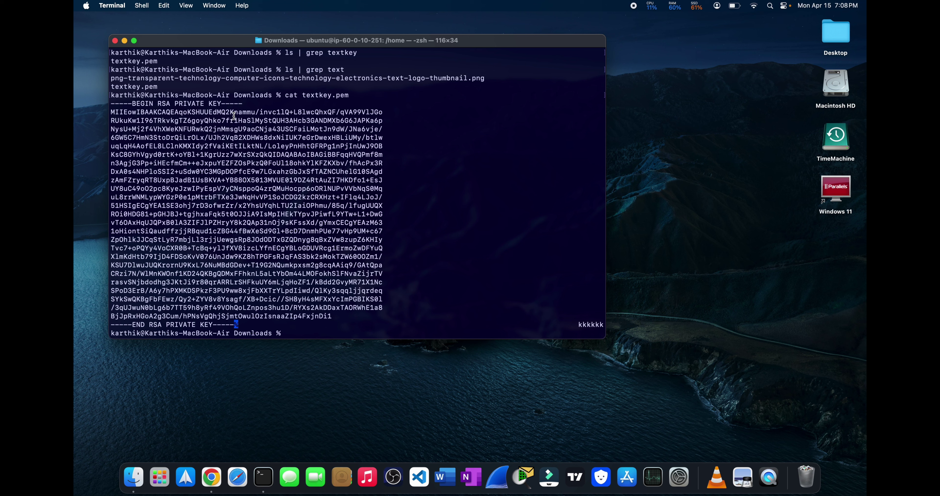
{"action": "left_click", "coordinate": [112, 102]}
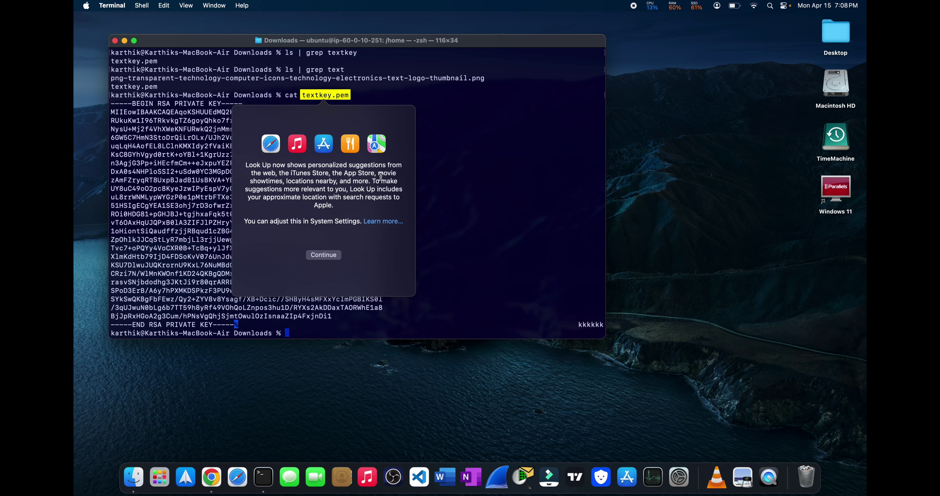
{"action": "left_click", "coordinate": [446, 232]}
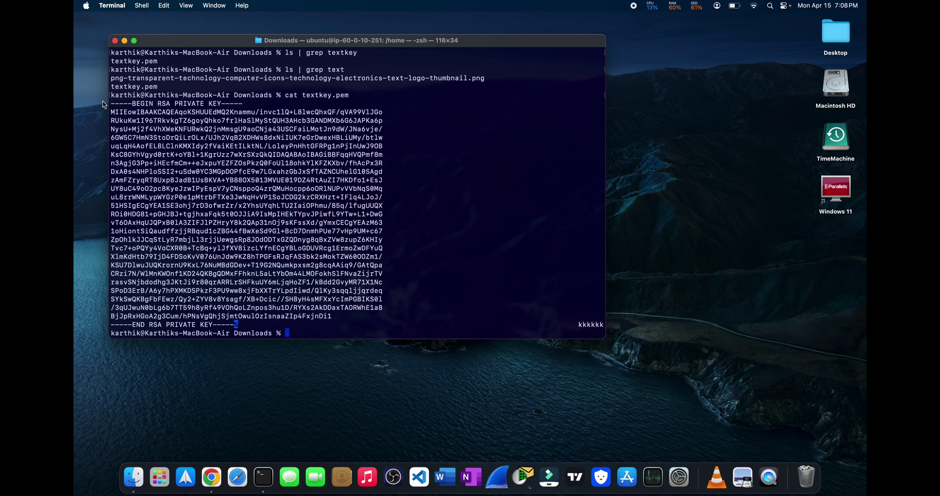
- Highlight the RSA private key text in the output, clear the selection, and switch to the UbuntuPublic connection page in the browser
{"action": "left_click_drag", "start_coordinate": [111, 110], "coordinate": [339, 321]}
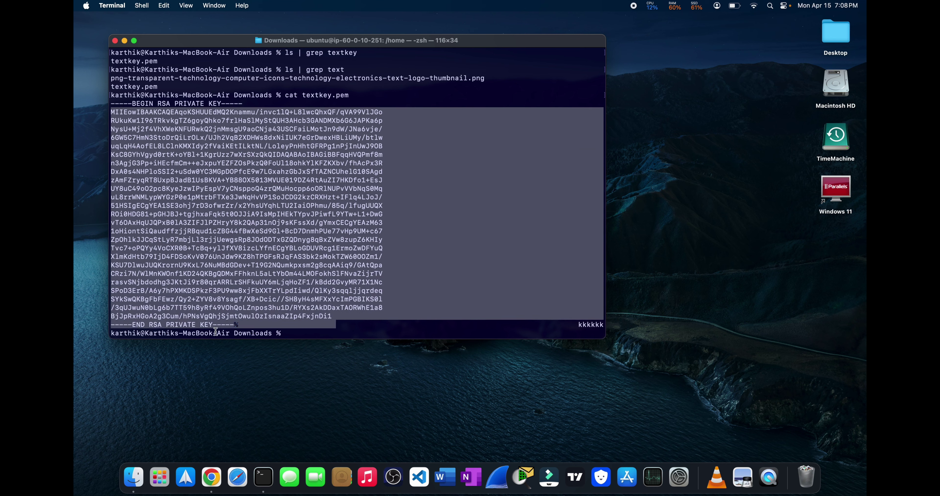
{"action": "left_click", "coordinate": [334, 311], "text": "shift"}
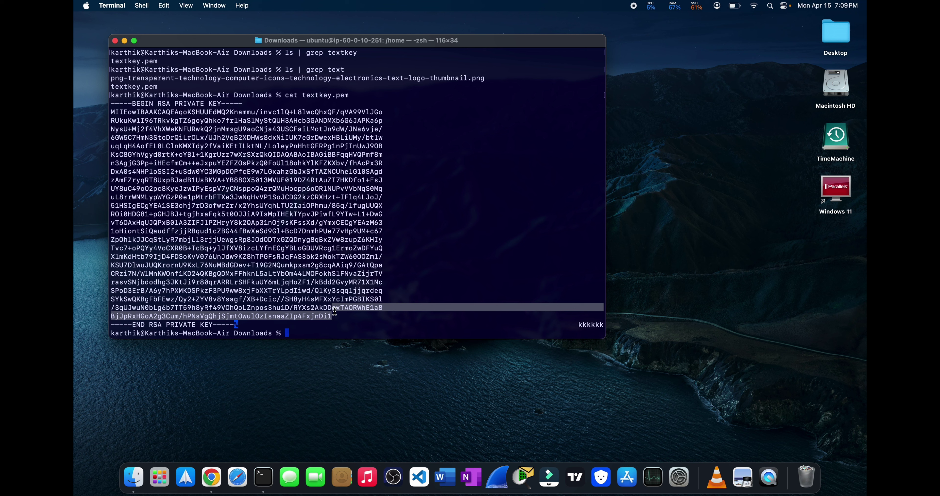
{"action": "left_click", "coordinate": [428, 278]}
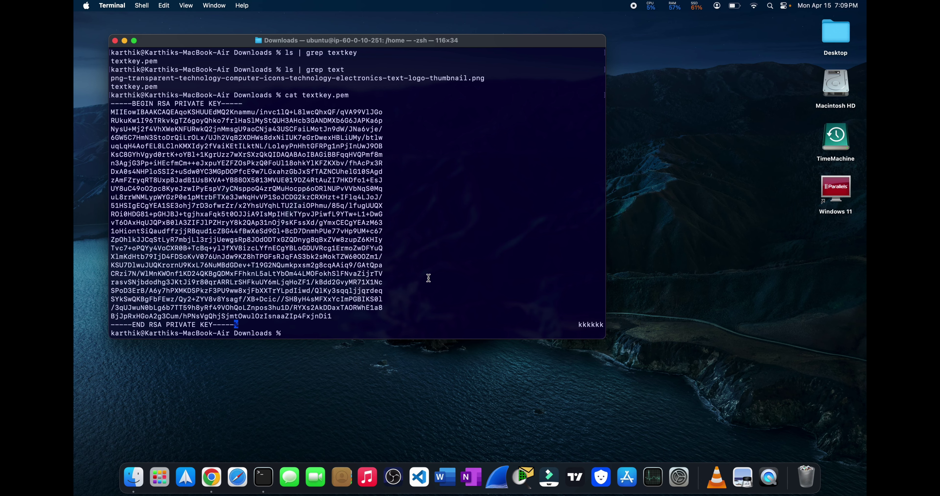
{"action": "key", "text": "ctrl+Right"}
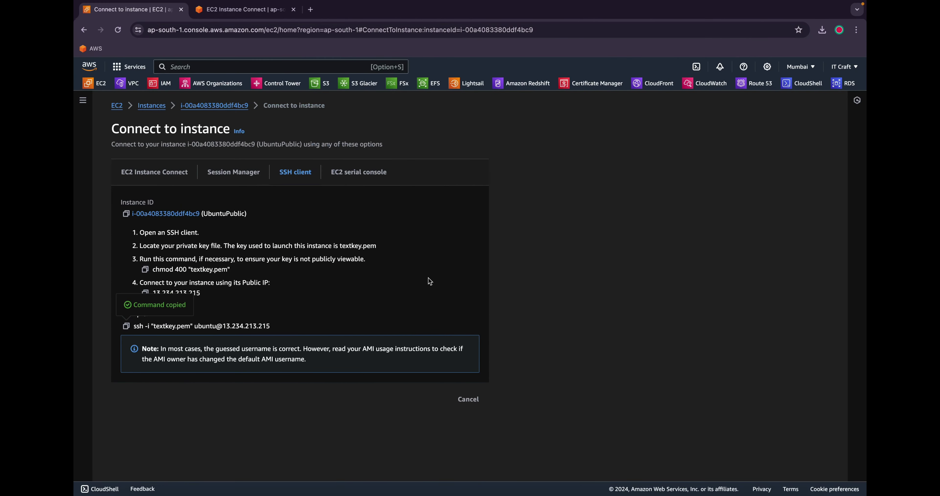